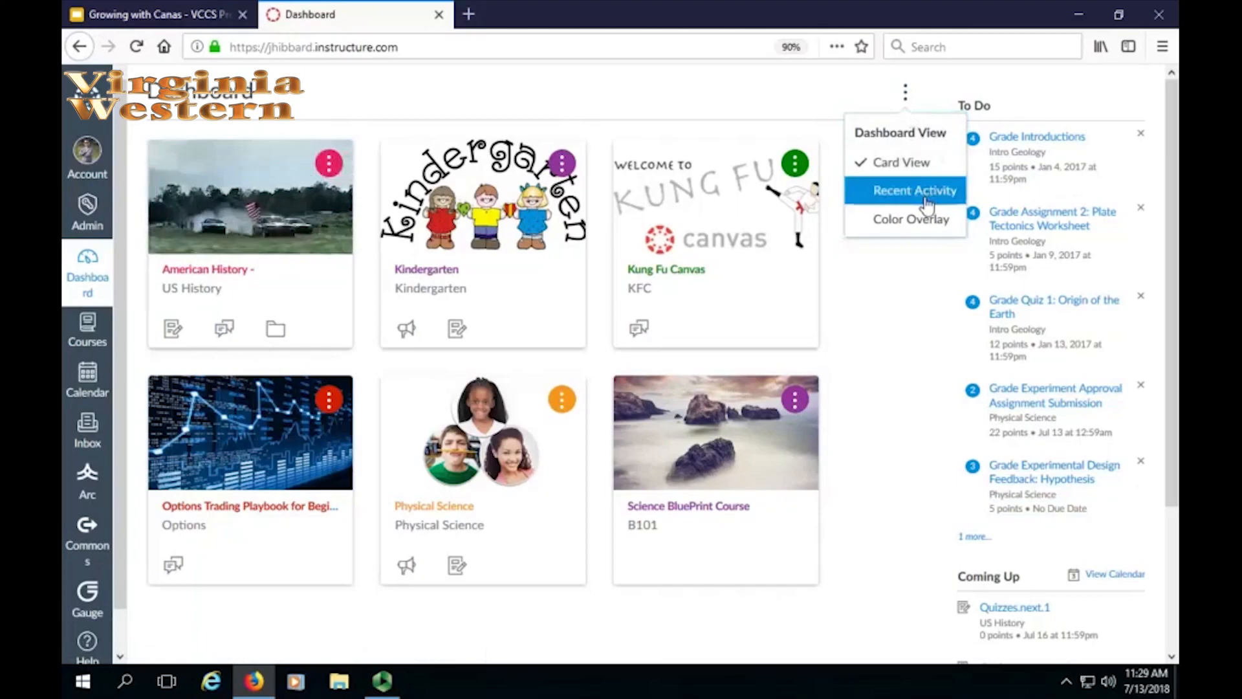
Show the dashboard as Recent Activity and return it to Card View
left_click(919, 193)
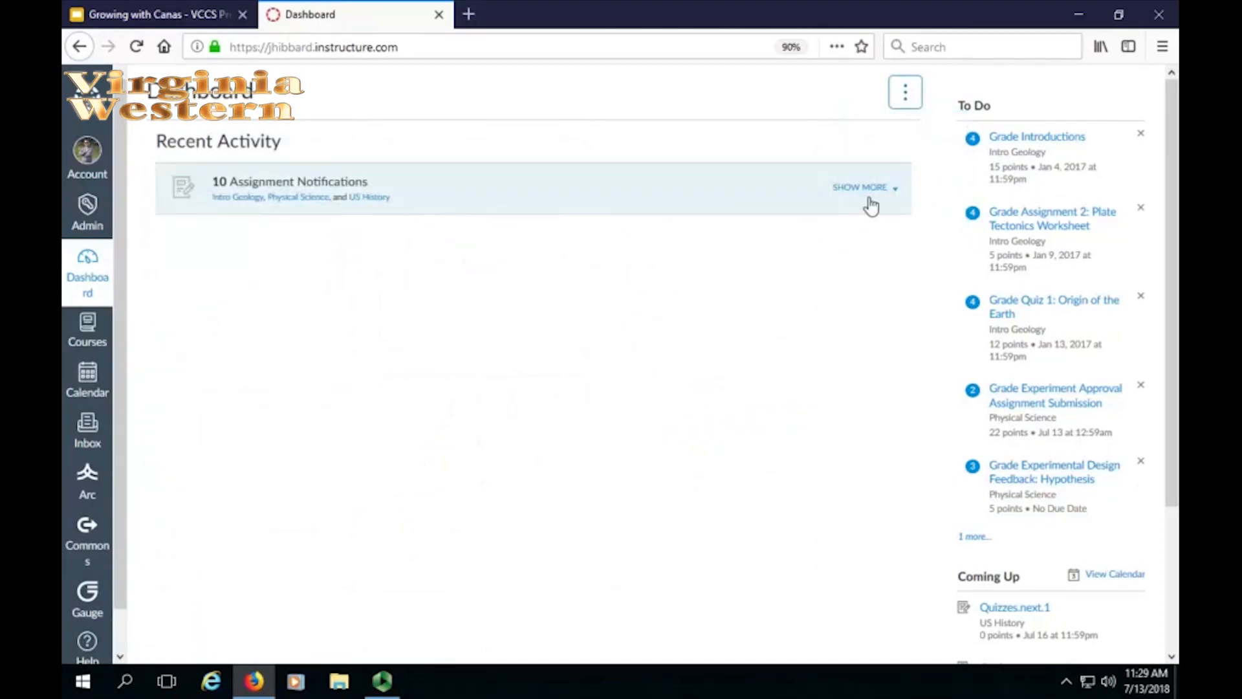
left_click(909, 96)
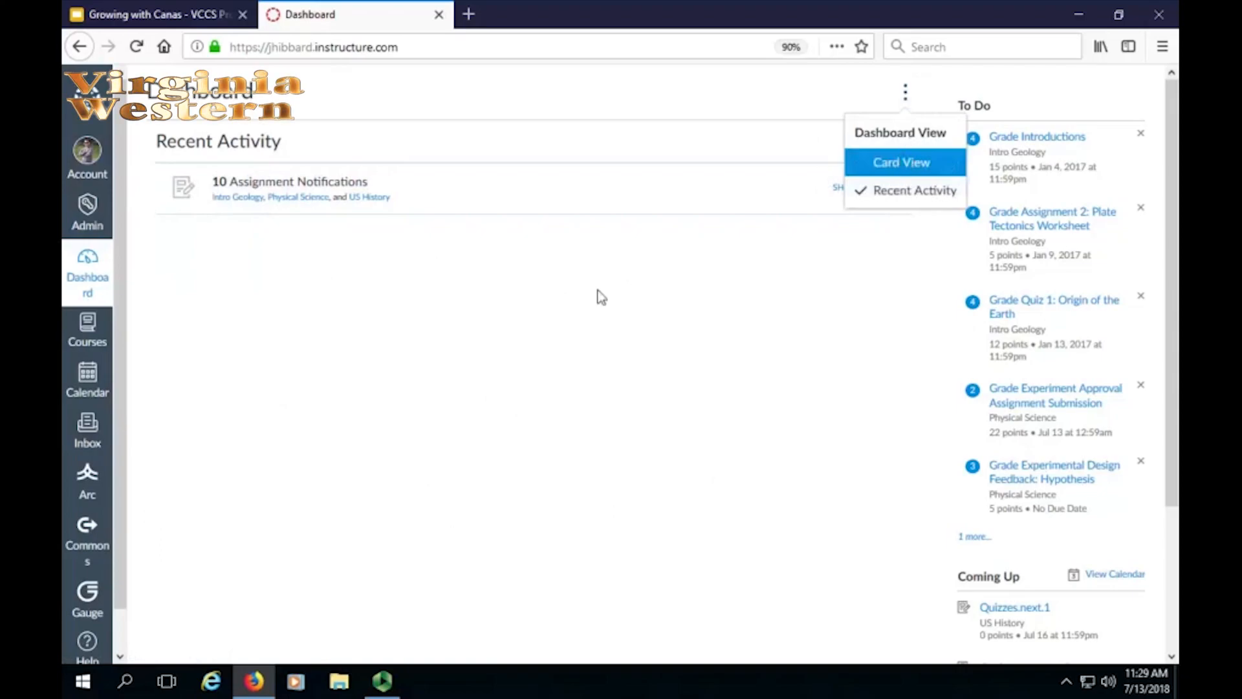
left_click(919, 96)
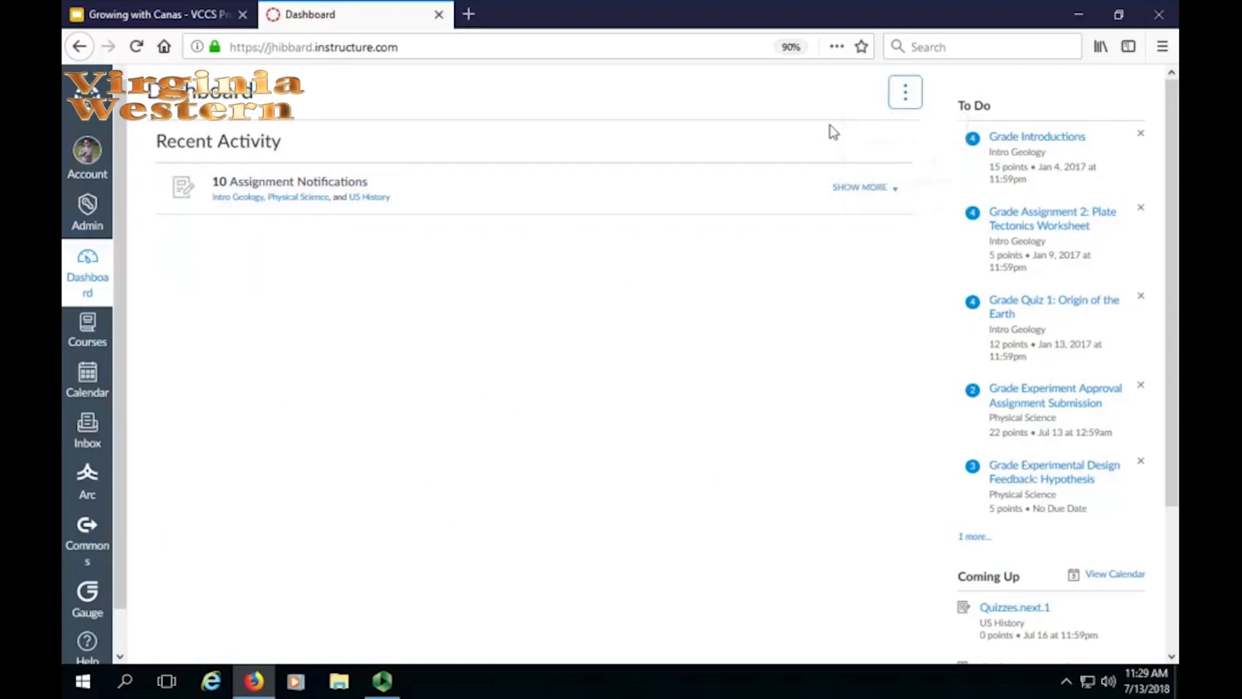
left_click(906, 94)
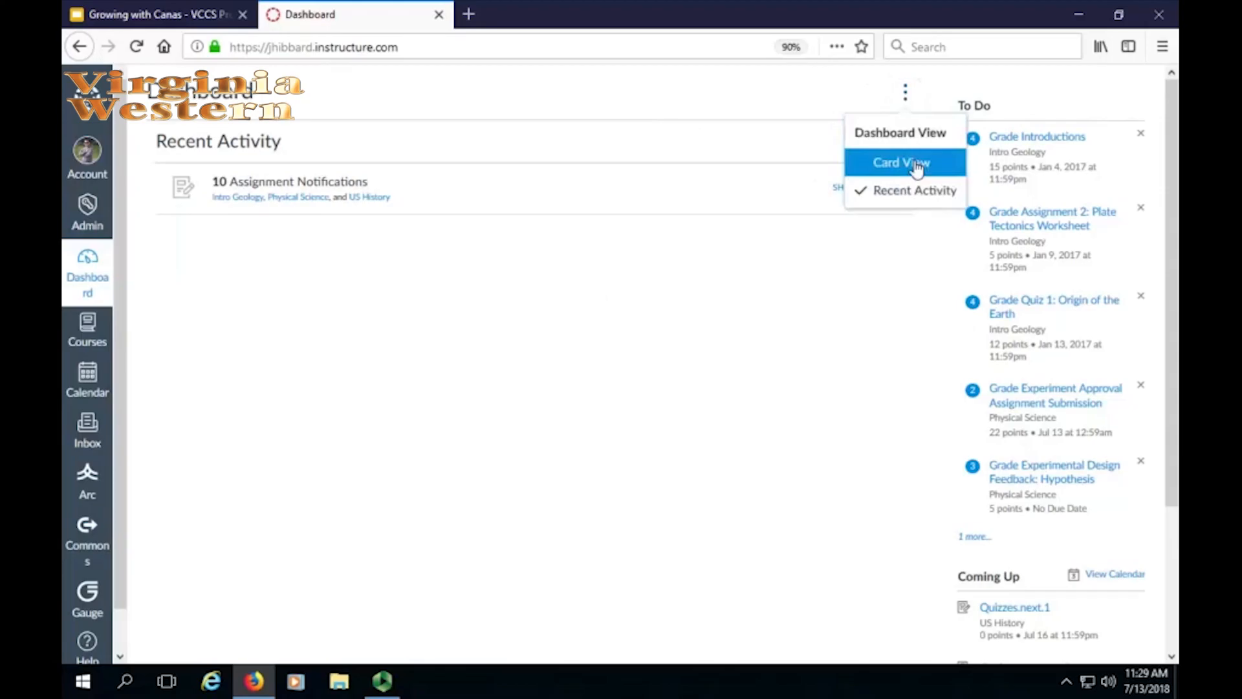
left_click(909, 161)
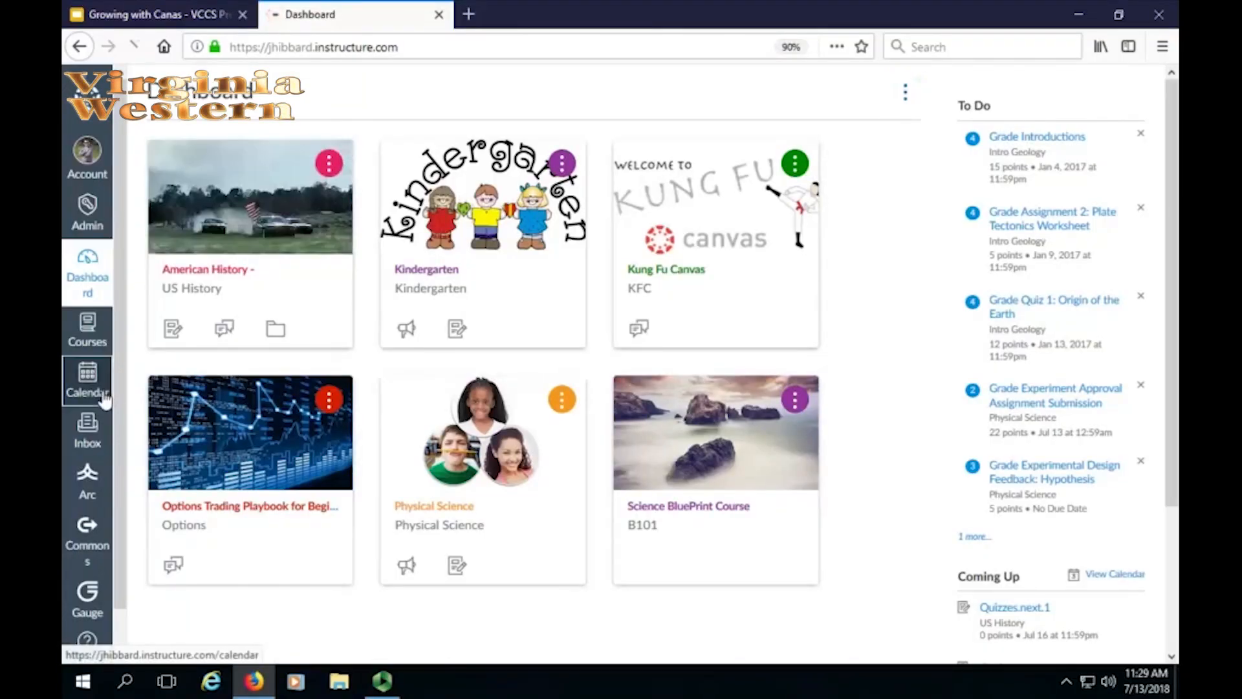
Open the calendar and hide the American History course's events, restoring them again
left_click(104, 396)
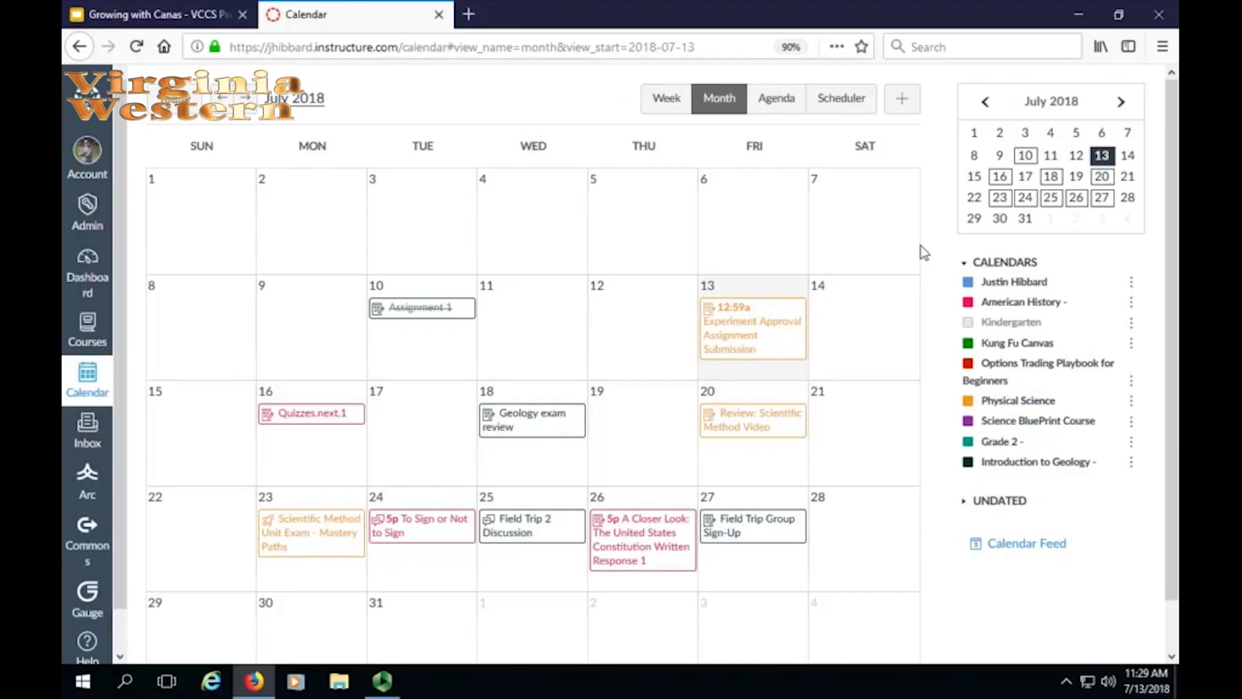
left_click(971, 303)
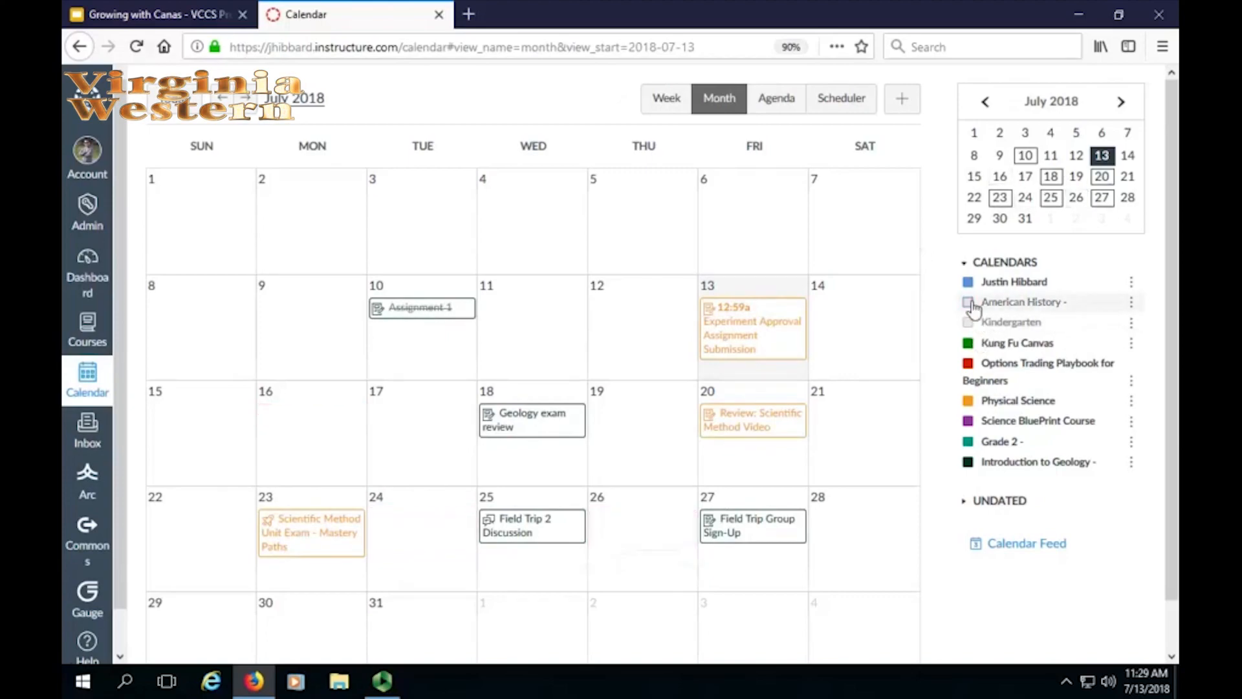
left_click(970, 304)
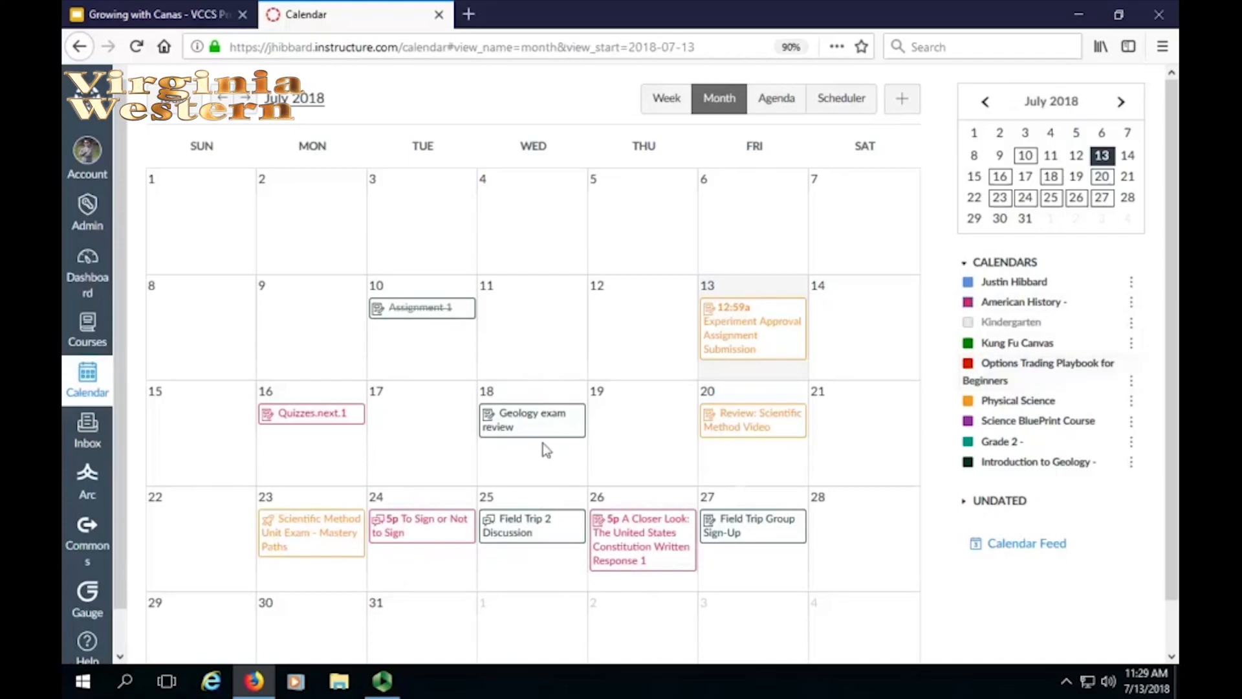
View the details of Assignment 1 on July 10, page through its embedded flashcards, and close them
left_click(432, 309)
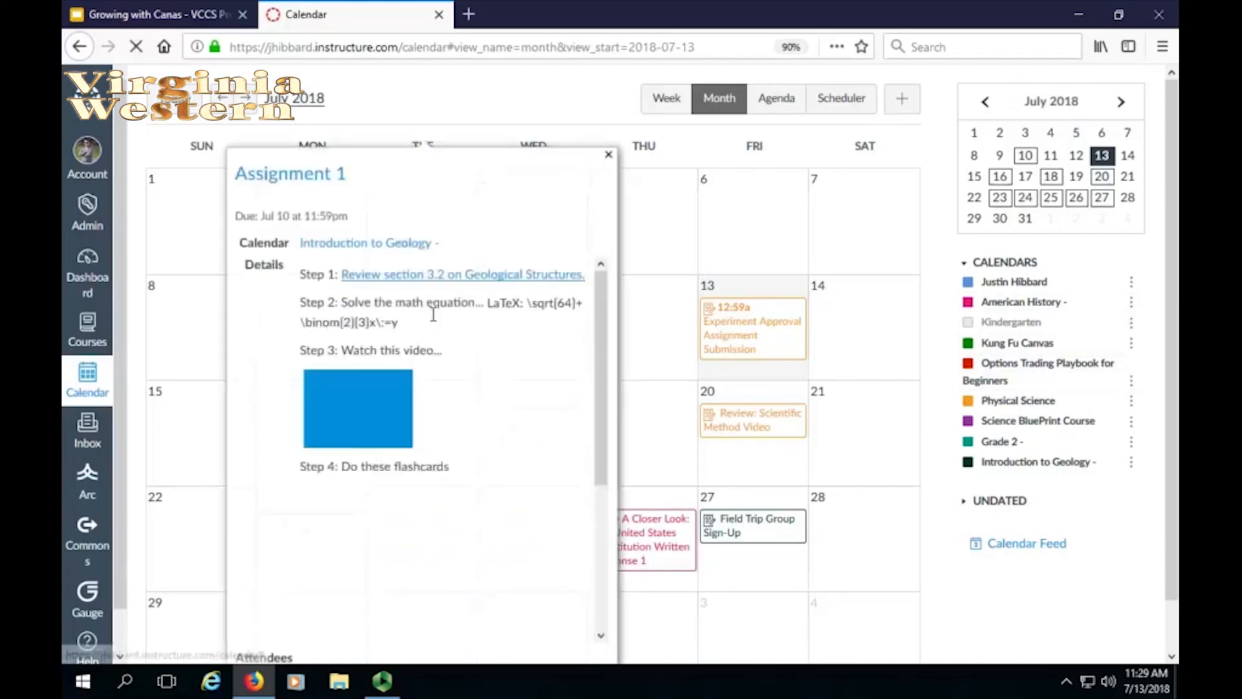
mouse_move(601, 292)
left_mouse_down()
mouse_move(602, 395)
mouse_move(601, 292)
left_mouse_up()
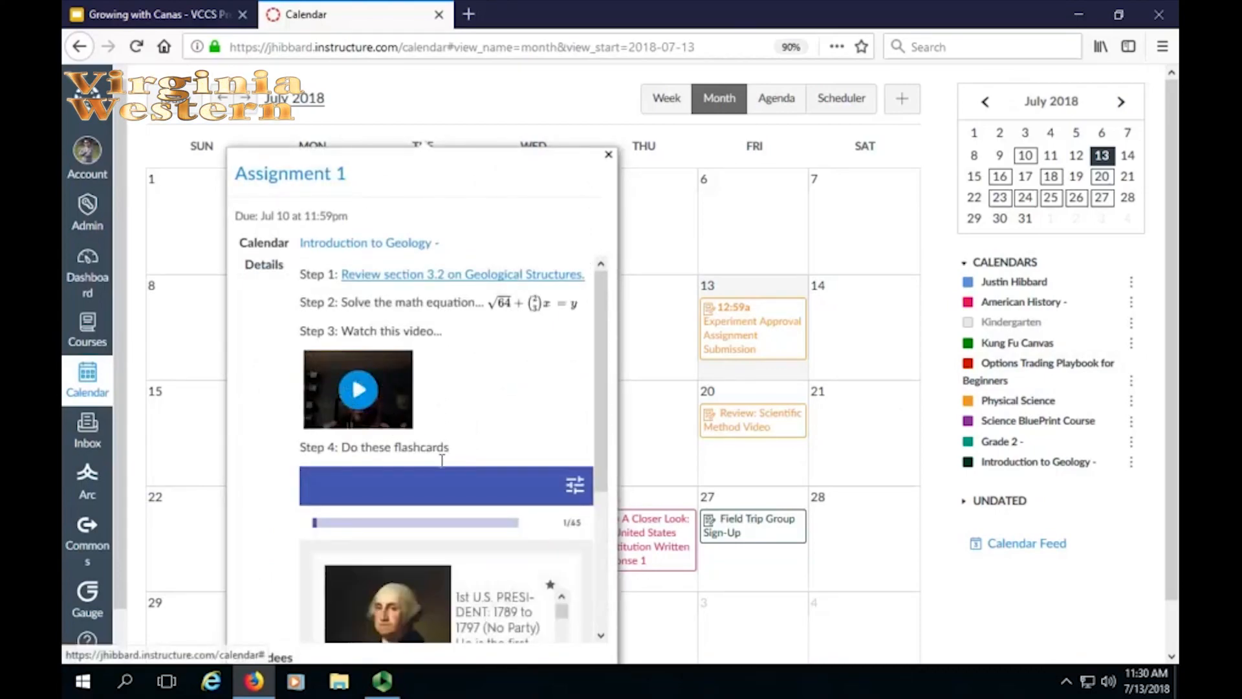
scroll(522, 439, "down", 3)
left_click(547, 548)
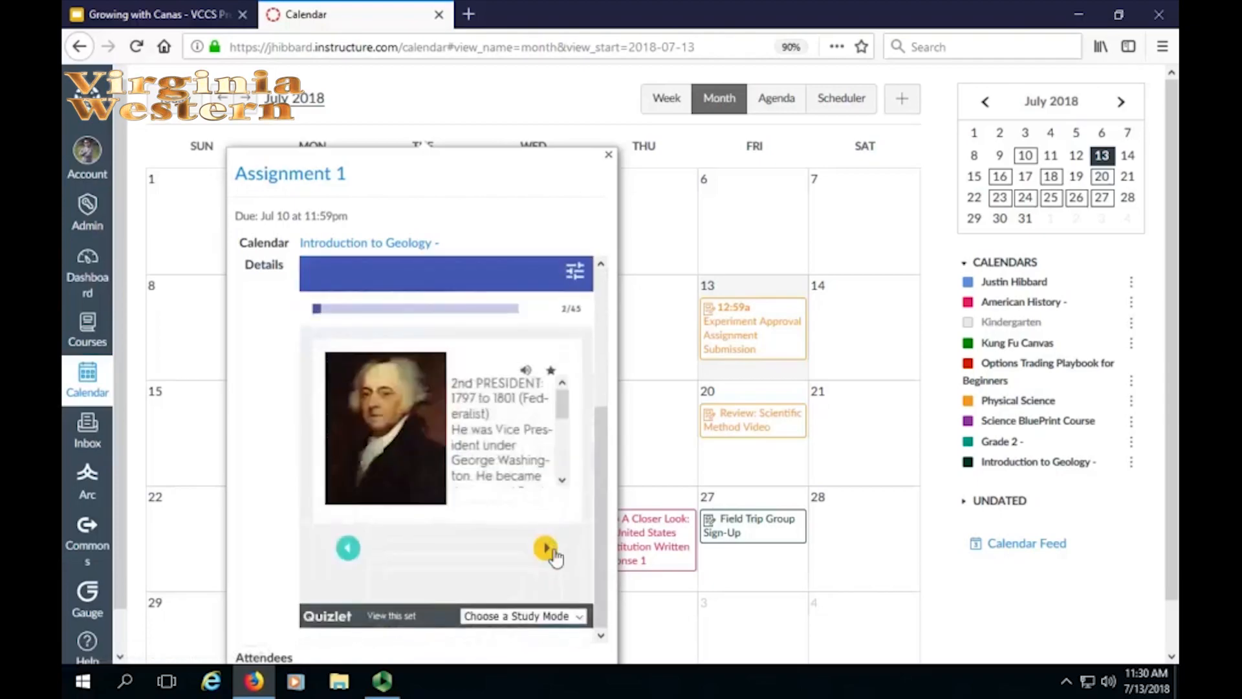
left_click(549, 549)
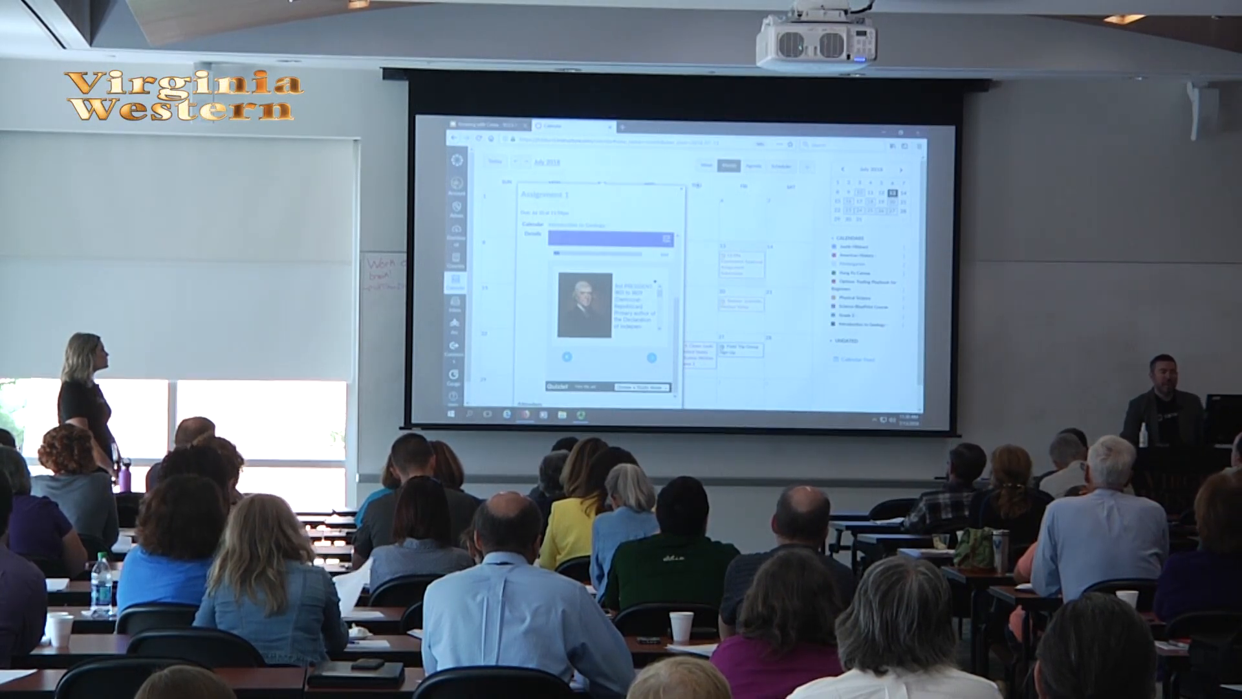
left_click(682, 189)
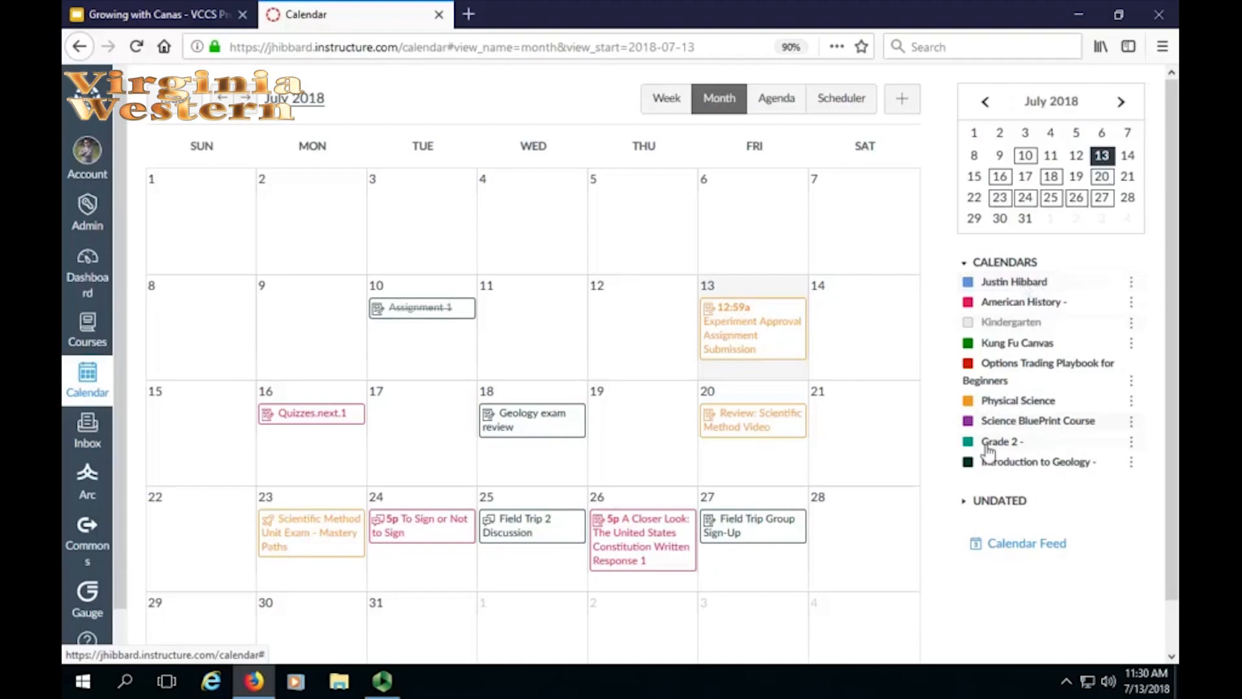
Open the calendar feed link, select the whole feed address, and close the dialog
left_click(1001, 549)
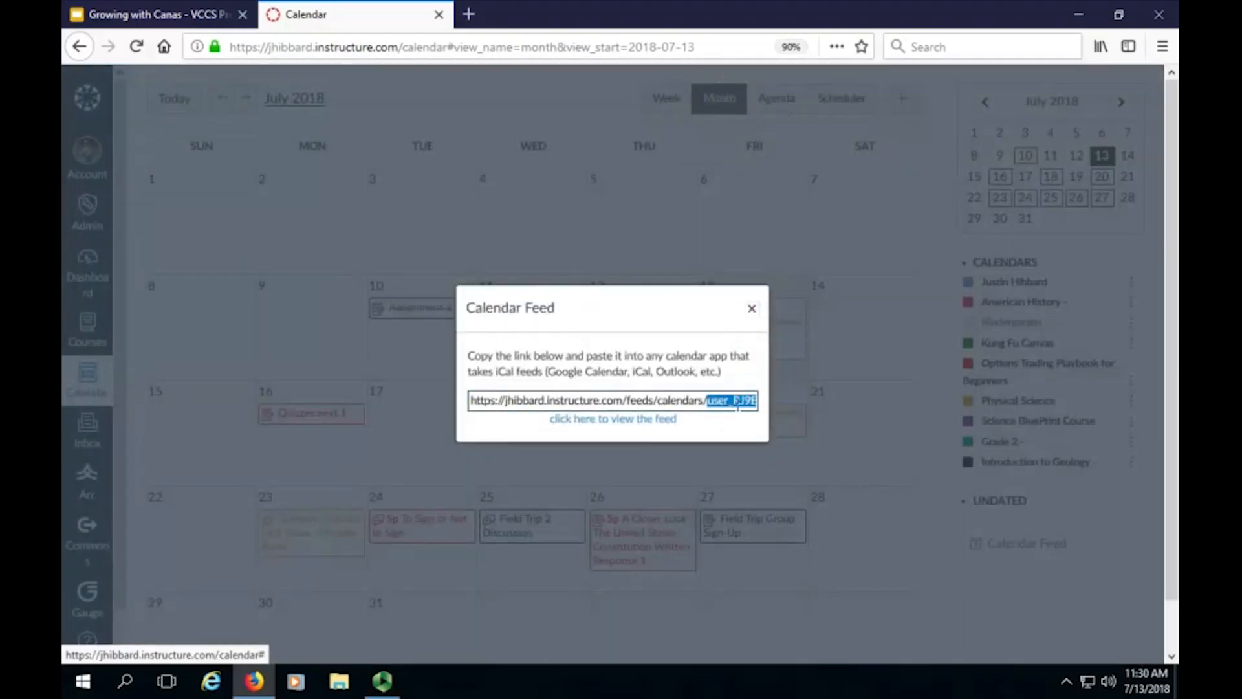
triple_click(735, 402)
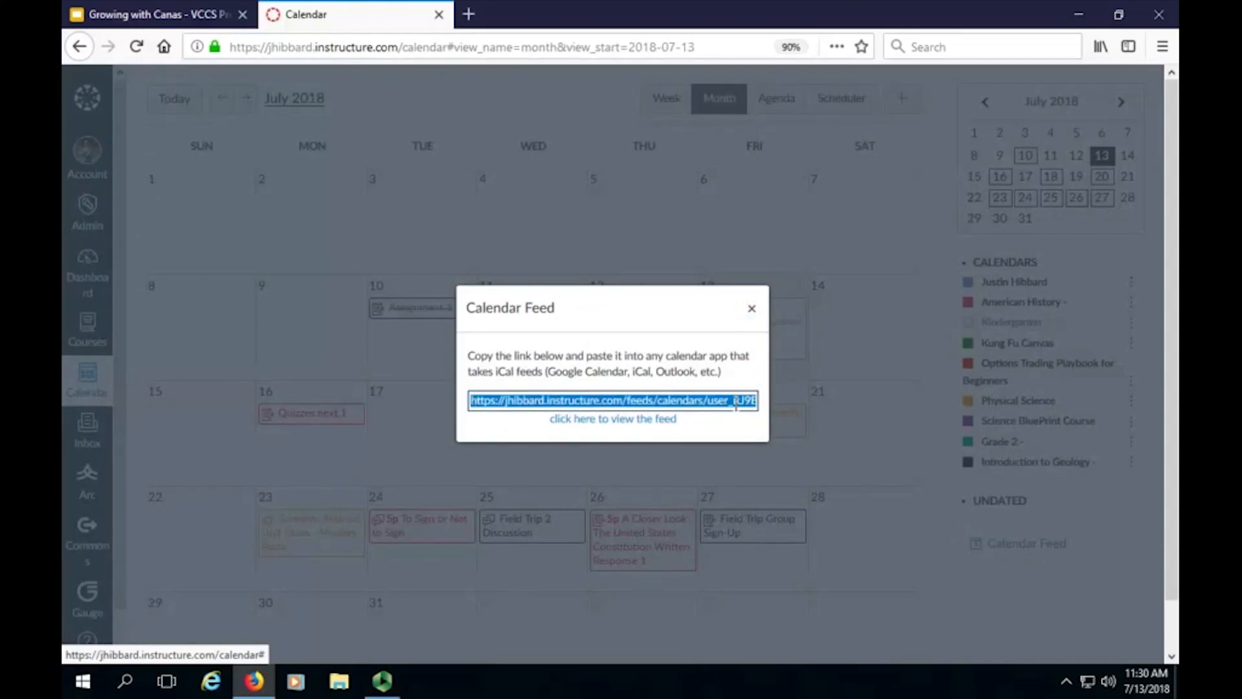
left_click(751, 311)
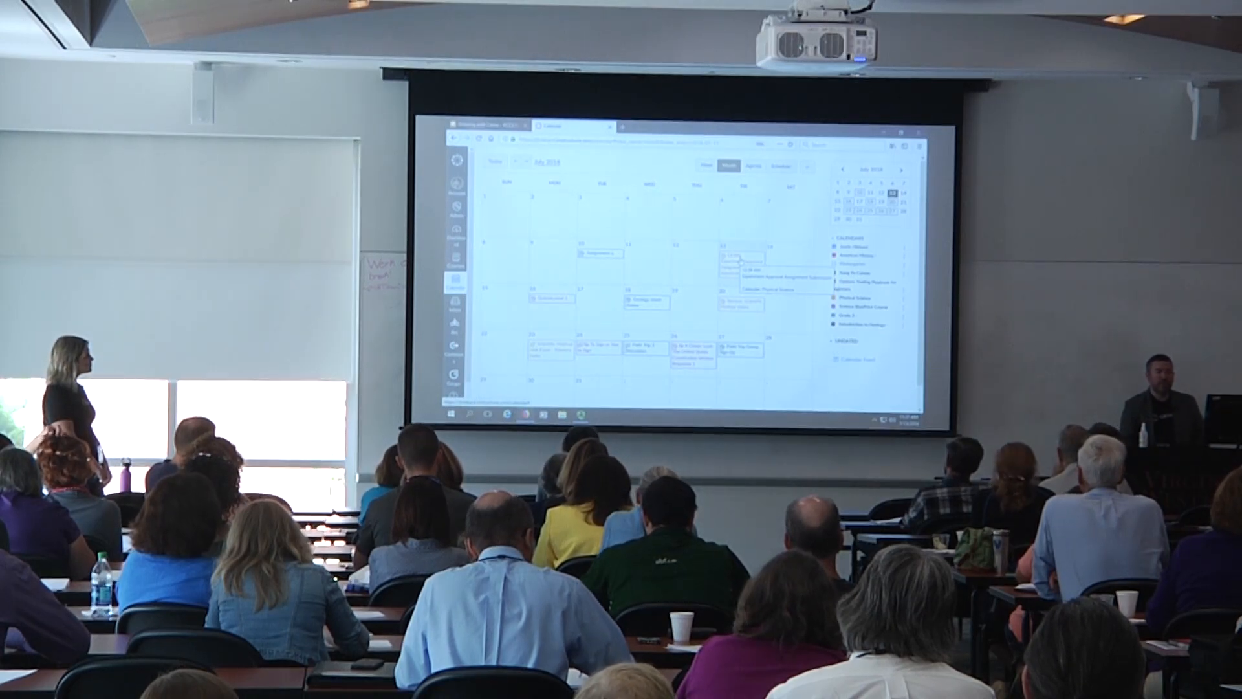
Reschedule Experiment Approval Assignment Submission to July 19 and Quizzes.next.1 to July 17 in the month calendar
left_click_drag(745, 260, 712, 309)
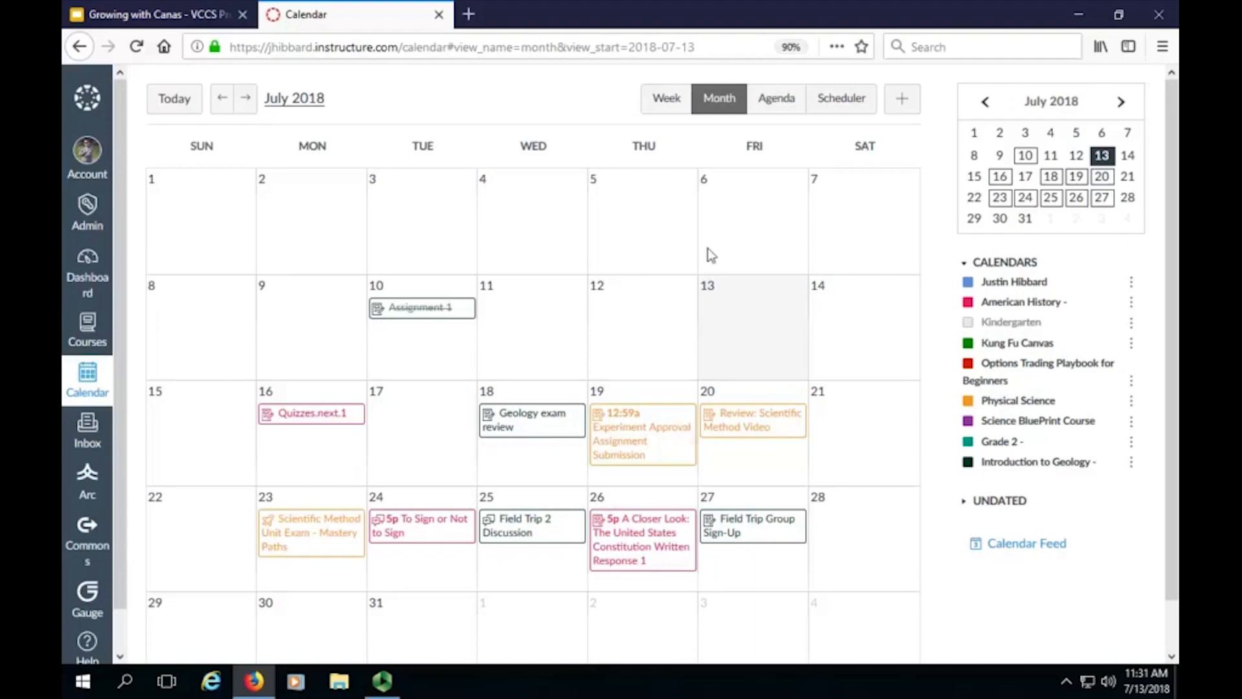
left_click_drag(334, 420, 440, 423)
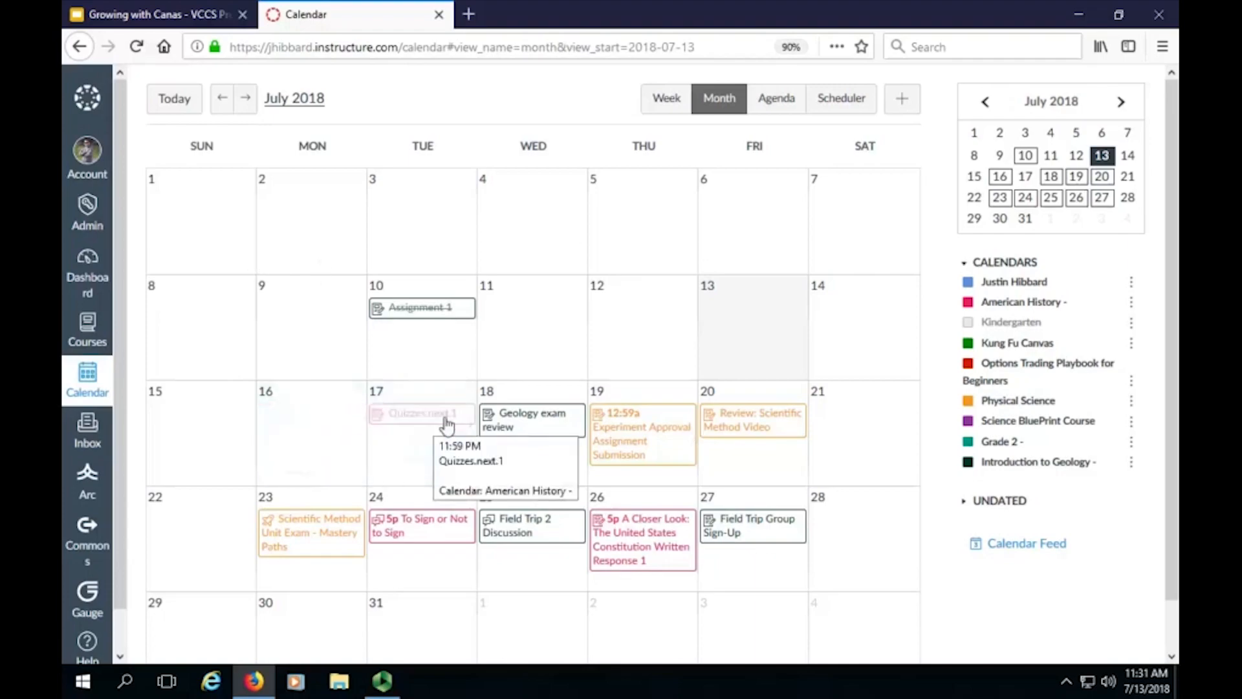
Reschedule the Geology exam review to August 2 using the mini calendar set to August 2018
left_click(1124, 103)
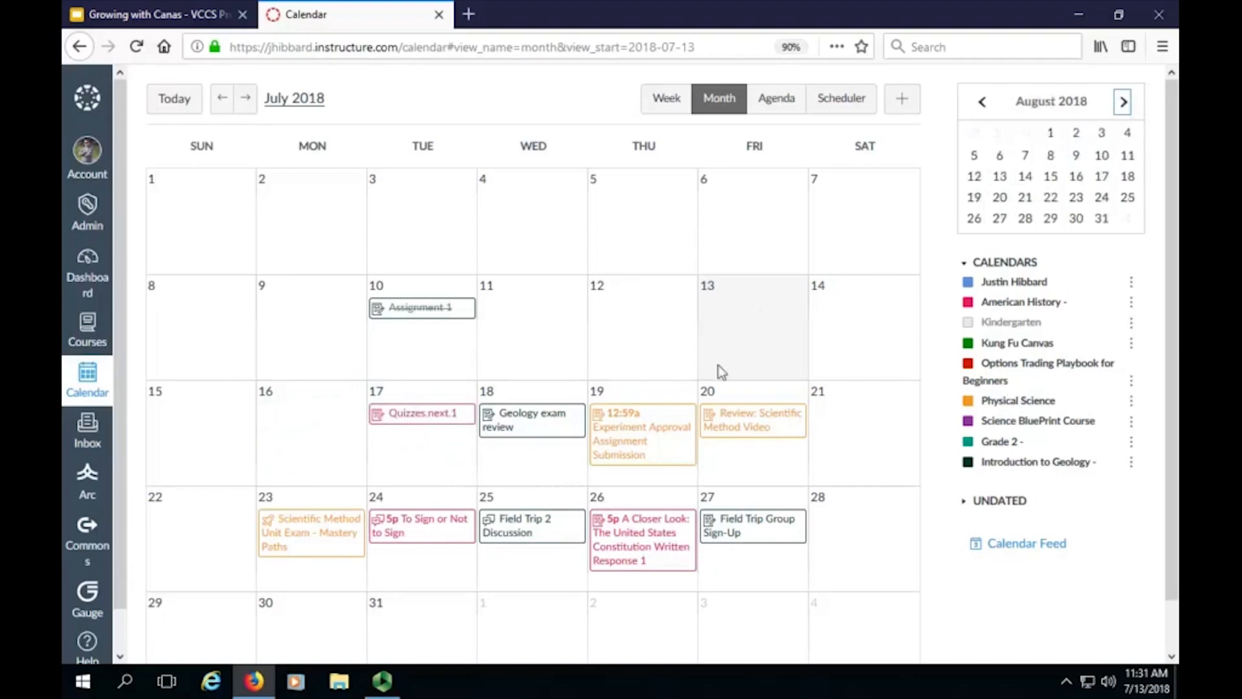
left_click_drag(528, 424, 1081, 142)
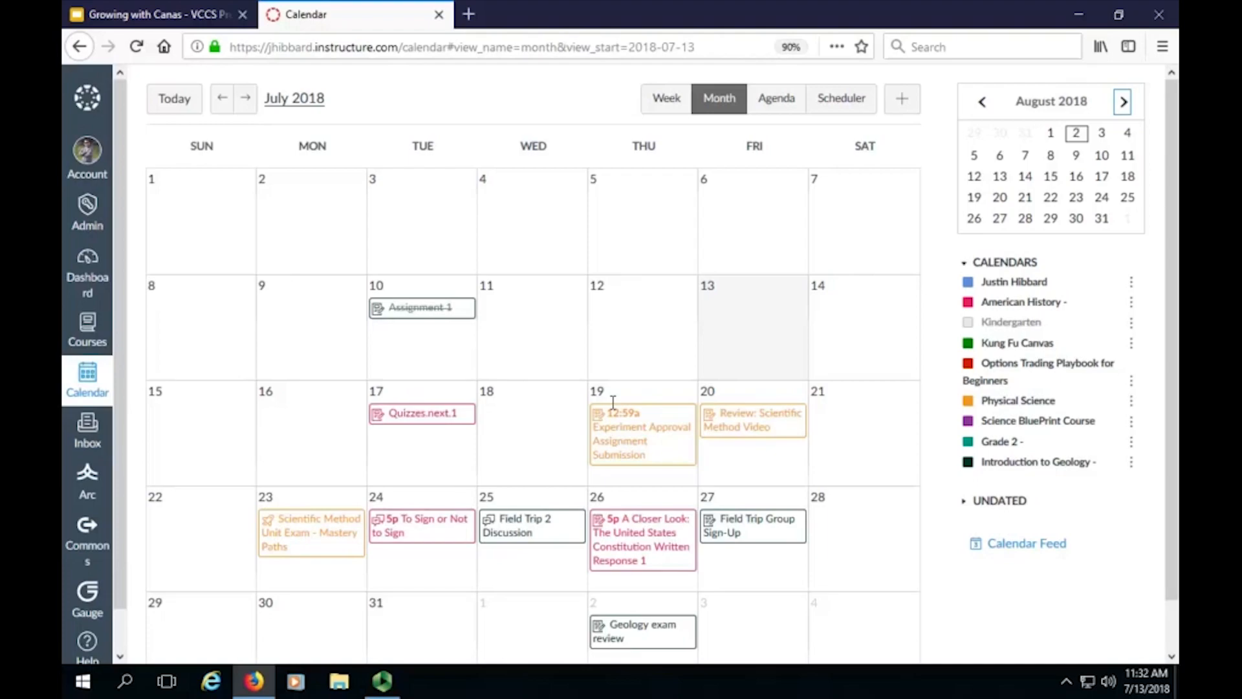
Look over the Scheduler's blank appointment group form, close it without saving, and return to the month calendar
left_click(866, 102)
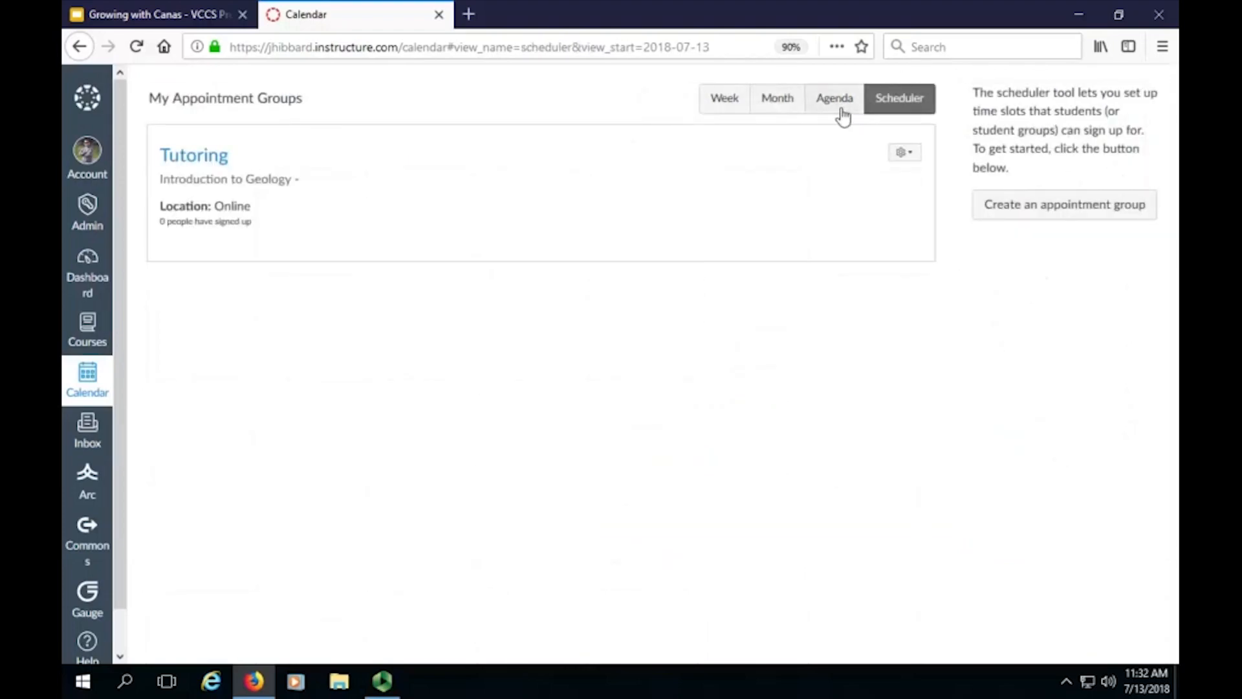
left_click(1077, 208)
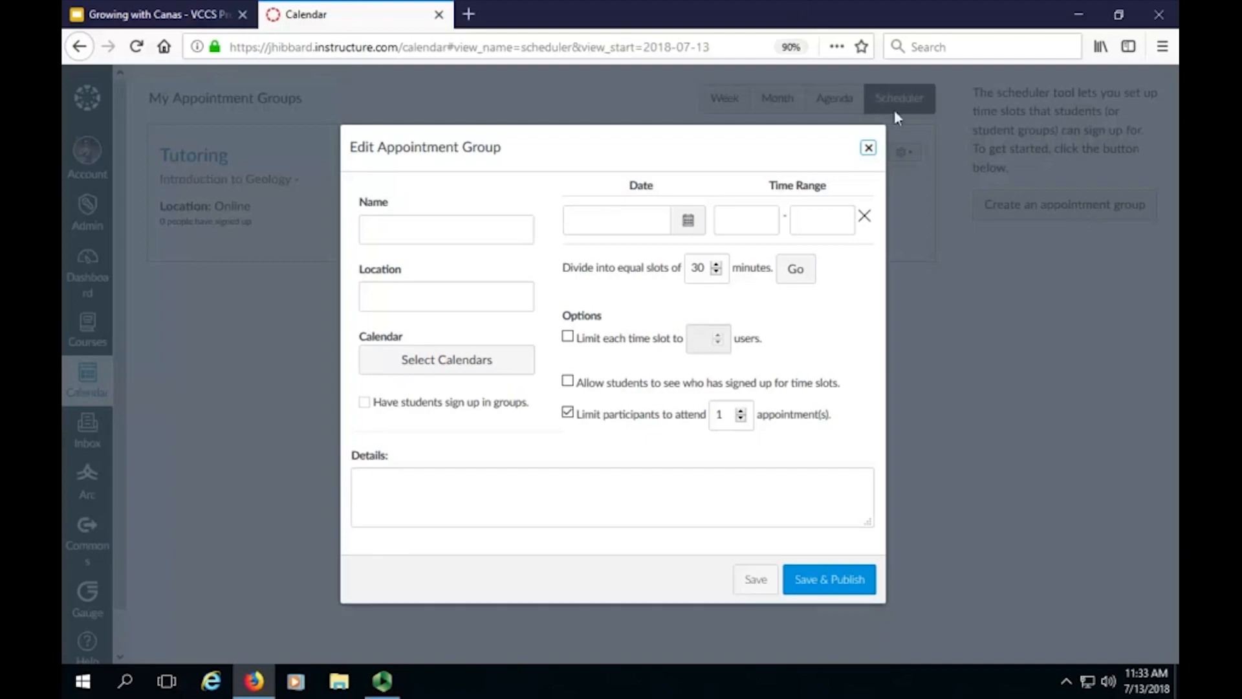
left_click(869, 149)
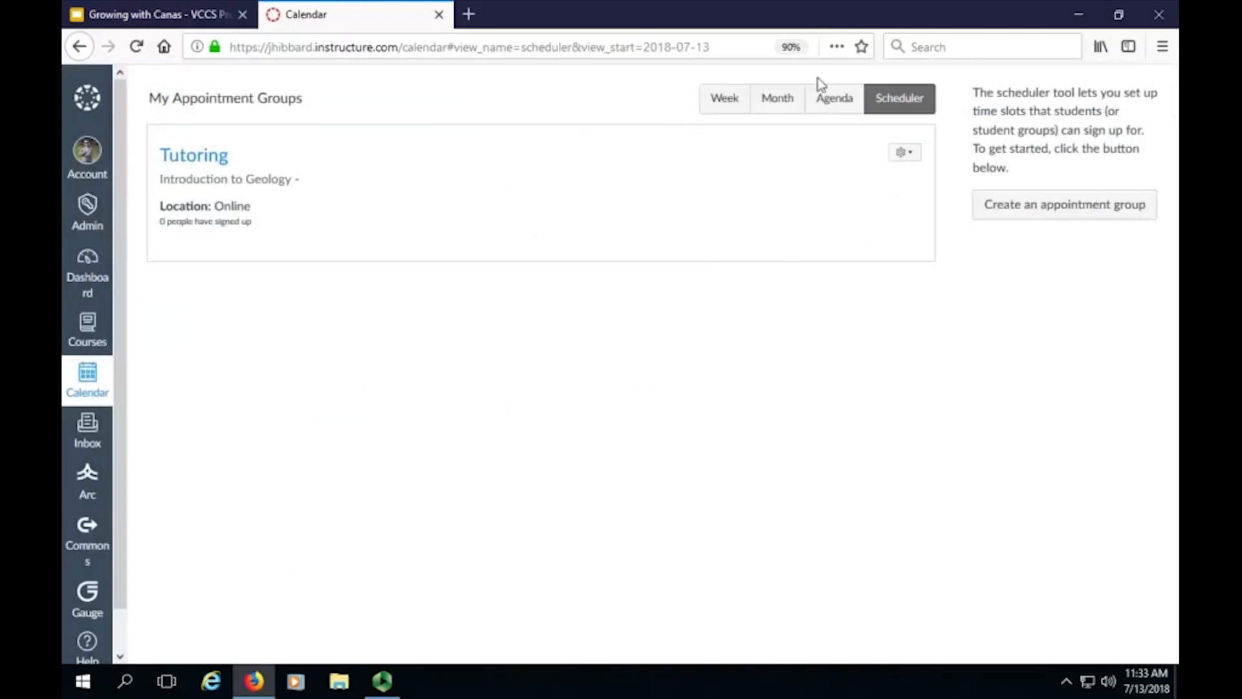
left_click(797, 104)
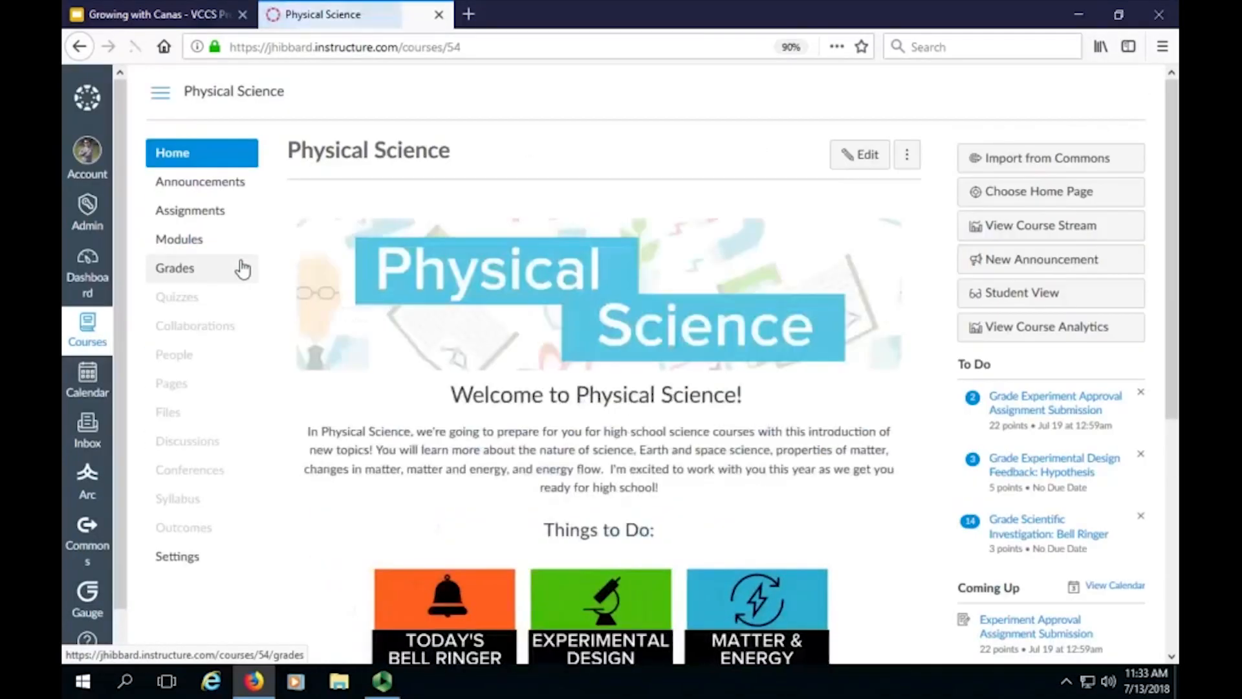
View the Physical Science course syllabus, and look through the course home page's Things to Do and Things to Know links
left_click(184, 504)
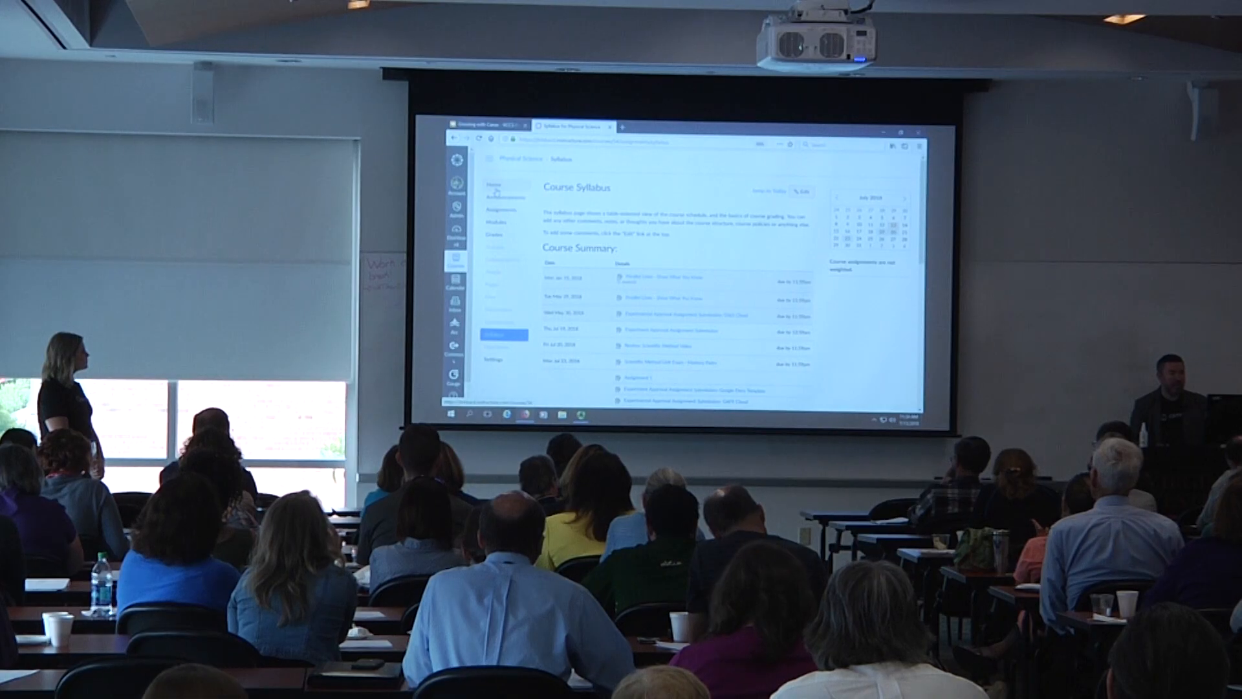
left_click(495, 188)
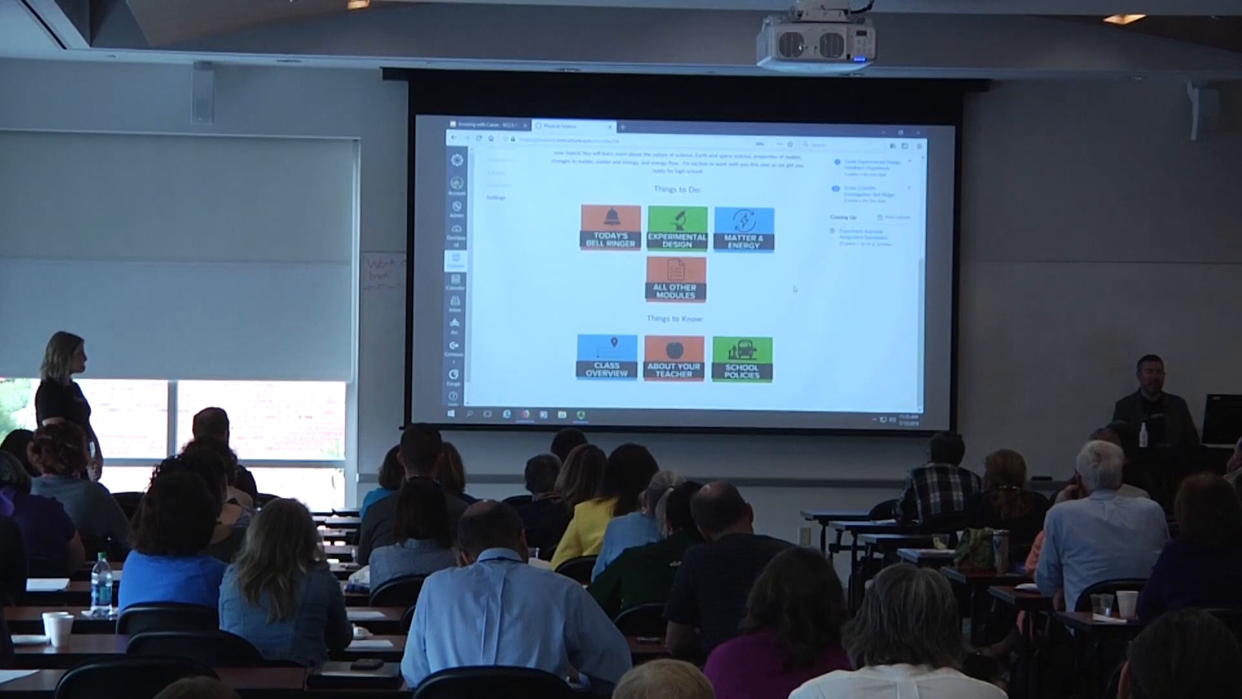
scroll(794, 289, "up", 5)
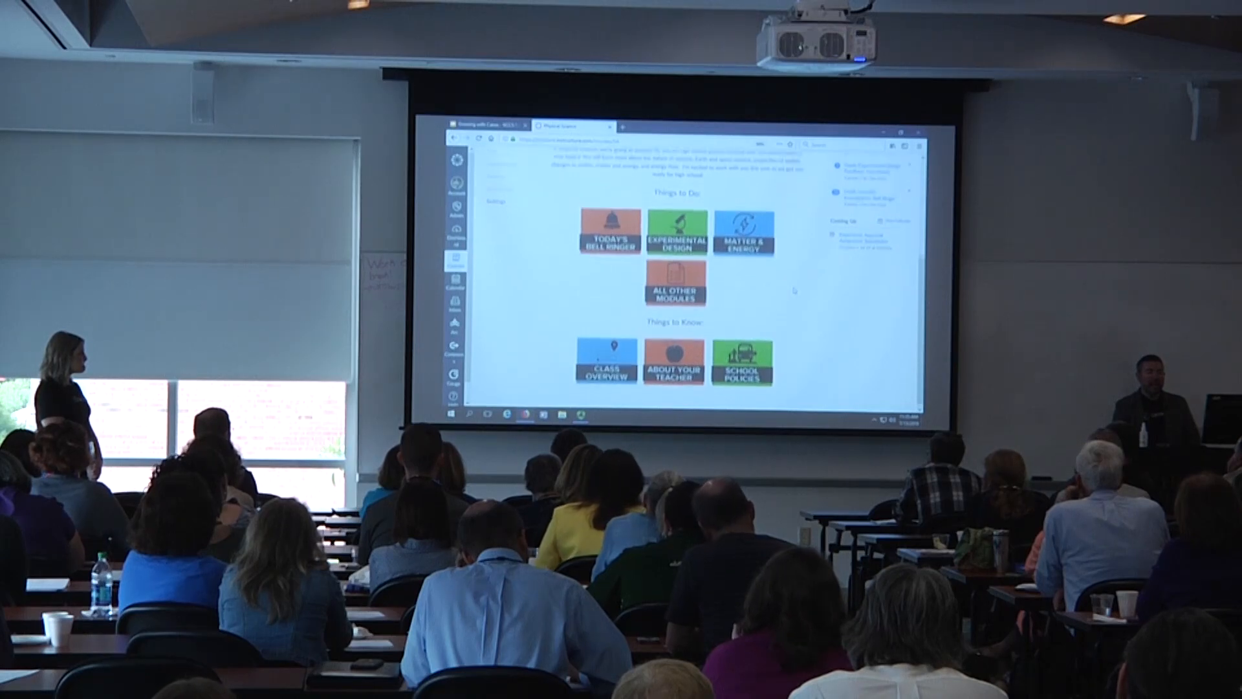
scroll(794, 289, "up", 3)
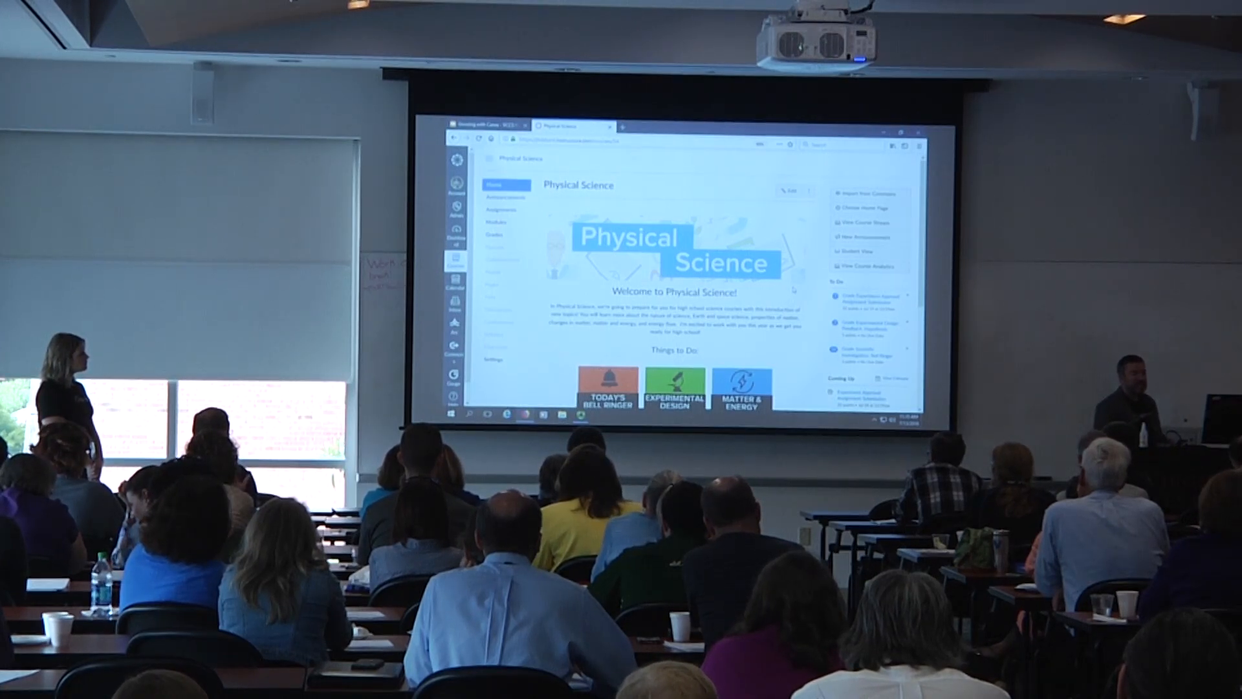
scroll(821, 314, "down", 2)
scroll(822, 314, "down", 3)
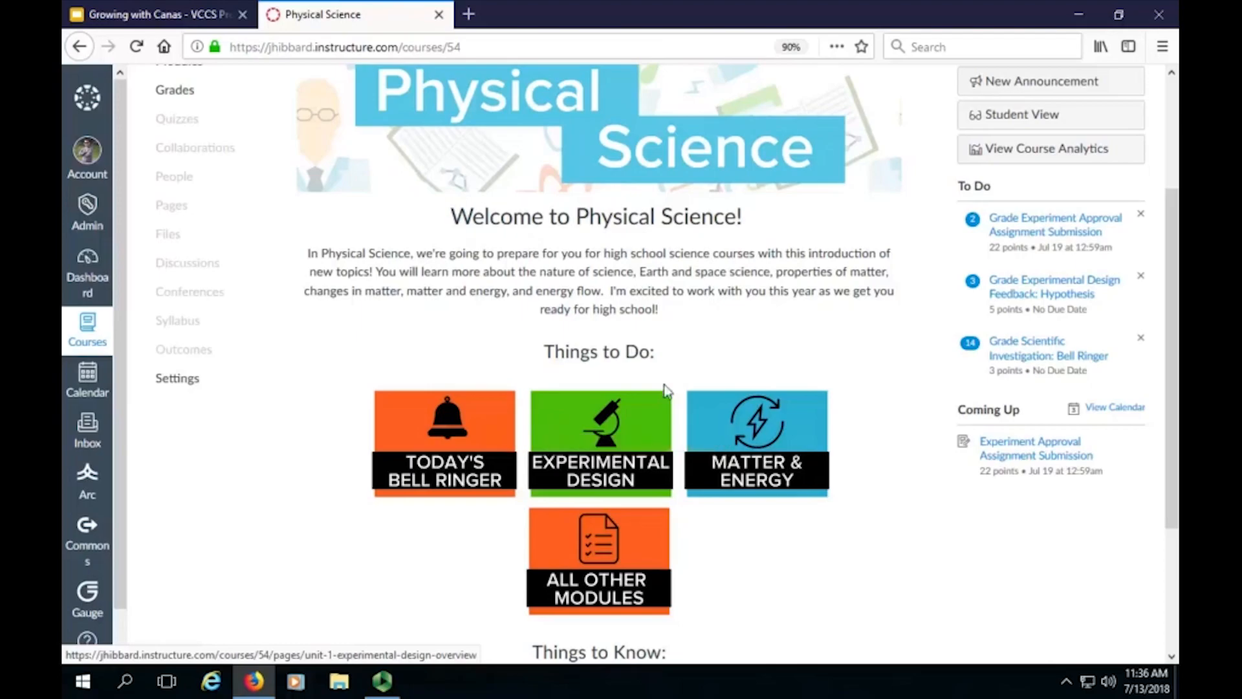
scroll(259, 469, "down", 3)
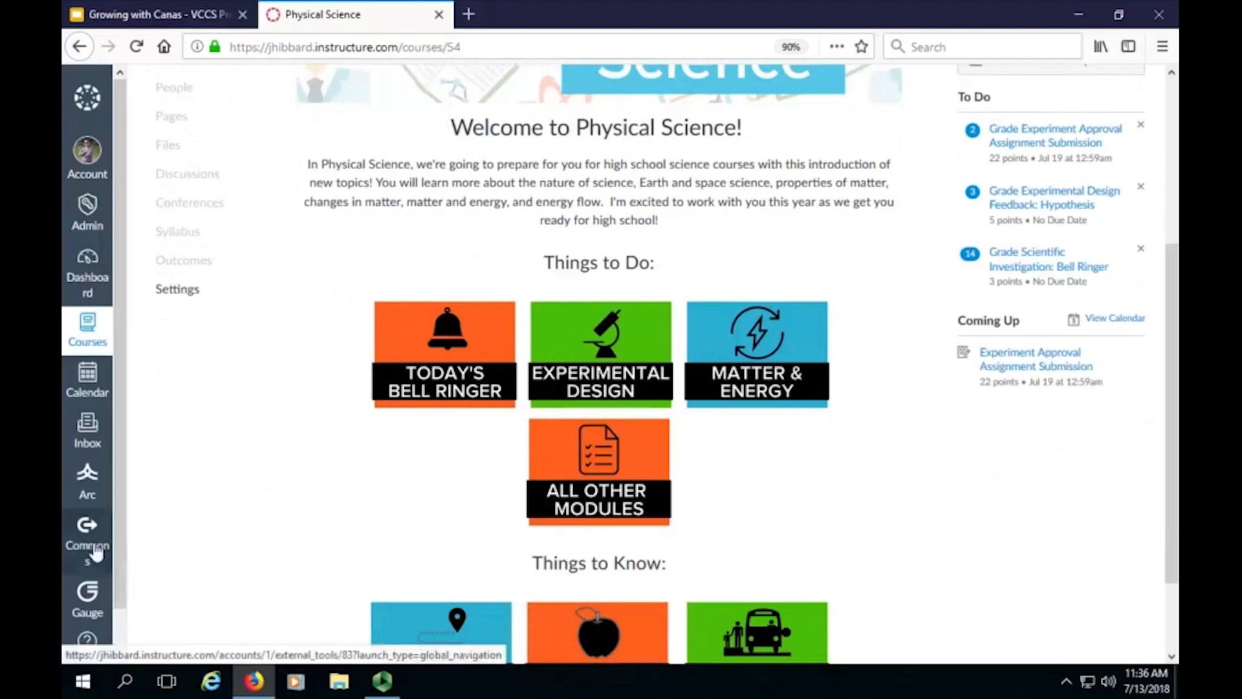
Search Commons for algebra resources and dismiss the course update notice
left_click(94, 552)
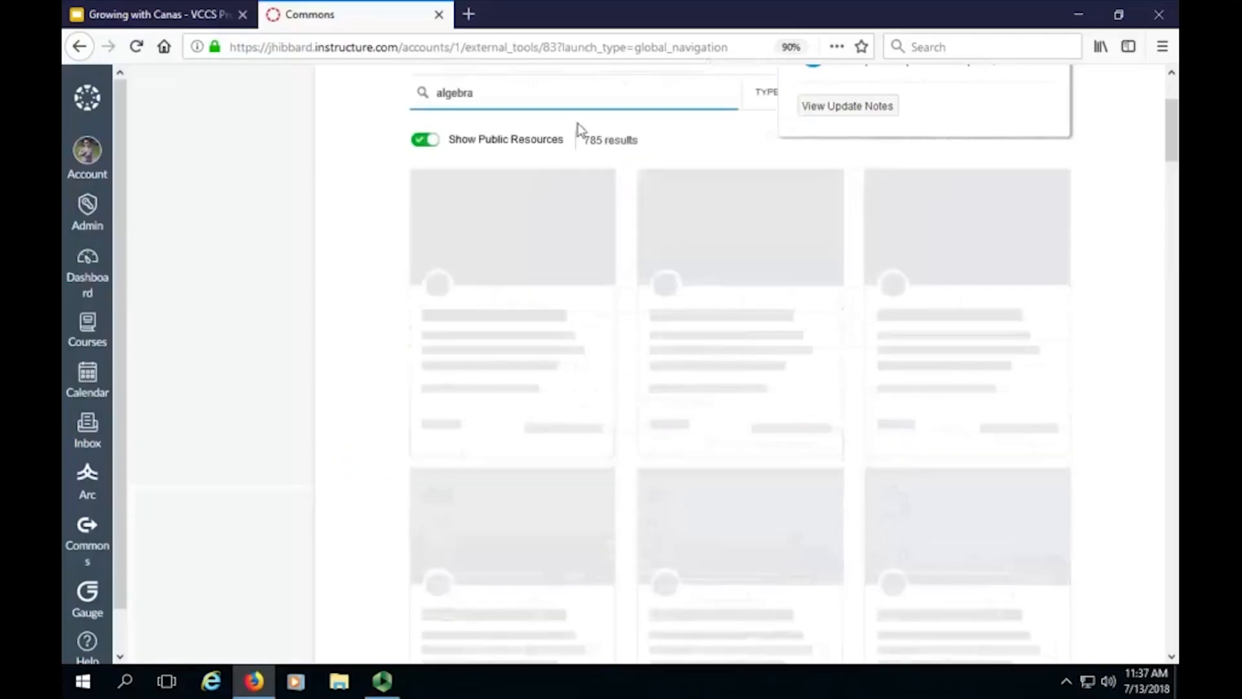
scroll(583, 123, "down", 1)
scroll(857, 282, "up", 3)
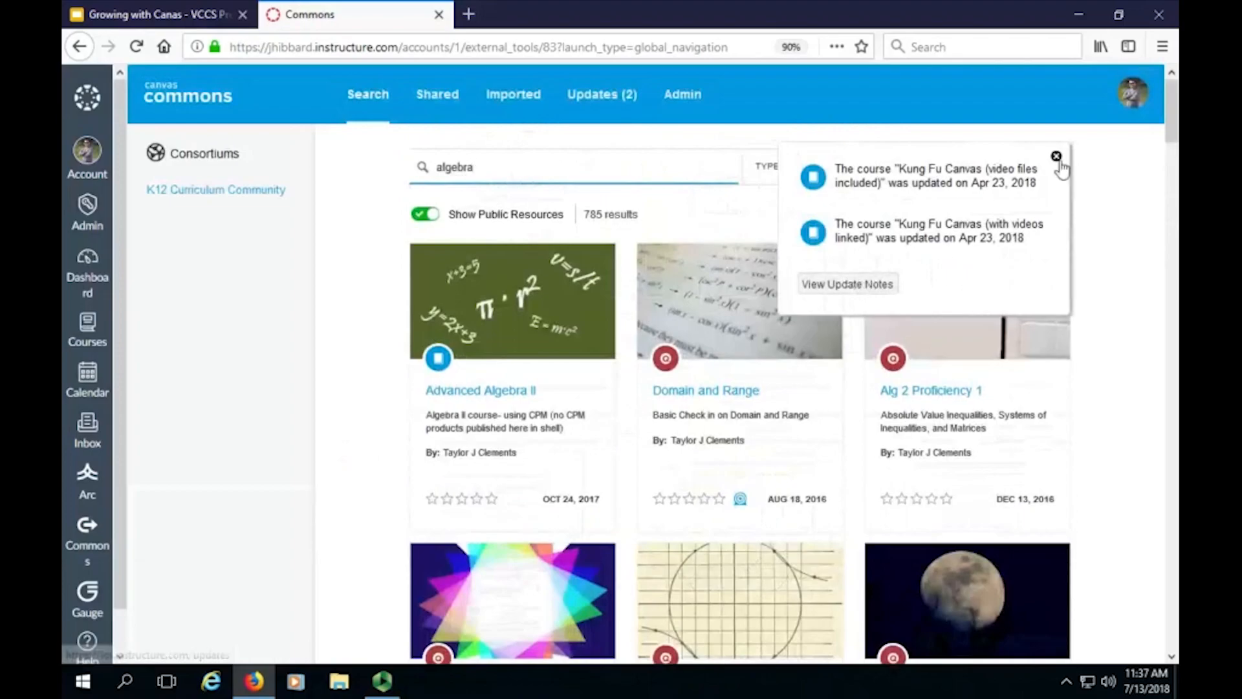
left_click(1056, 157)
Filter the algebra results to courses with a grade level from Undergraduate to Graduate
left_click(807, 175)
left_click(442, 226)
left_click(935, 168)
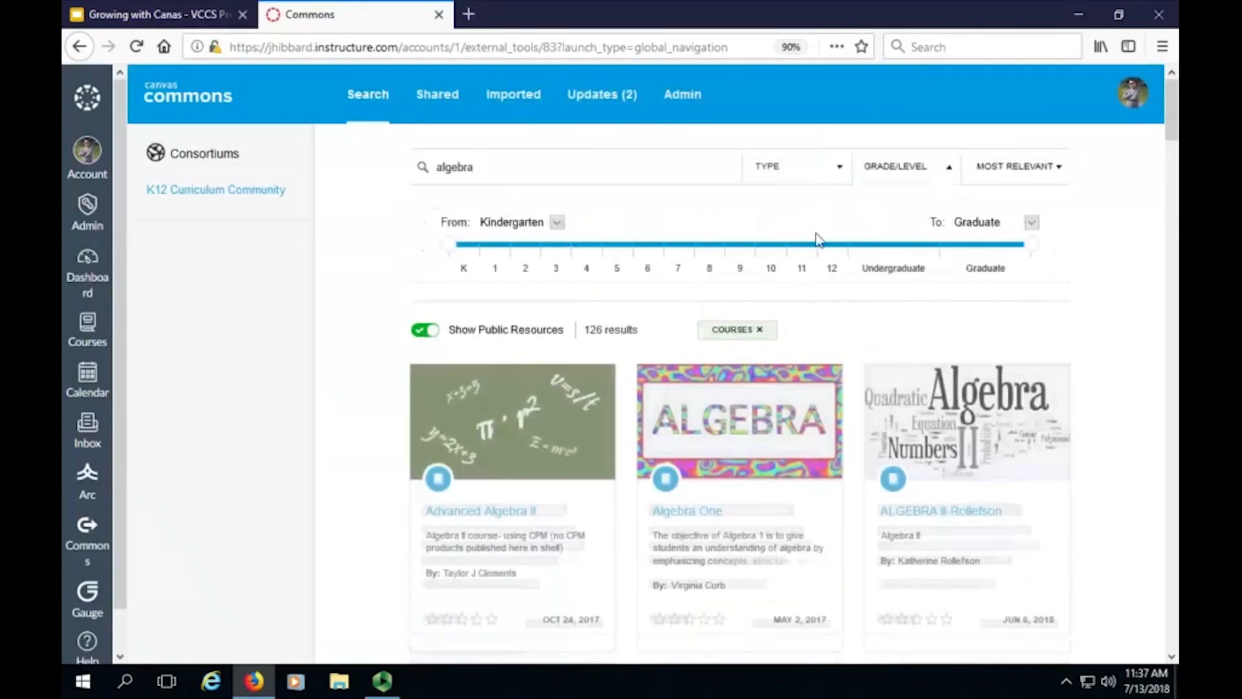
left_click(851, 249)
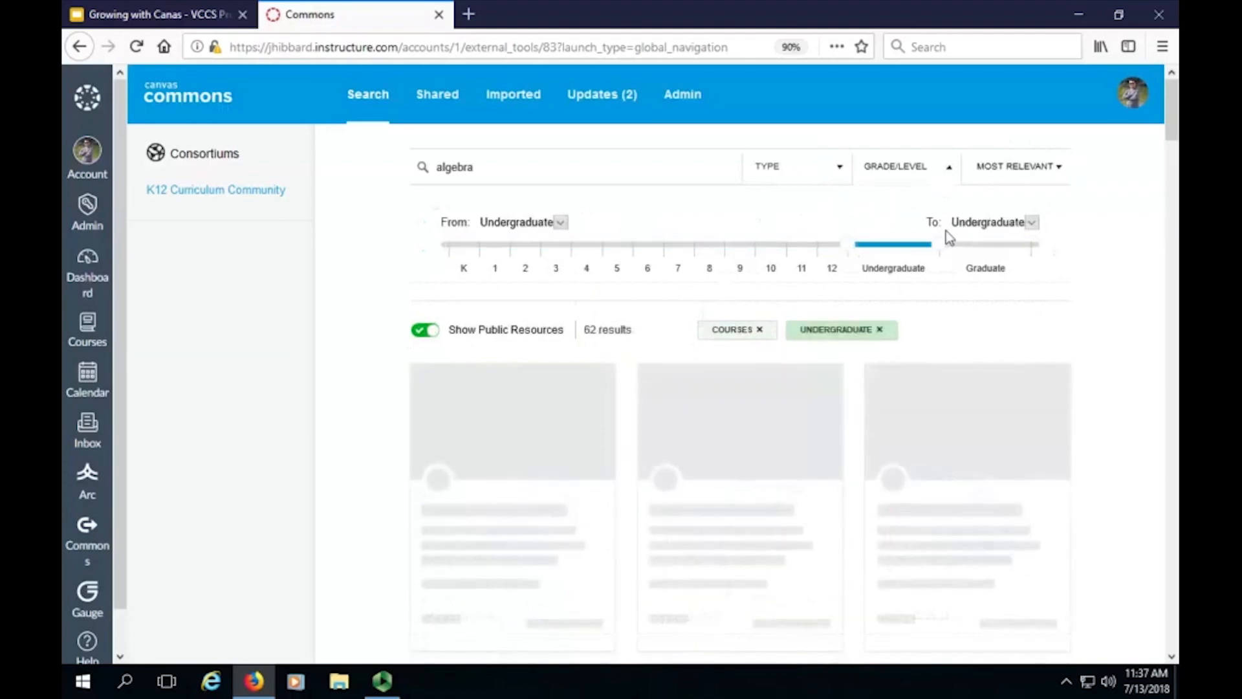
left_click_drag(941, 243, 1032, 244)
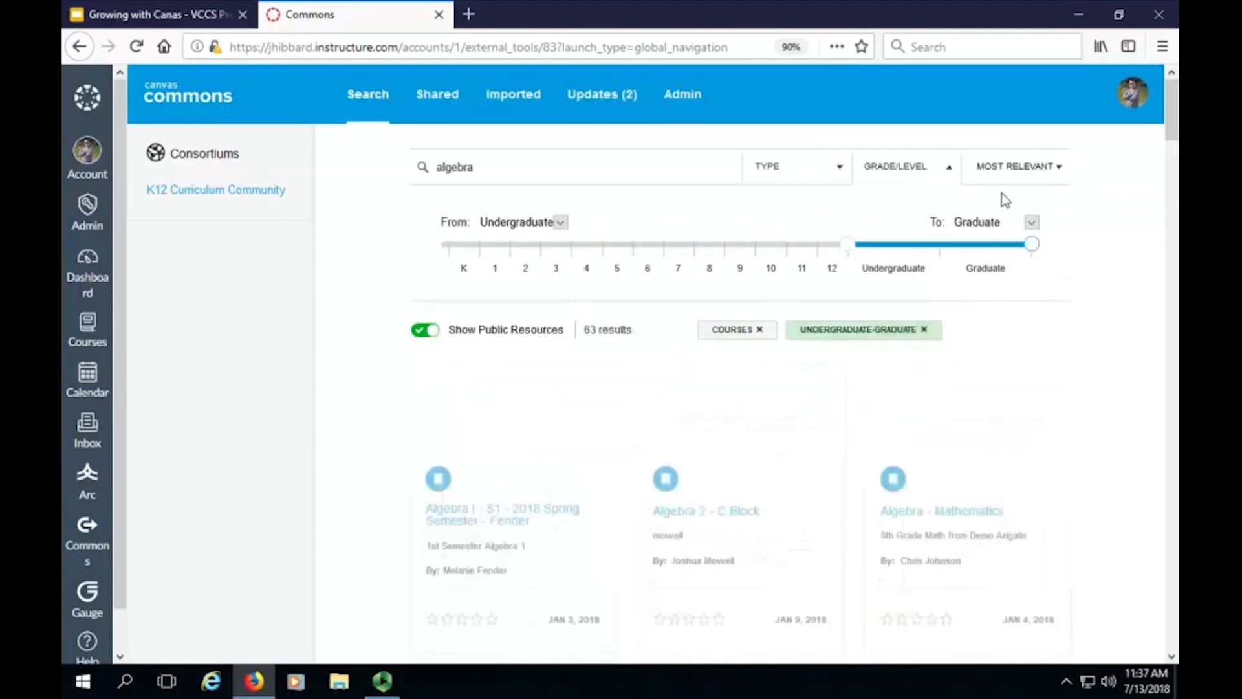
Browse the filtered algebra courses and view the details of the Algebra I - S1 - 2018 Spring Semester course
scroll(1021, 355, "down", 1)
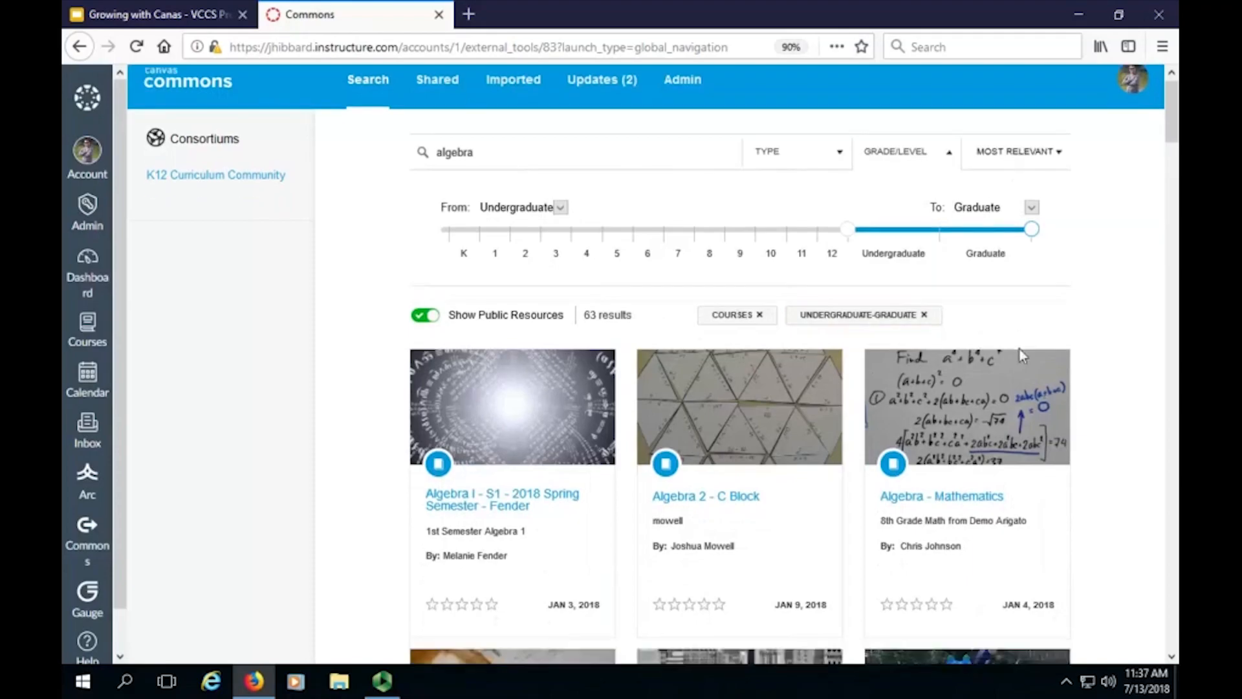
scroll(1020, 355, "down", 5)
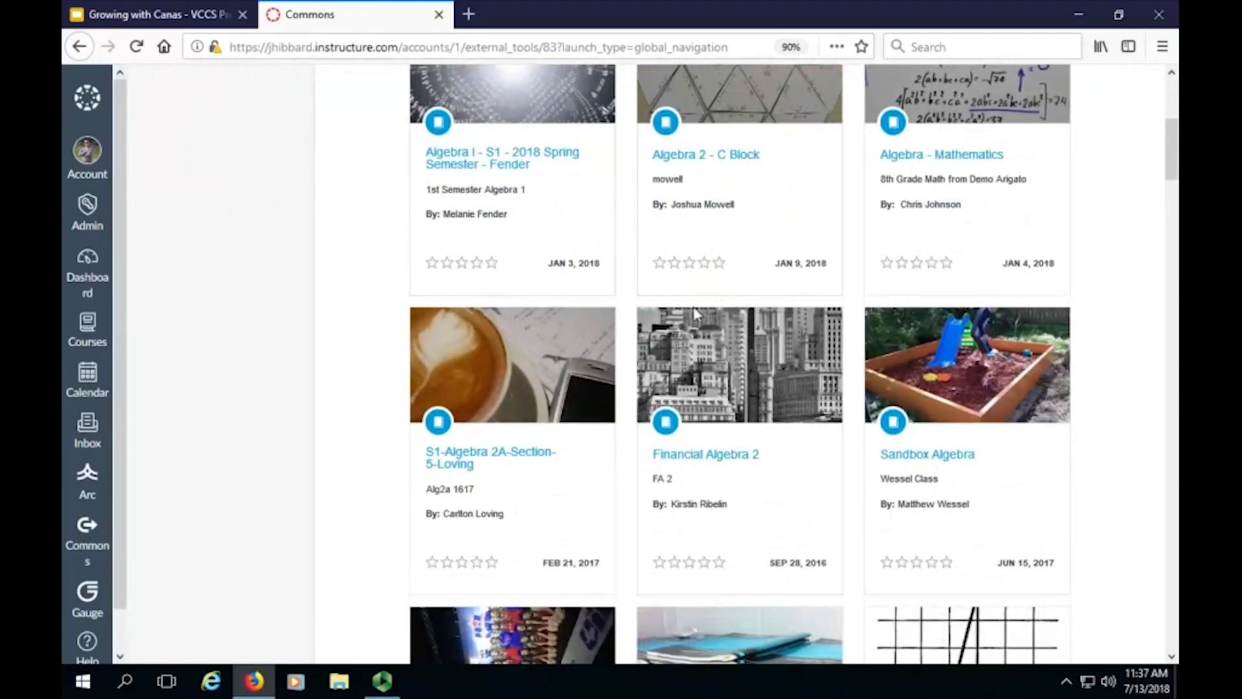
left_click(466, 159)
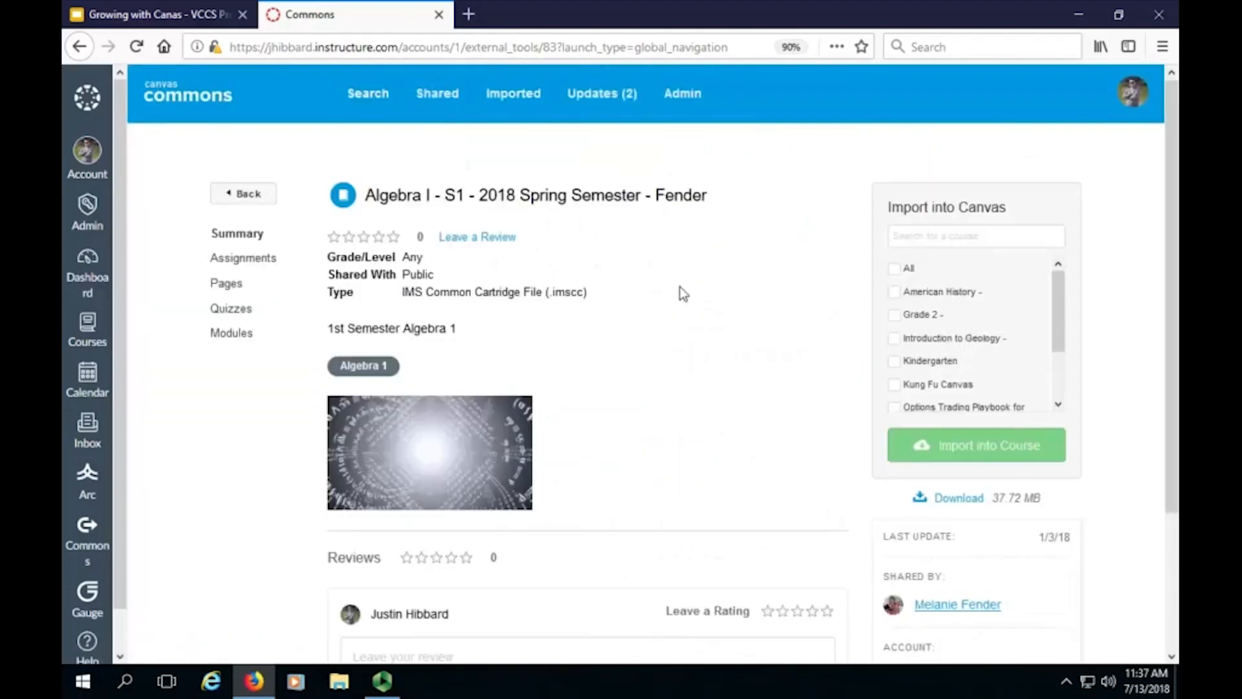
scroll(680, 287, "down", 2)
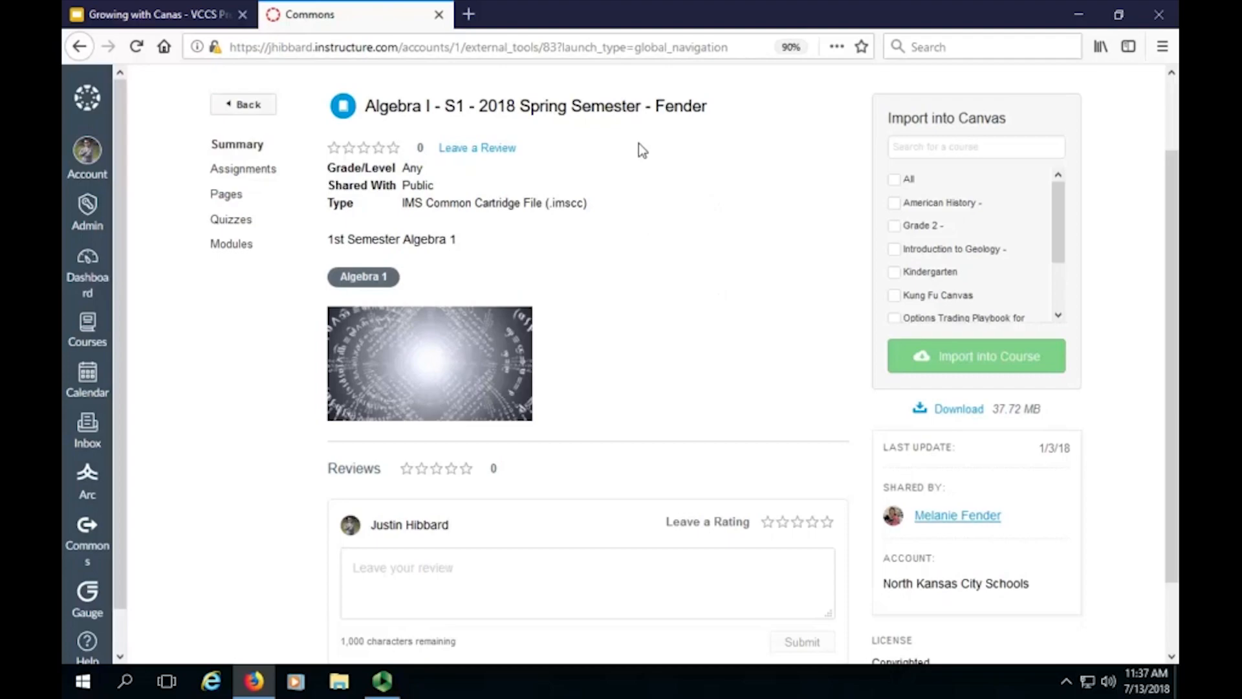
Select Physical Science as the destination course for importing the algebra course, and clear that selection without importing
scroll(957, 249, "down", 2)
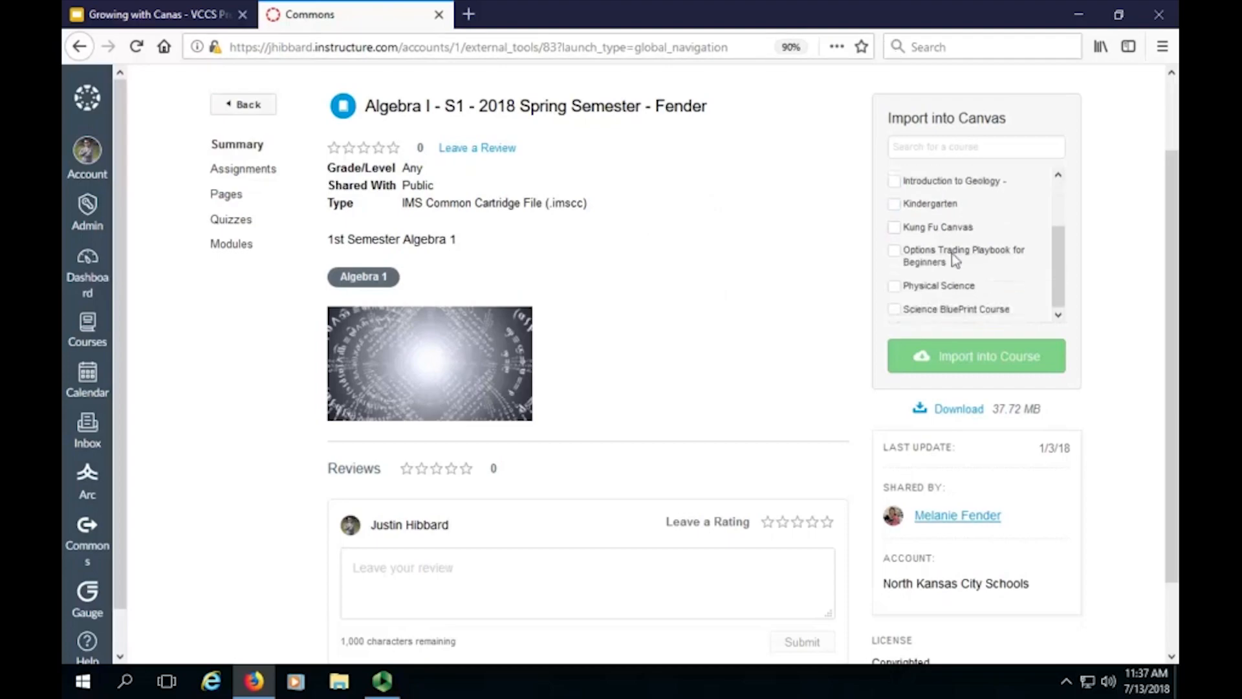
left_click(895, 287)
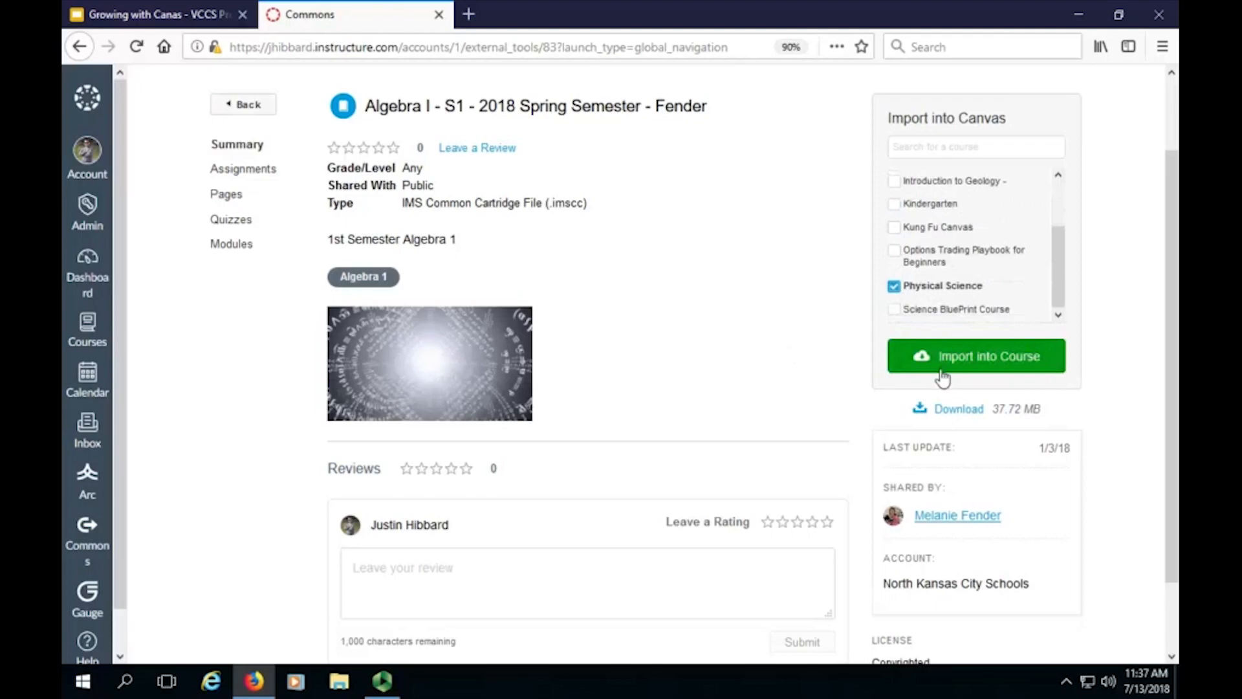
left_click(895, 285)
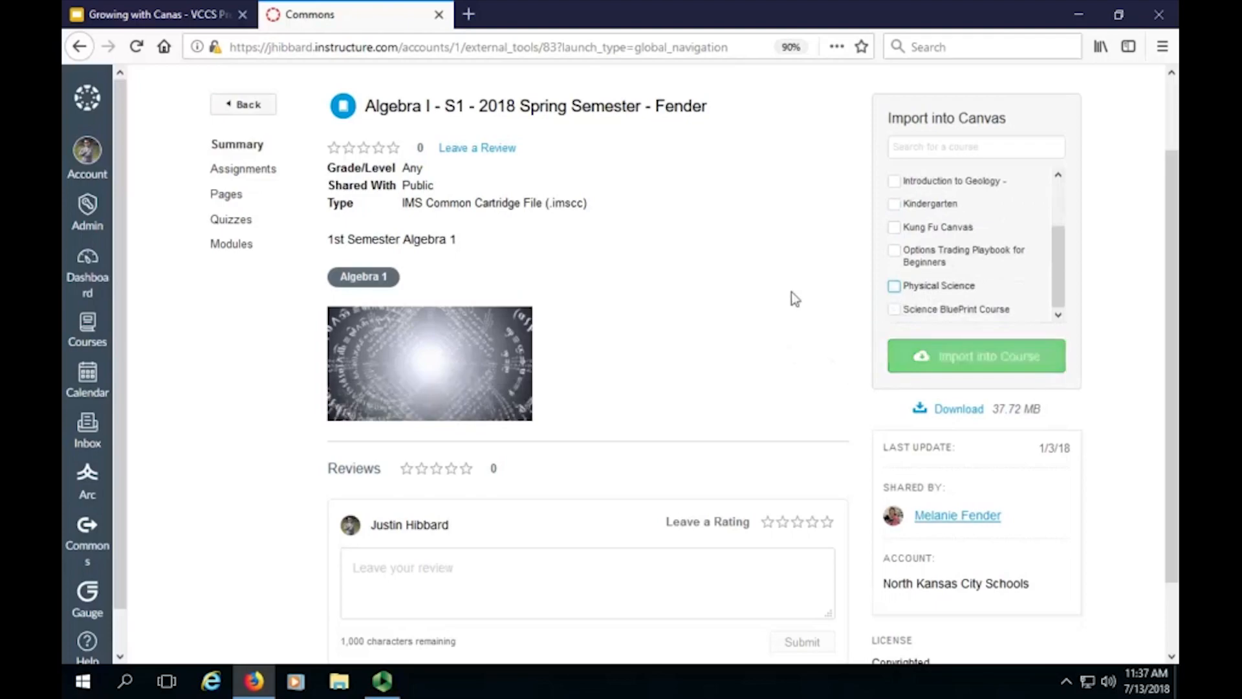
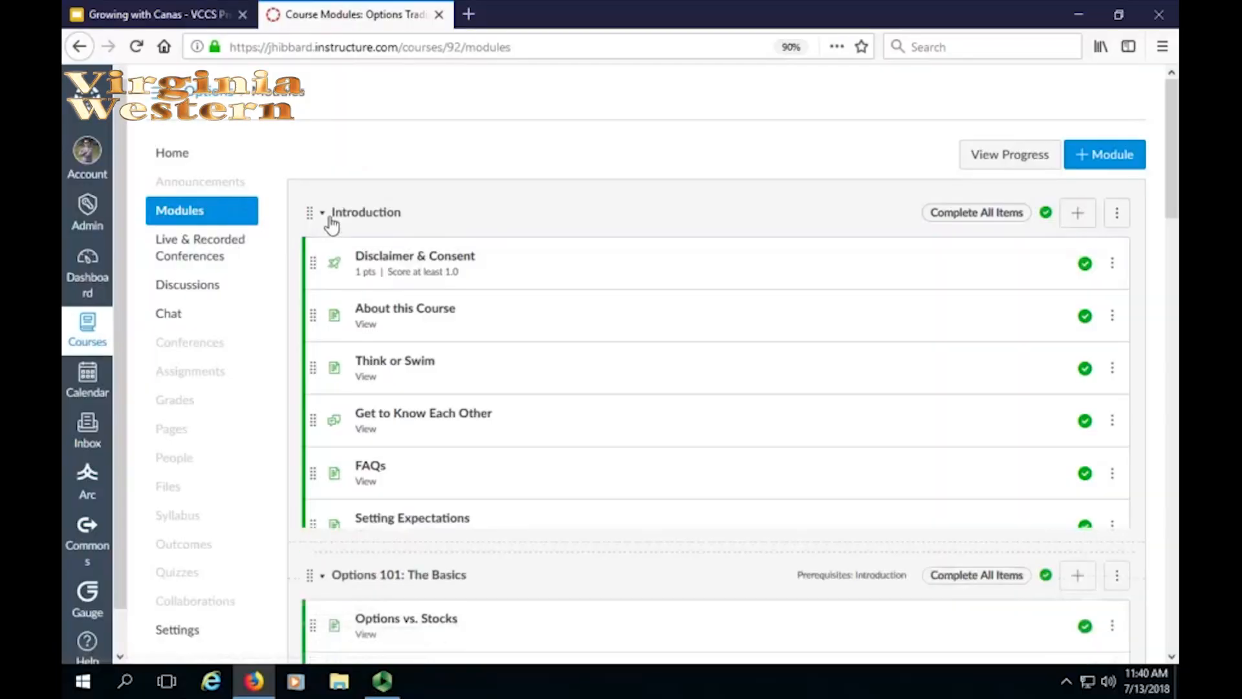
Collapse the Introduction, Options 101: The Basics and Options 201: Vertical Credit Spreads on SPX modules
left_click(328, 213)
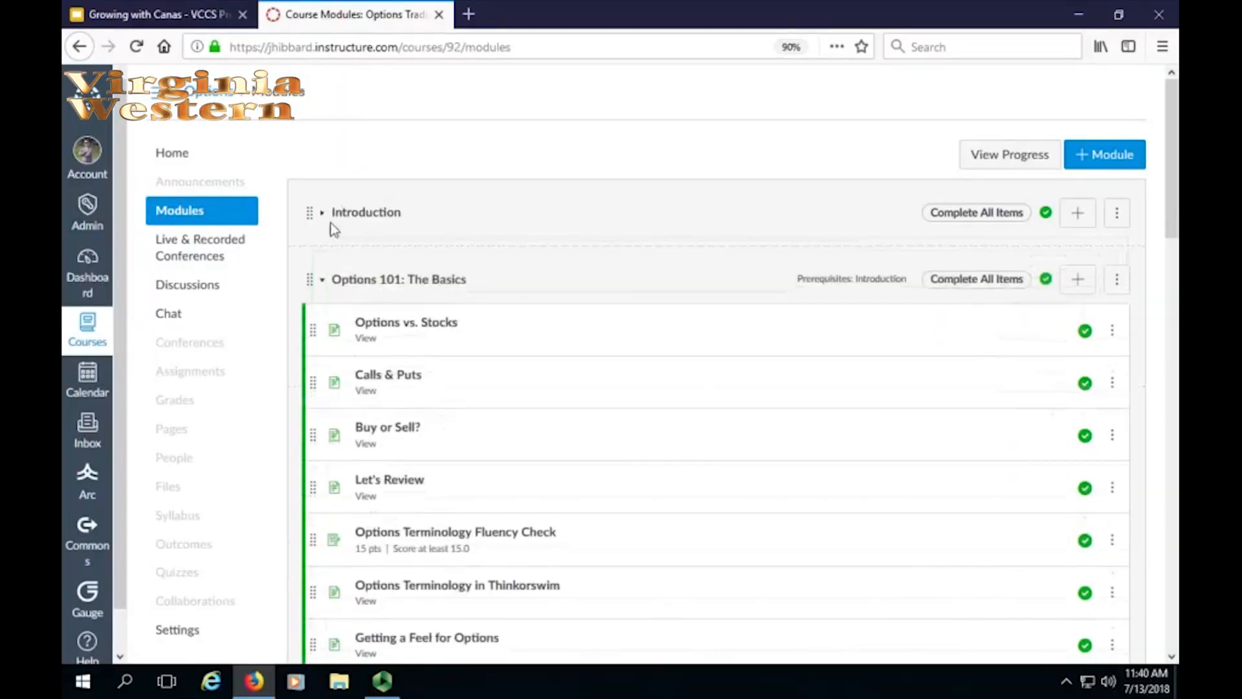
left_click(325, 284)
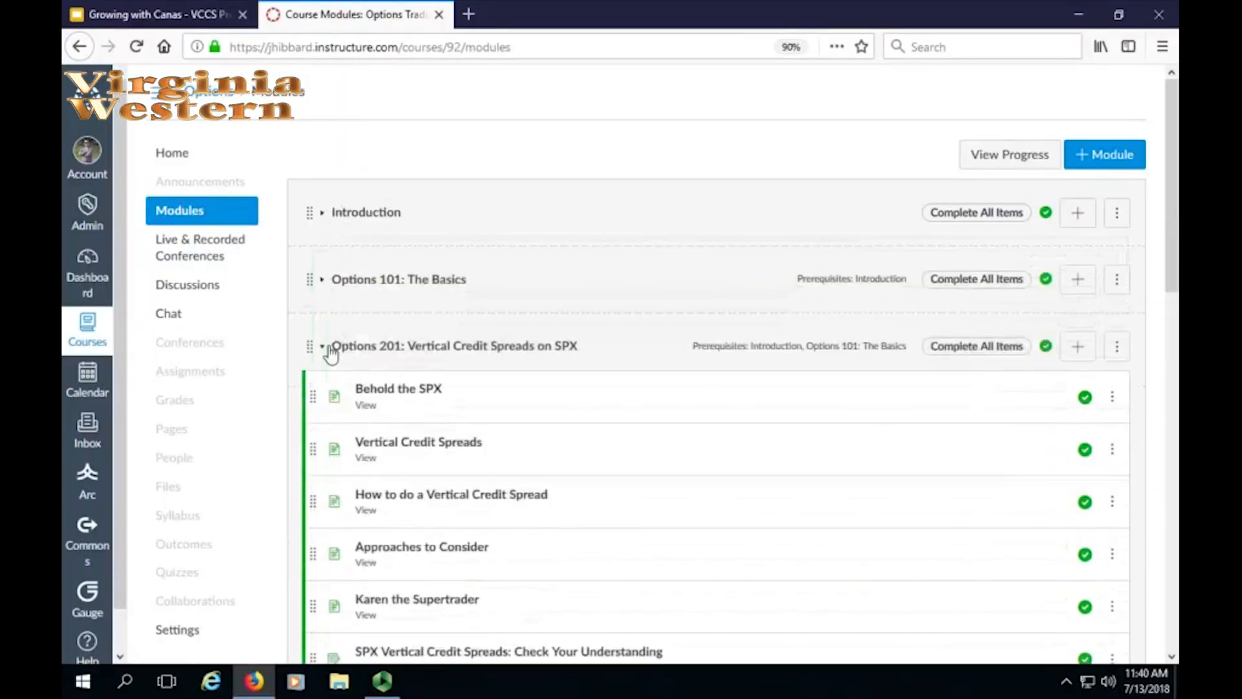
left_click(326, 345)
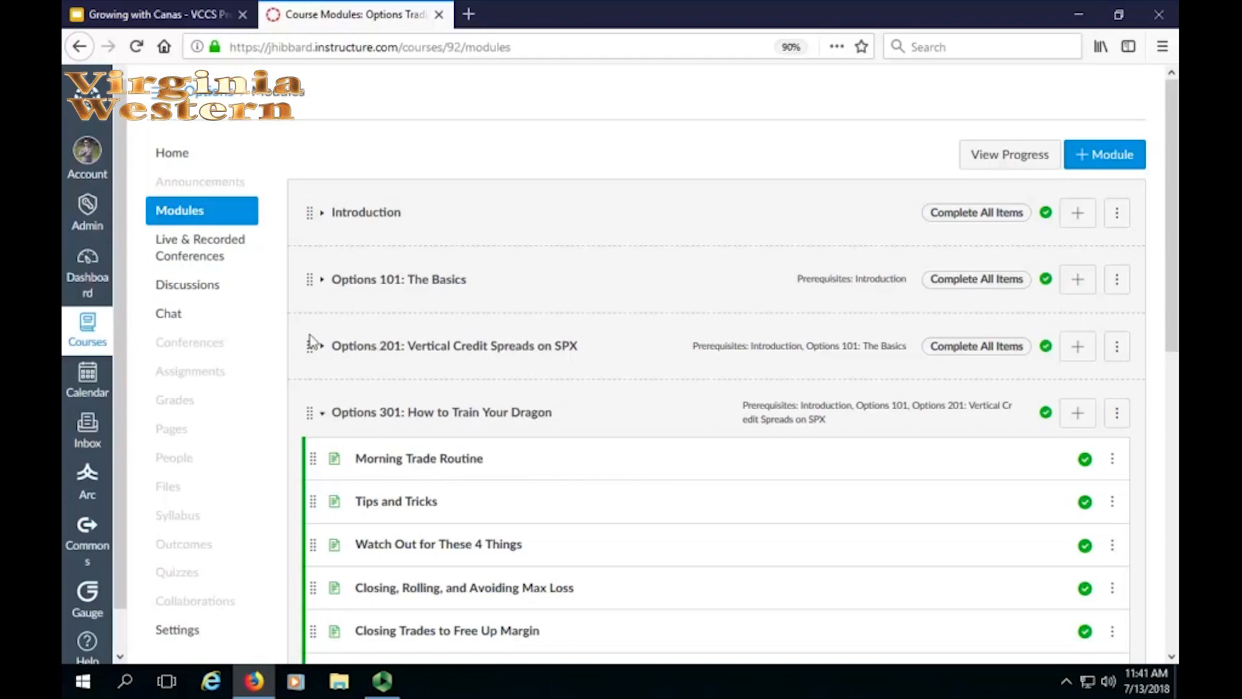
mouse_move(316, 350)
left_mouse_down()
mouse_move(327, 293)
mouse_move(335, 341)
mouse_move(325, 342)
mouse_move(327, 274)
mouse_move(328, 355)
mouse_move(330, 344)
left_mouse_up()
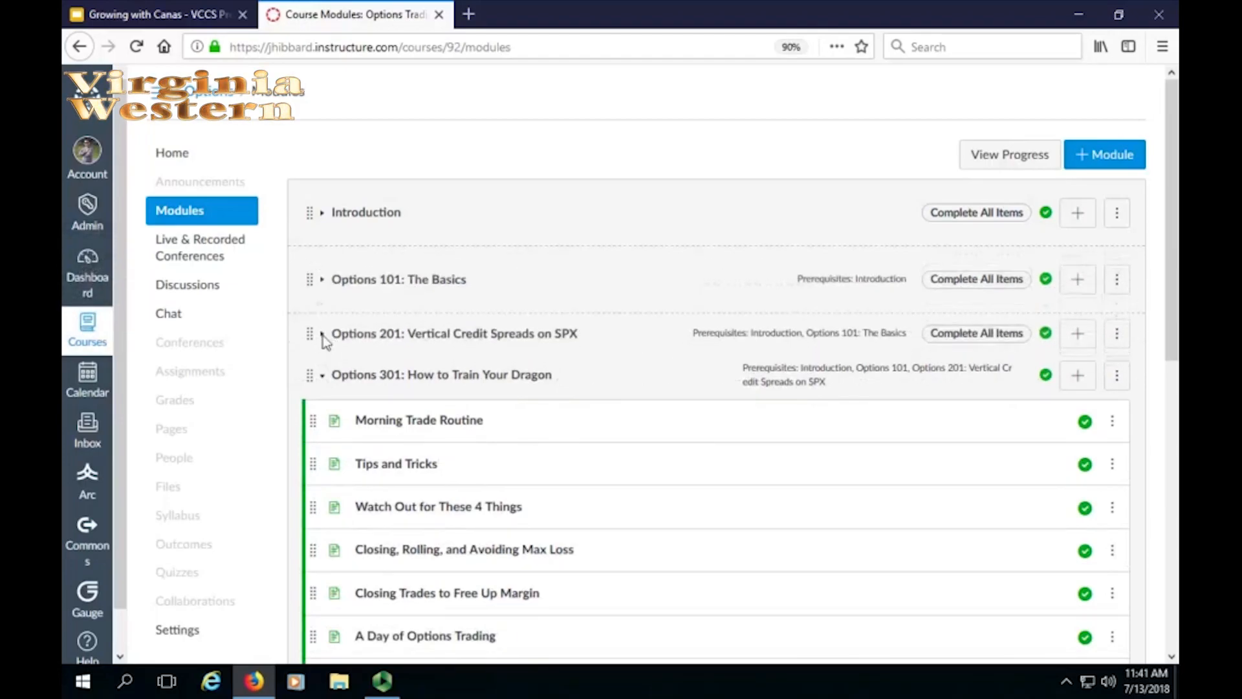
Look through the items of the Options 301: How to Train Your Dragon module, and expand the Introduction module
scroll(745, 353, "down", 3)
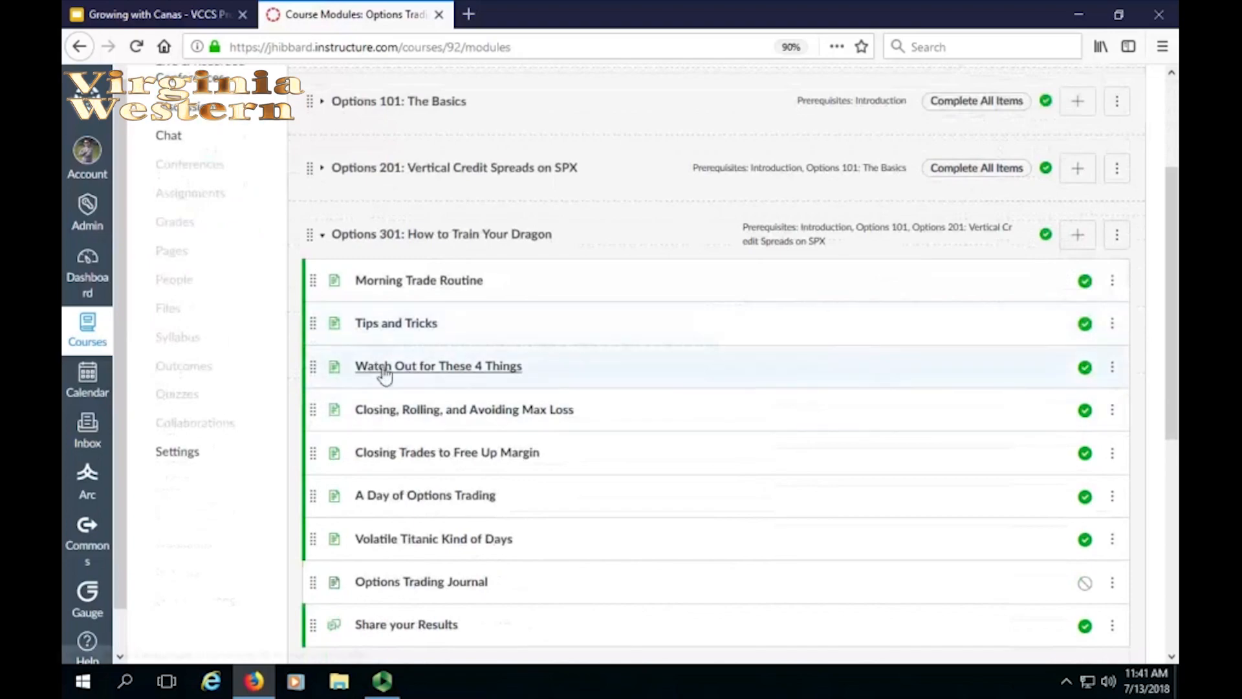
mouse_move(325, 330)
left_mouse_down()
mouse_move(327, 476)
mouse_move(333, 313)
left_mouse_up()
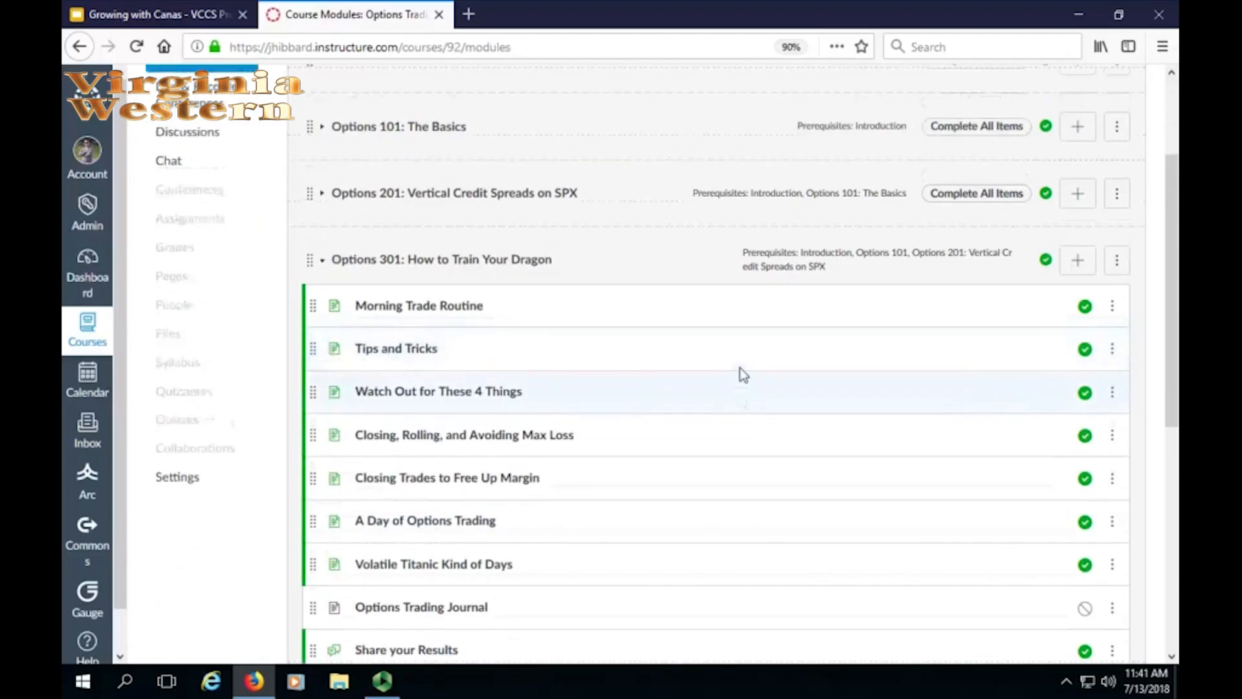
scroll(743, 374, "up", 3)
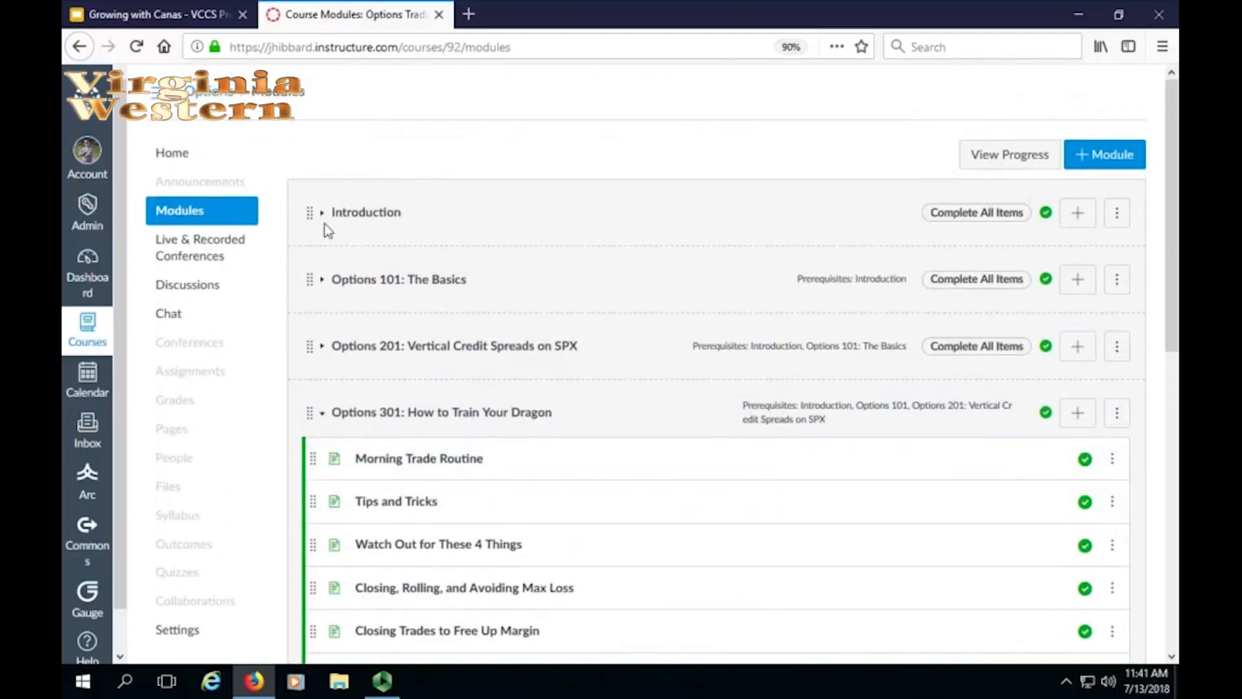
left_click(327, 215)
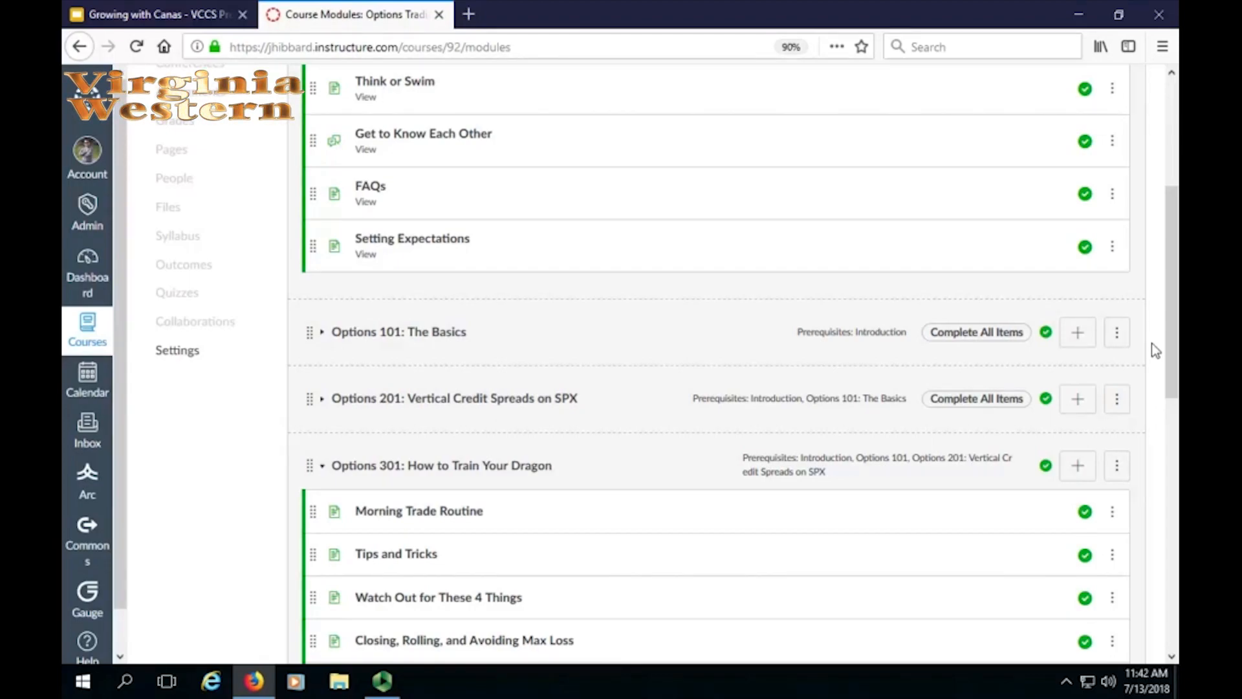
Open the settings of the Options 101: The Basics module, and turn its Lock until option on and off again
left_click(1117, 333)
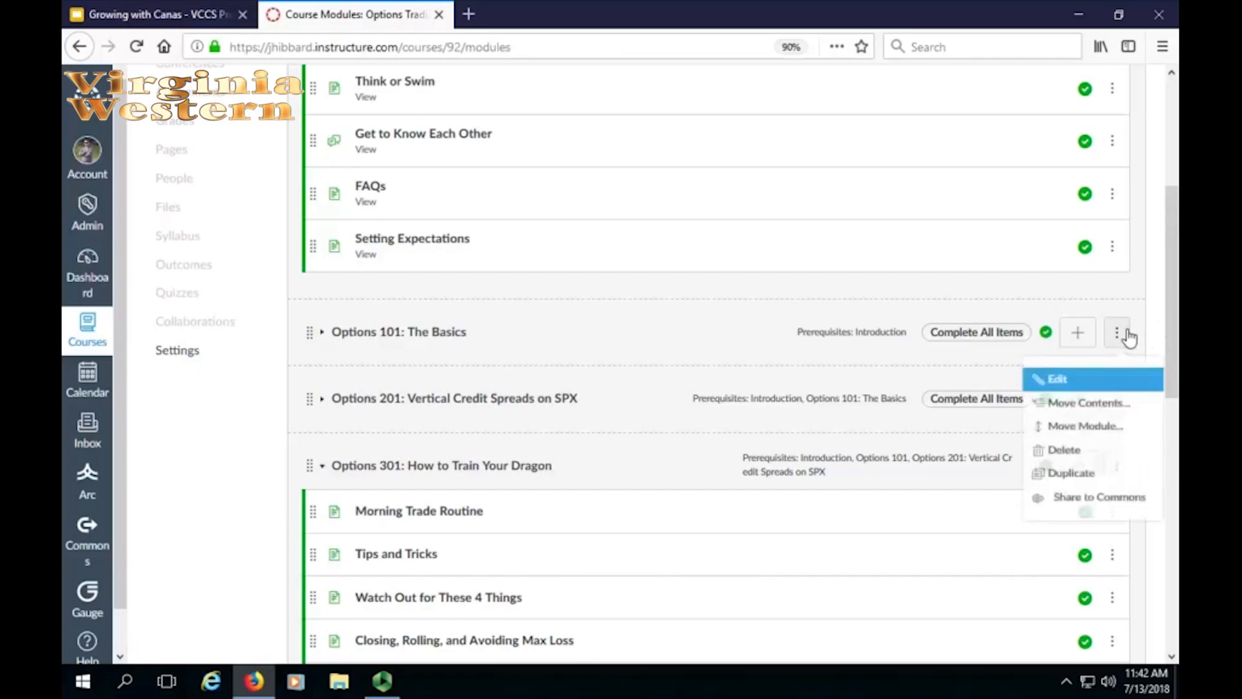
left_click(1121, 380)
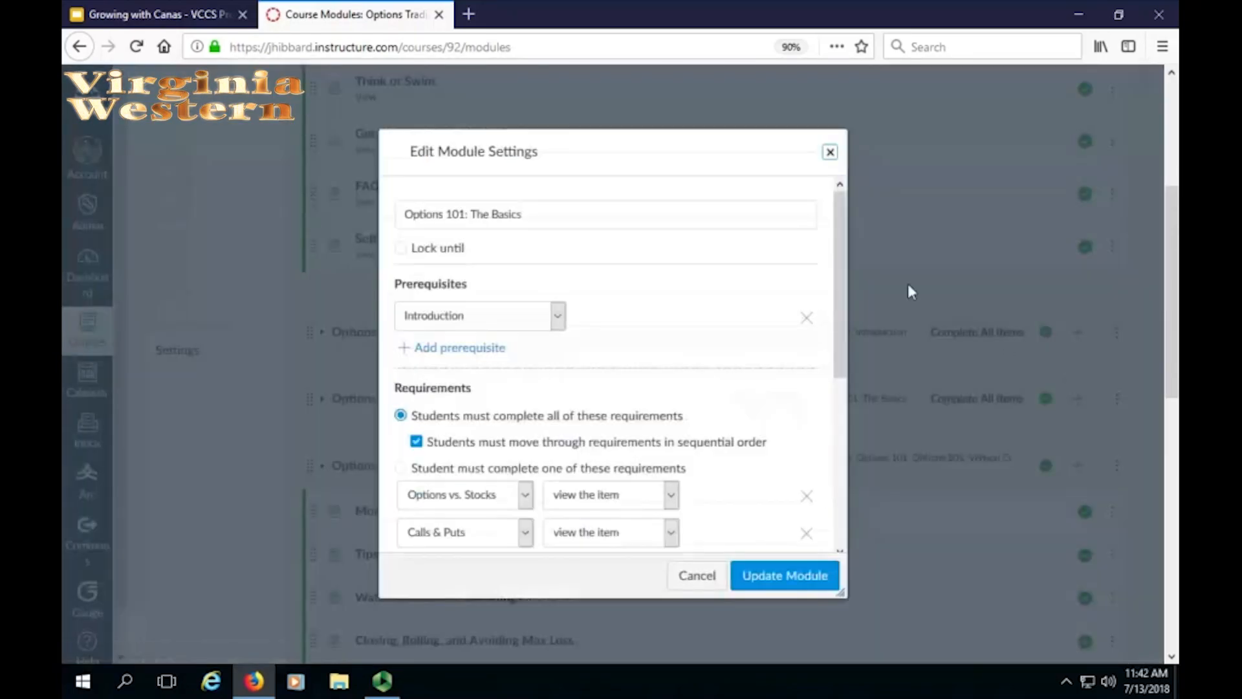
left_click(440, 256)
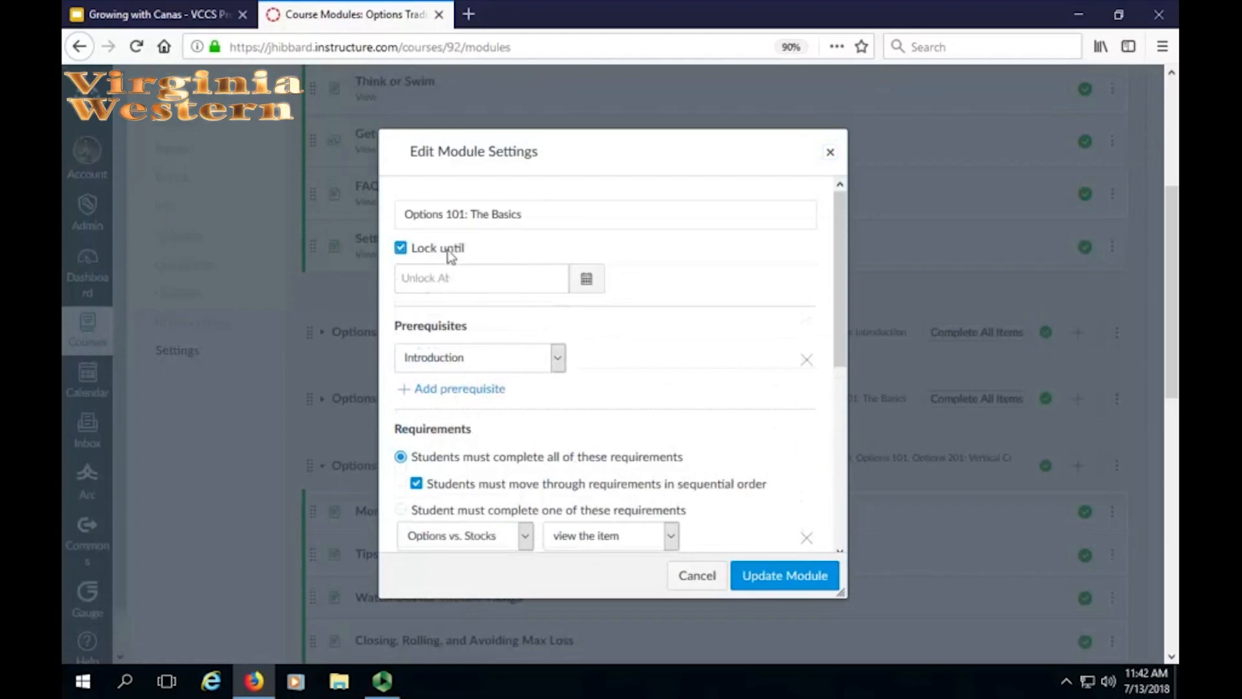
left_click(451, 256)
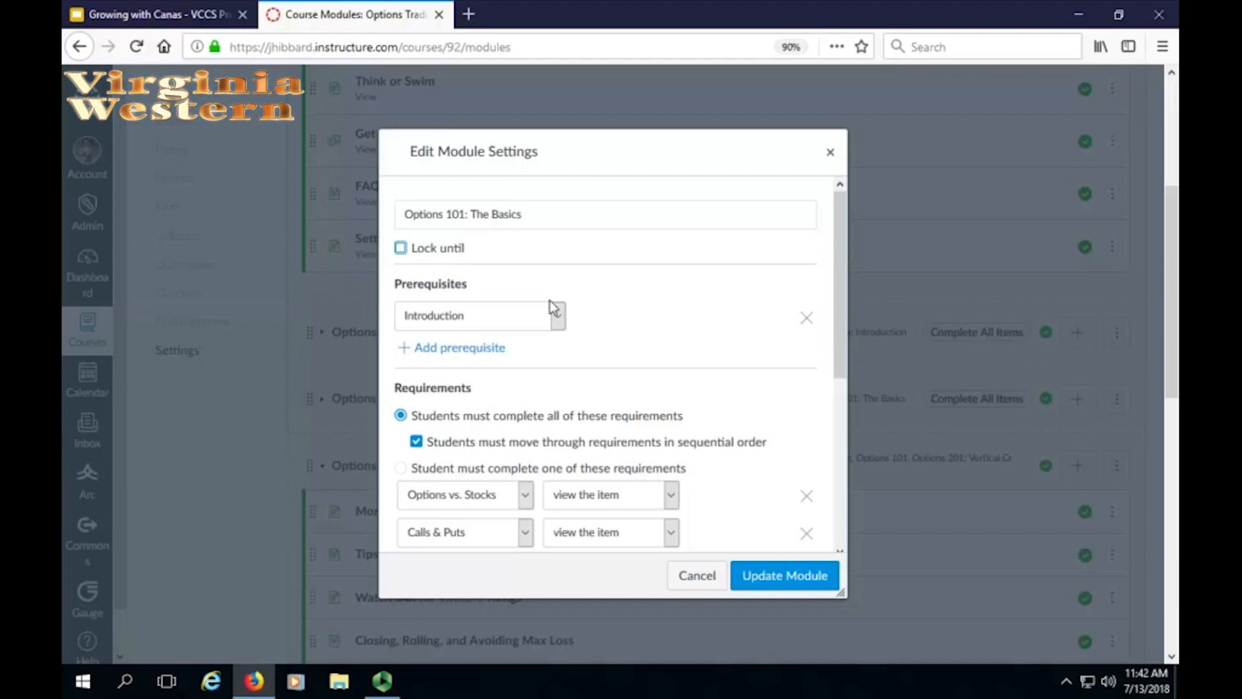
Review the Options 101 module's requirements, view the completion choices for the Thinkorswim workspace setup item, and close the settings without updating
scroll(544, 383, "down", 3)
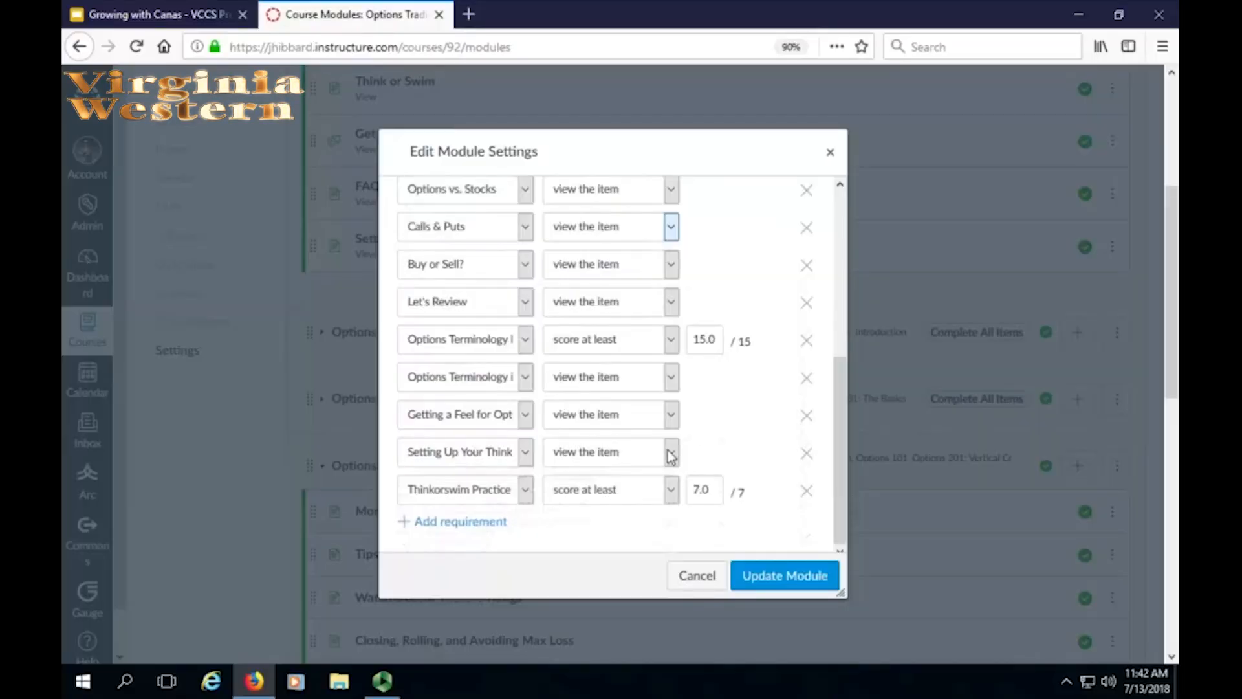
left_click(670, 452)
left_click(716, 424)
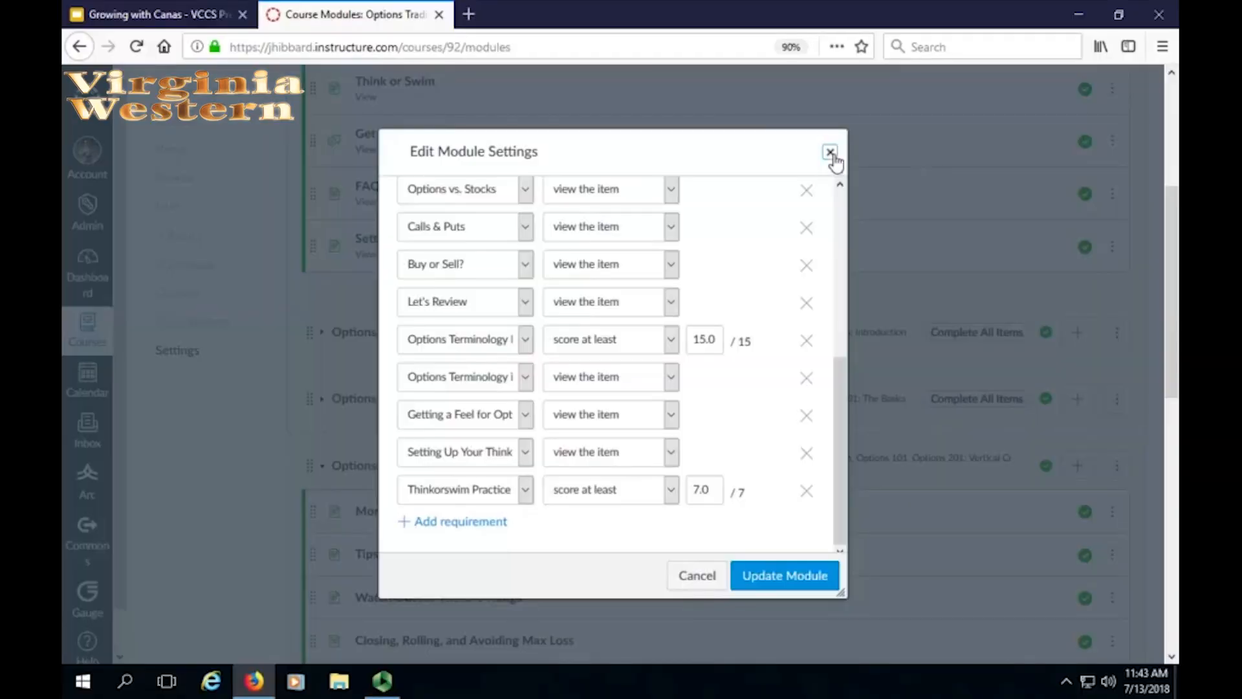
left_click(829, 156)
View the students' module progress, comparing the first two students in the list with another one further down
left_click_drag(1168, 260, 1174, 347)
scroll(1174, 325, "up", 5)
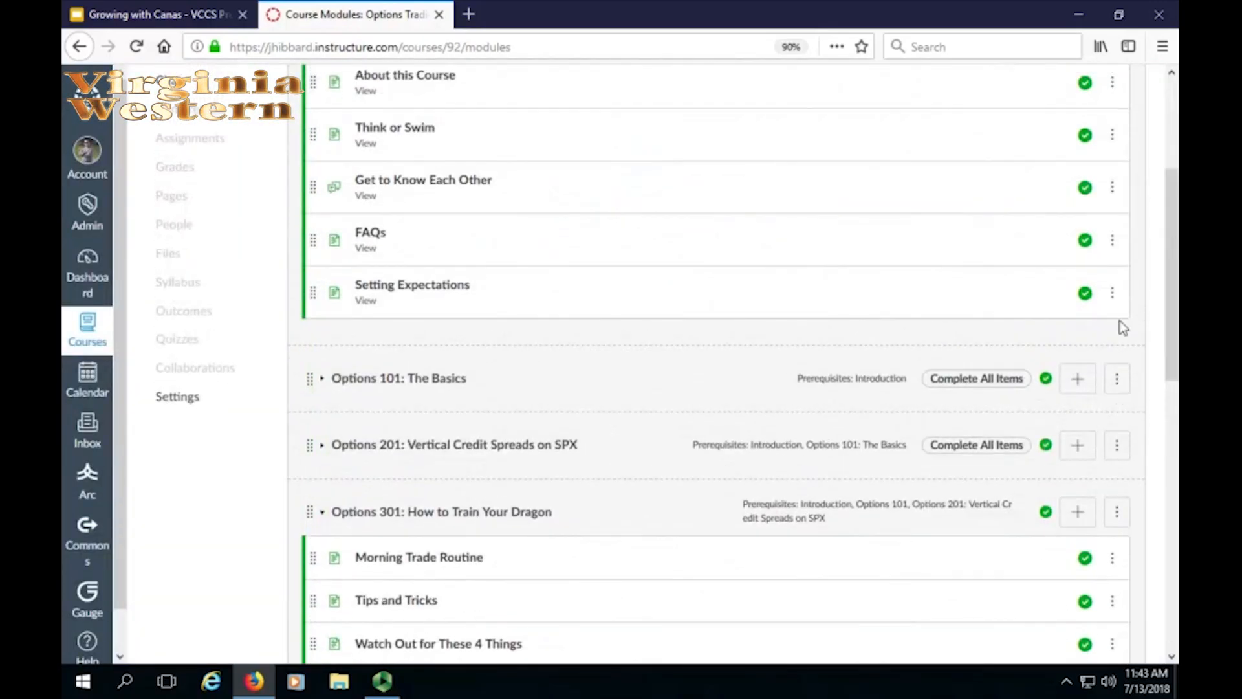
scroll(1171, 272, "up", 5)
left_click(1019, 165)
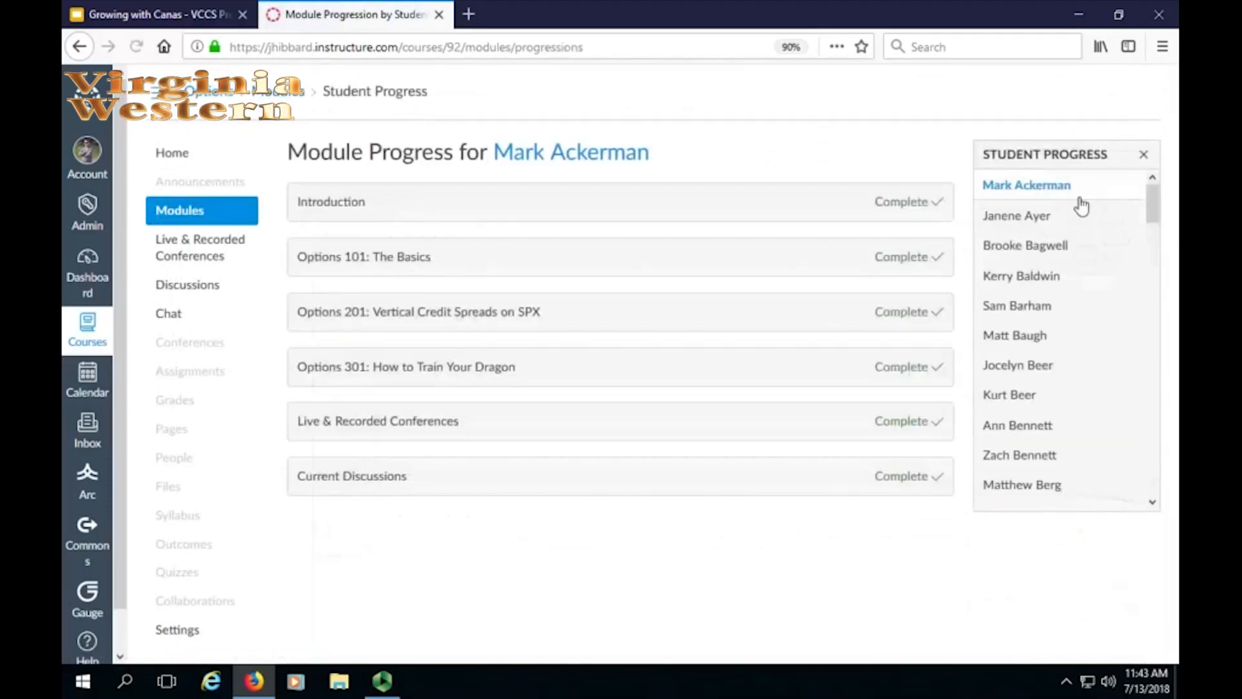
left_click(1035, 221)
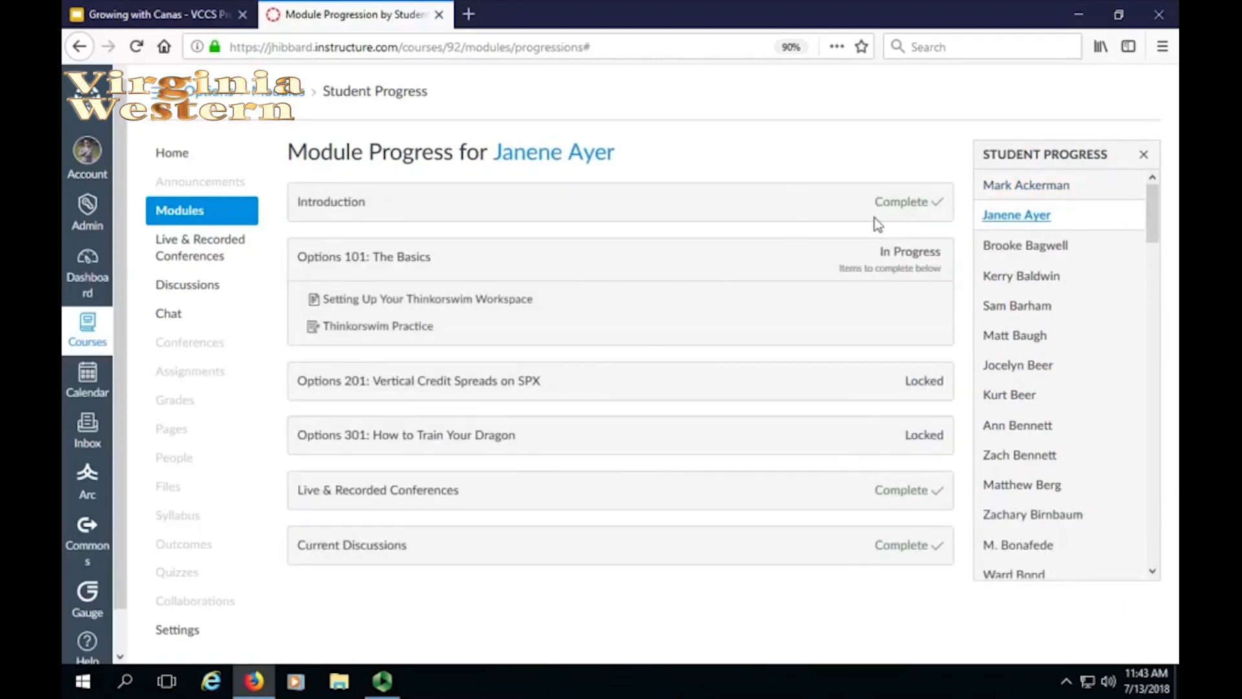
left_click(1019, 188)
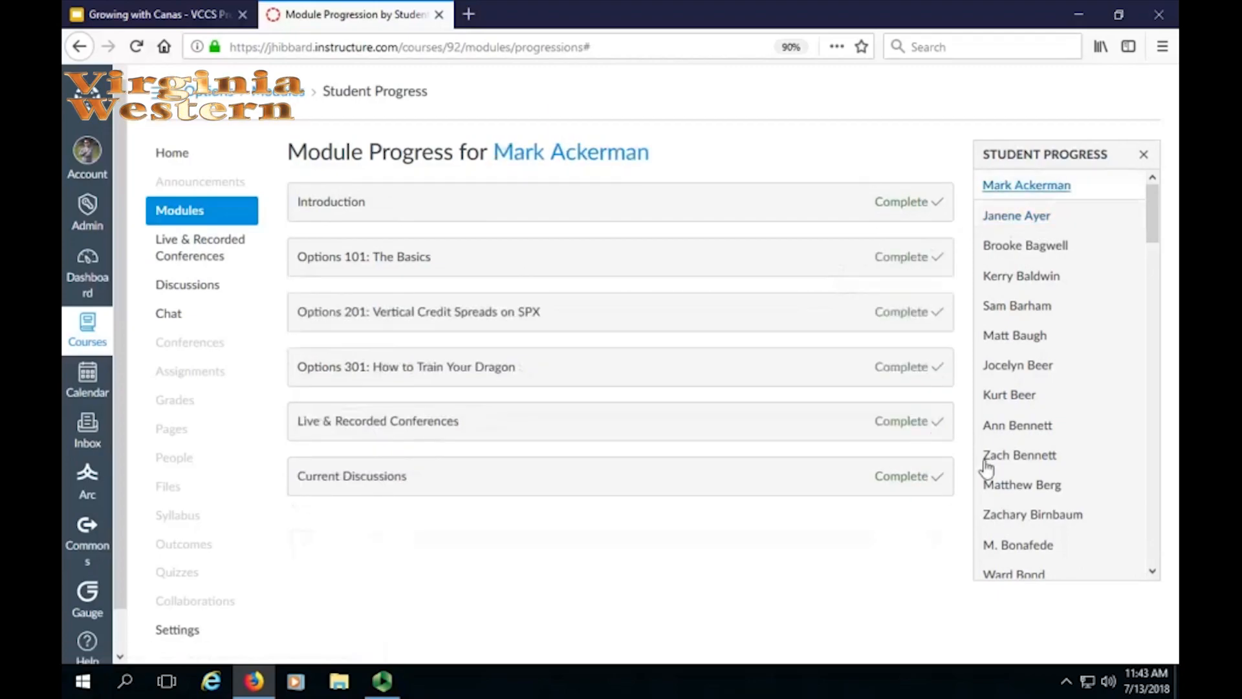
left_click(1014, 456)
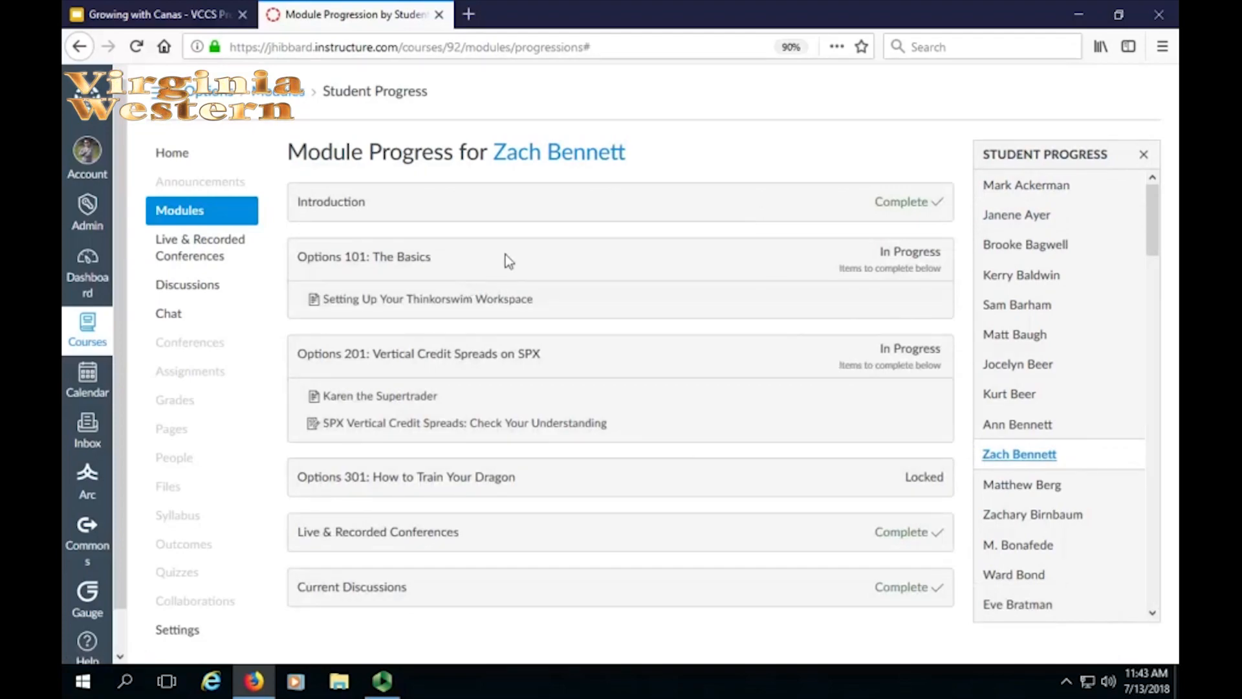
Open the course analytics from the course home page, and examine the activity, submissions and grades charts
left_click(172, 155)
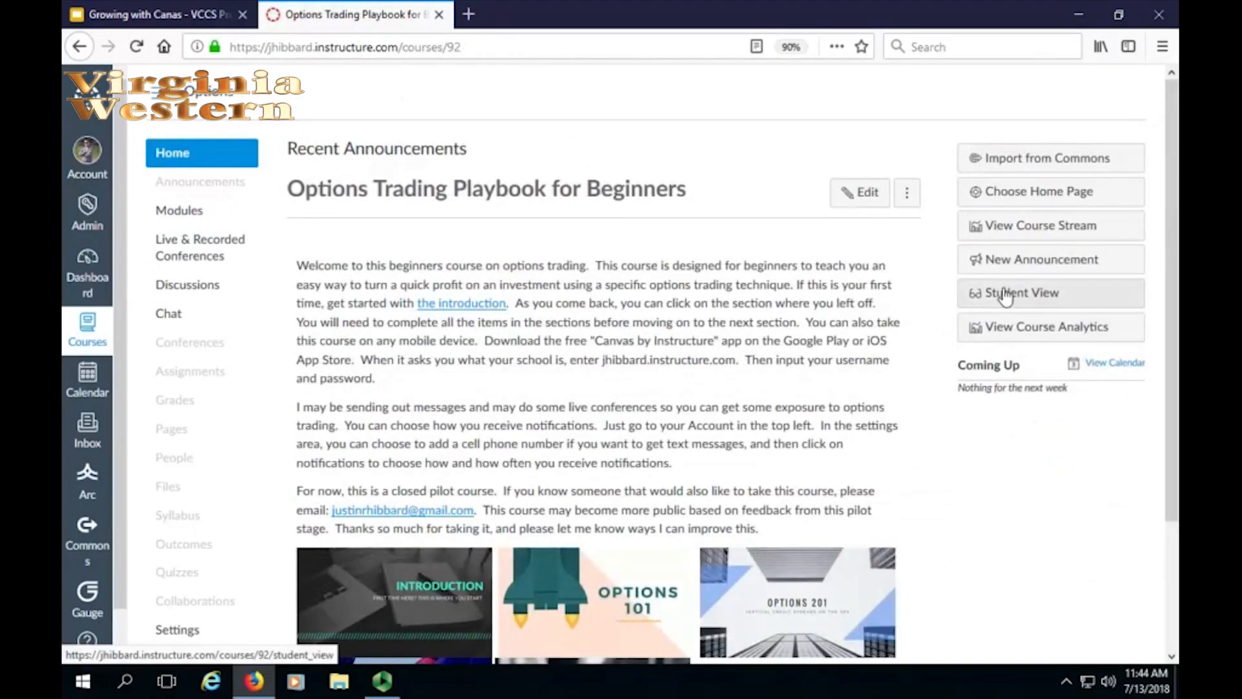
left_click(1016, 332)
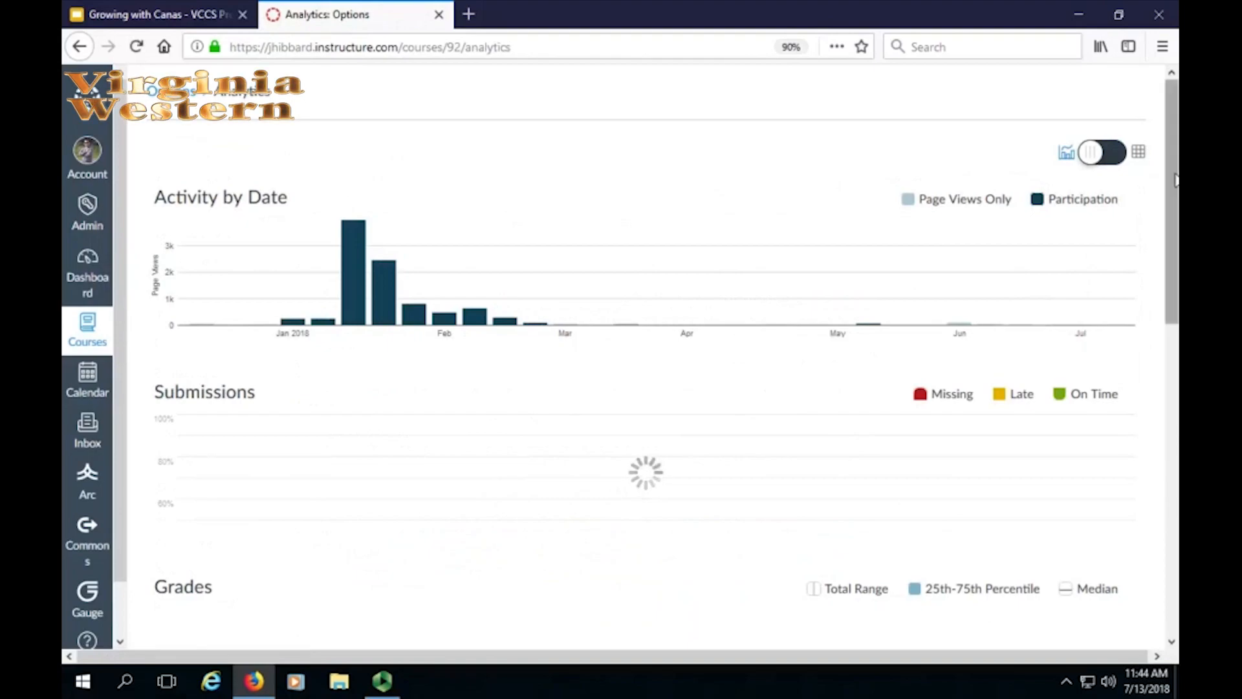
scroll(1174, 184, "down", 2)
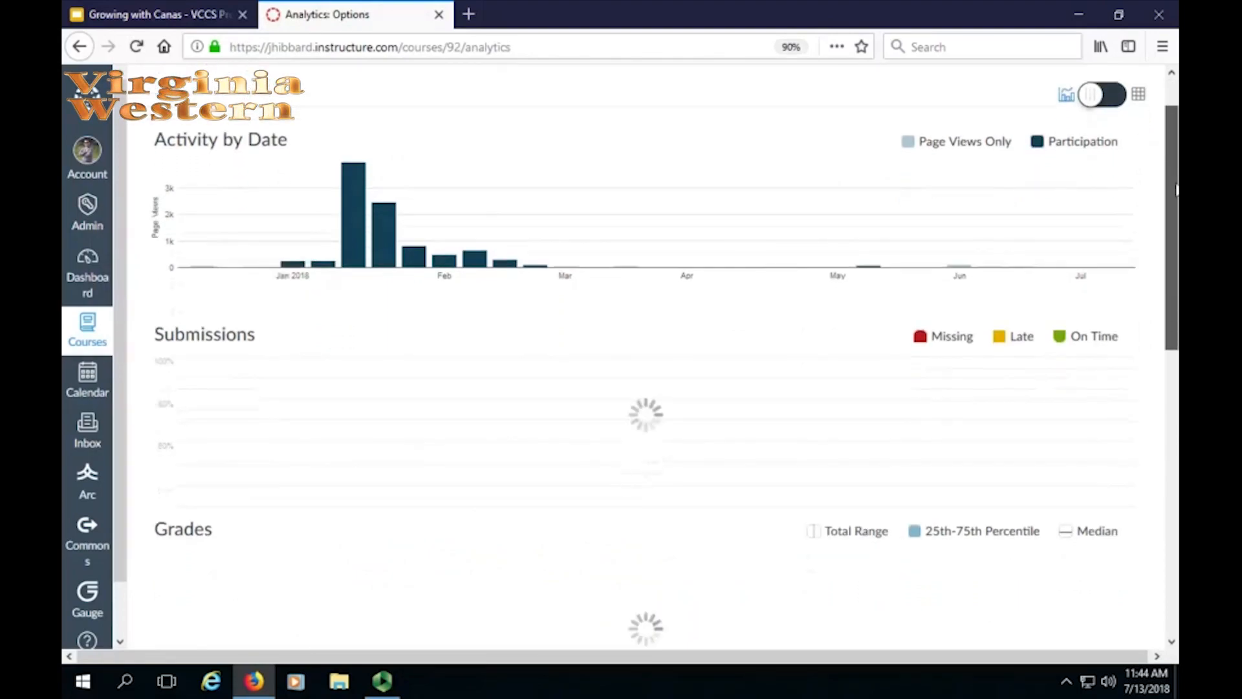
scroll(1176, 188, "down", 2)
mouse_move(372, 200)
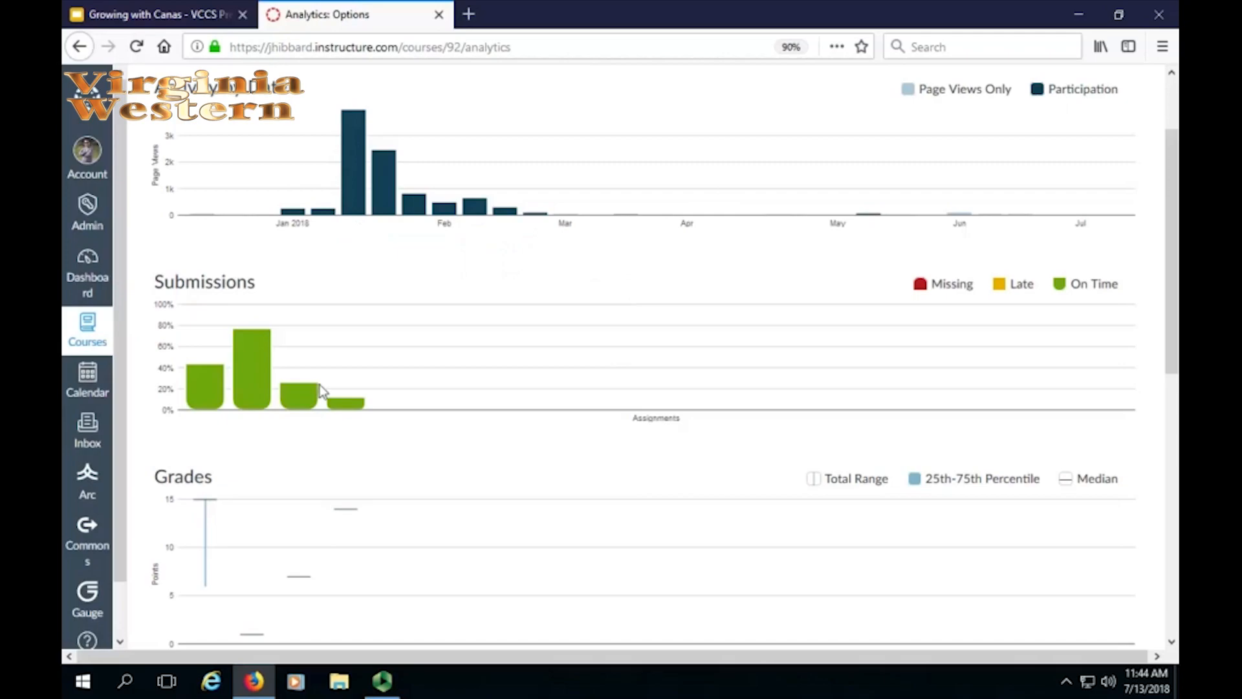
mouse_move(263, 394)
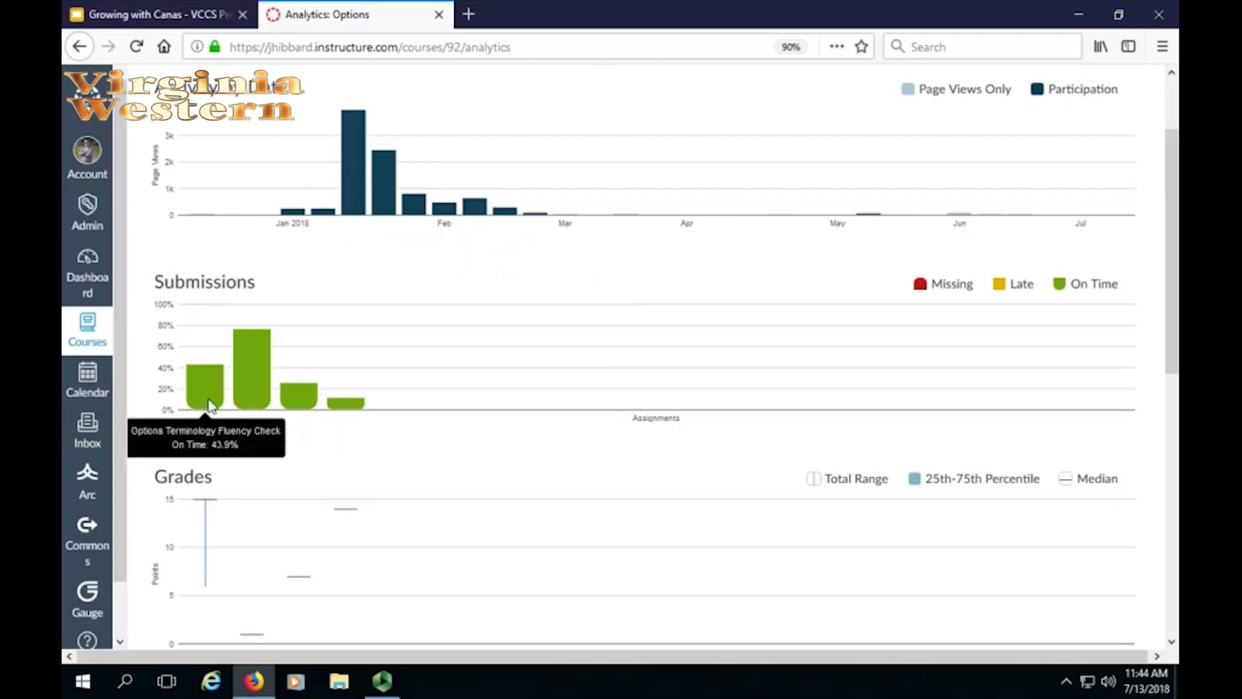
mouse_move(320, 396)
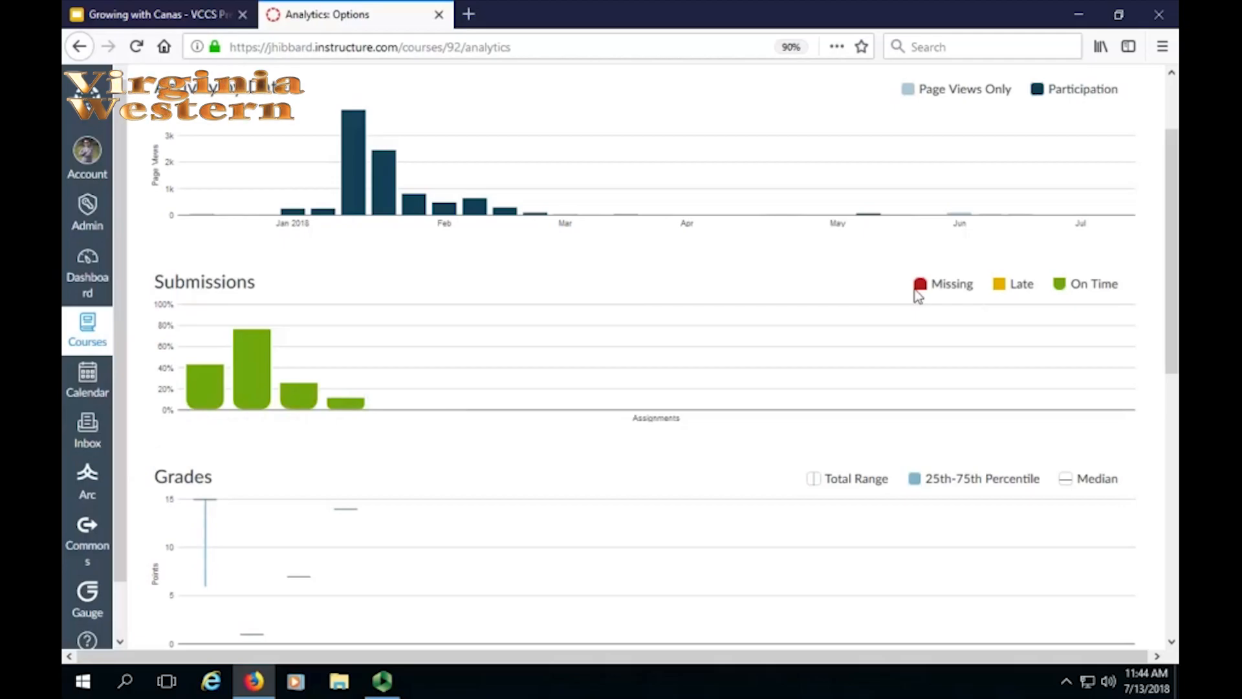
scroll(925, 294, "down", 4)
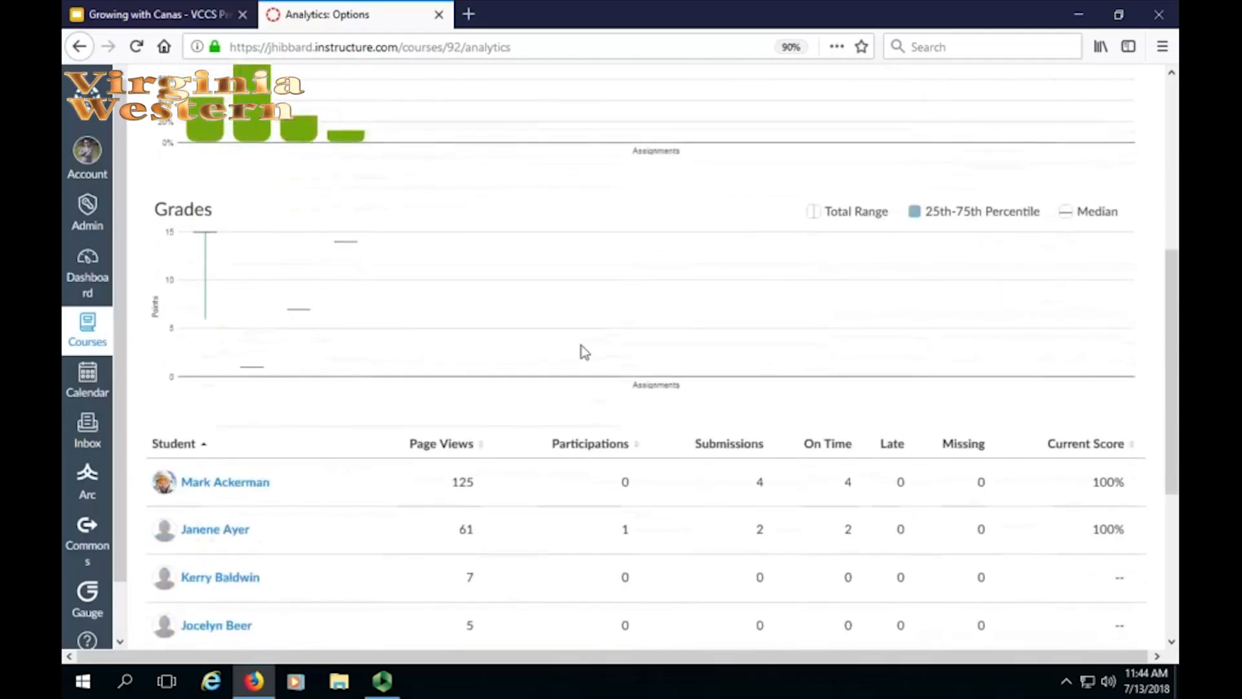
mouse_move(344, 243)
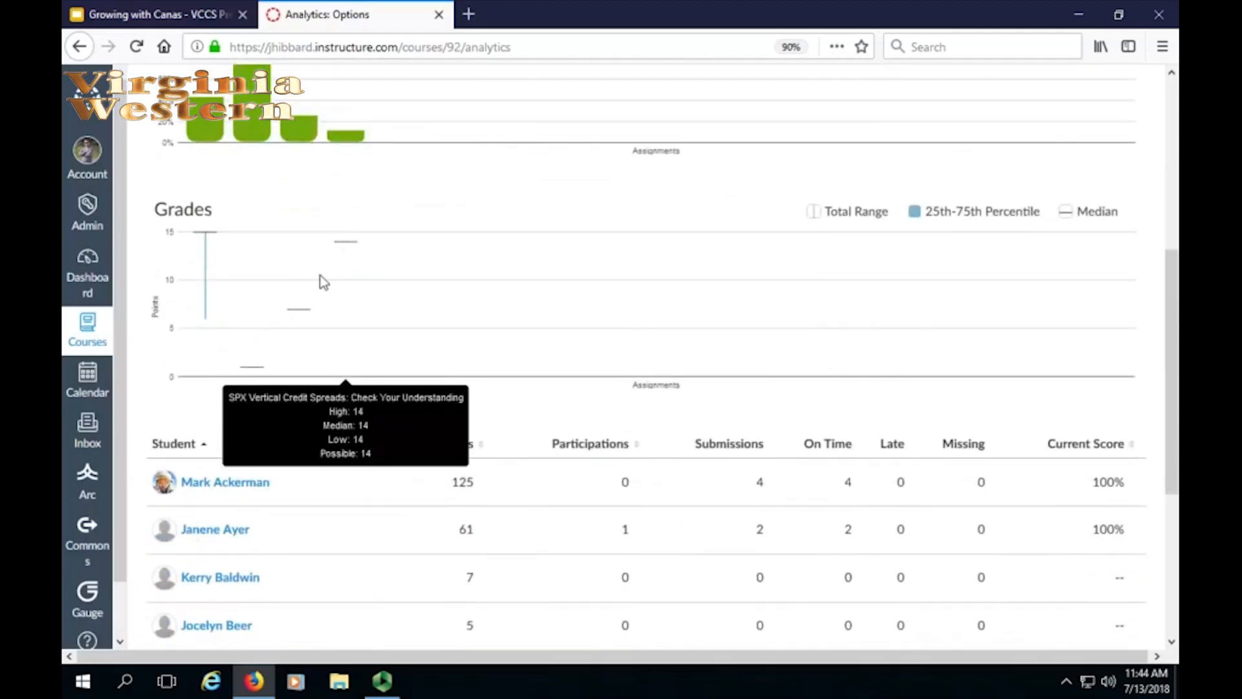
Examine the per-student table in the course analytics, comparing page views, participations, submissions and current scores
scroll(427, 318, "down", 4)
scroll(446, 317, "down", 5)
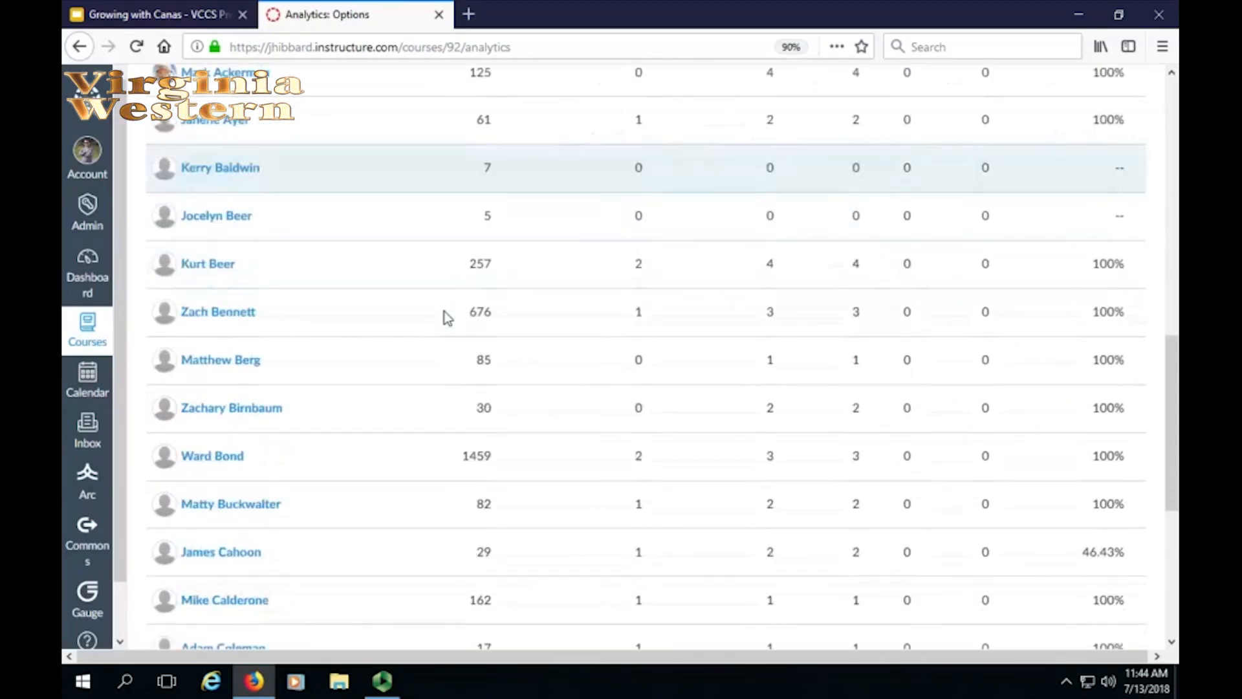
scroll(446, 317, "down", 5)
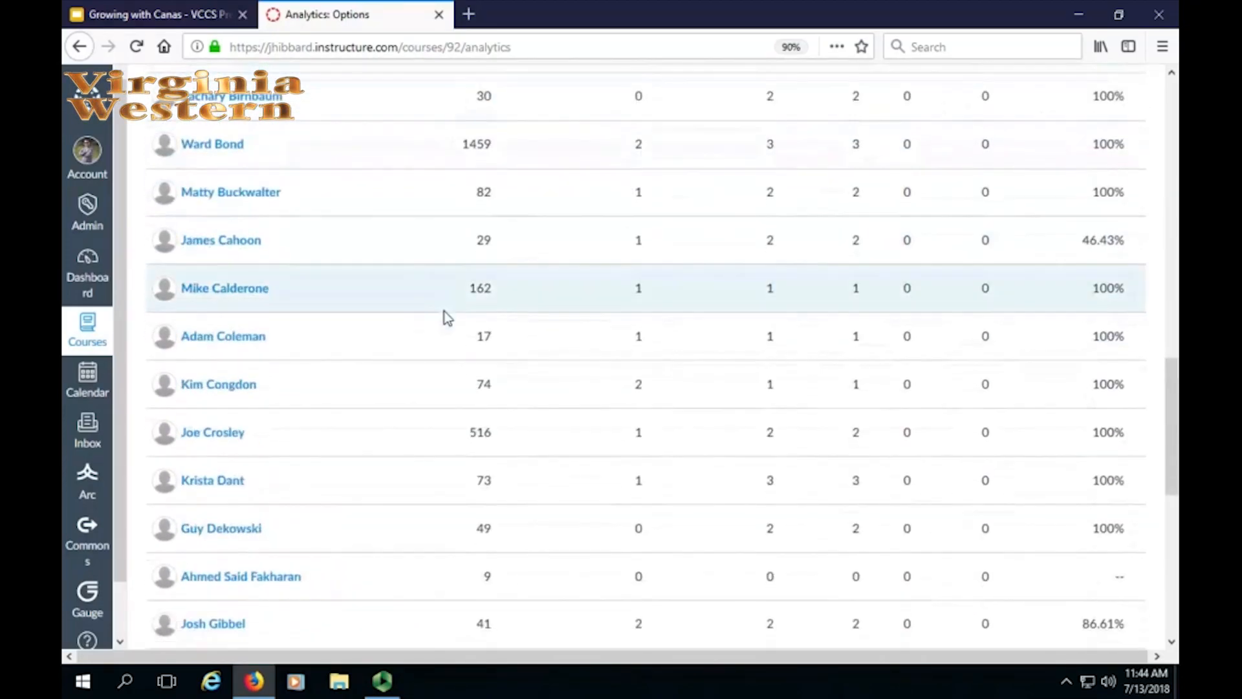
scroll(447, 317, "down", 3)
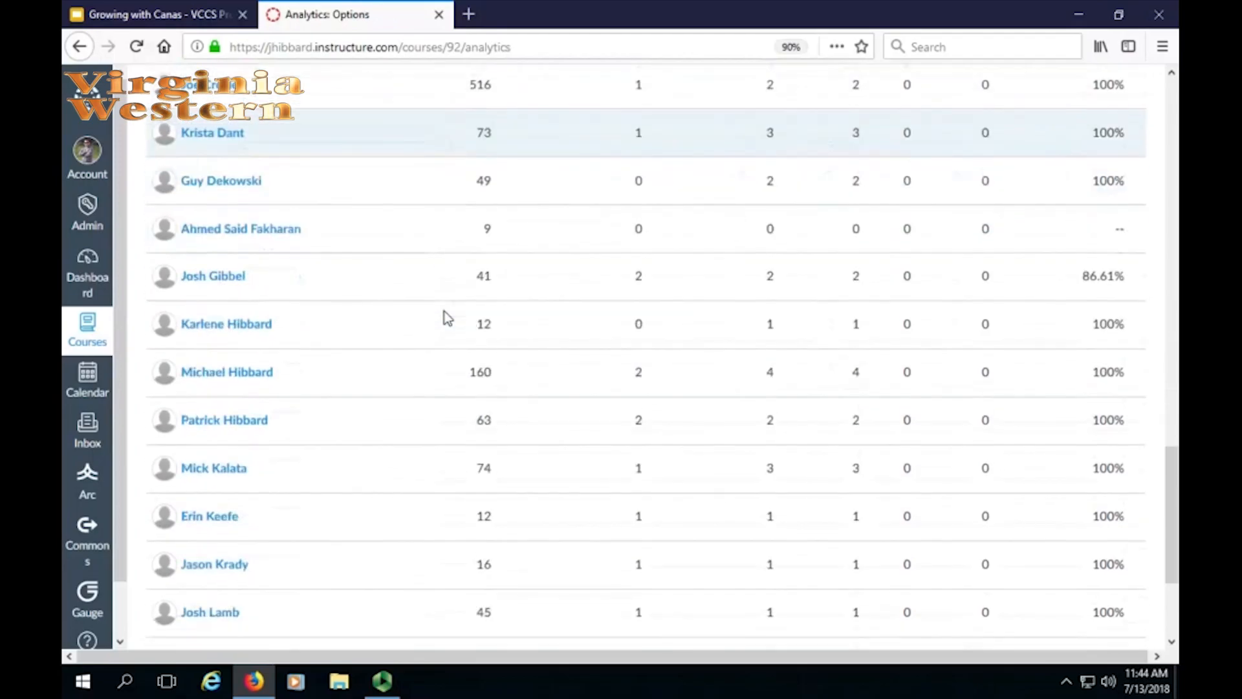
scroll(447, 317, "up", 5)
scroll(446, 312, "up", 2)
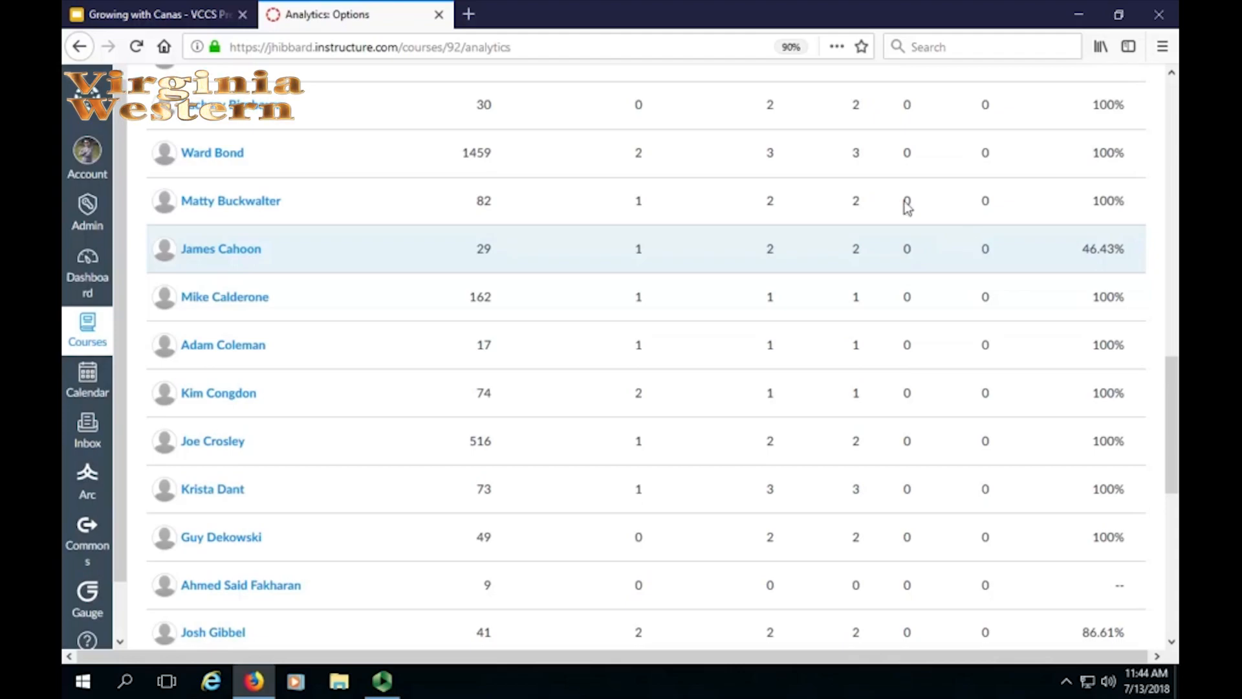
Open the individual analytics of the student with the 46.43% score, and examine the communication, submissions and grades charts
left_click(243, 261)
scroll(671, 278, "down", 3)
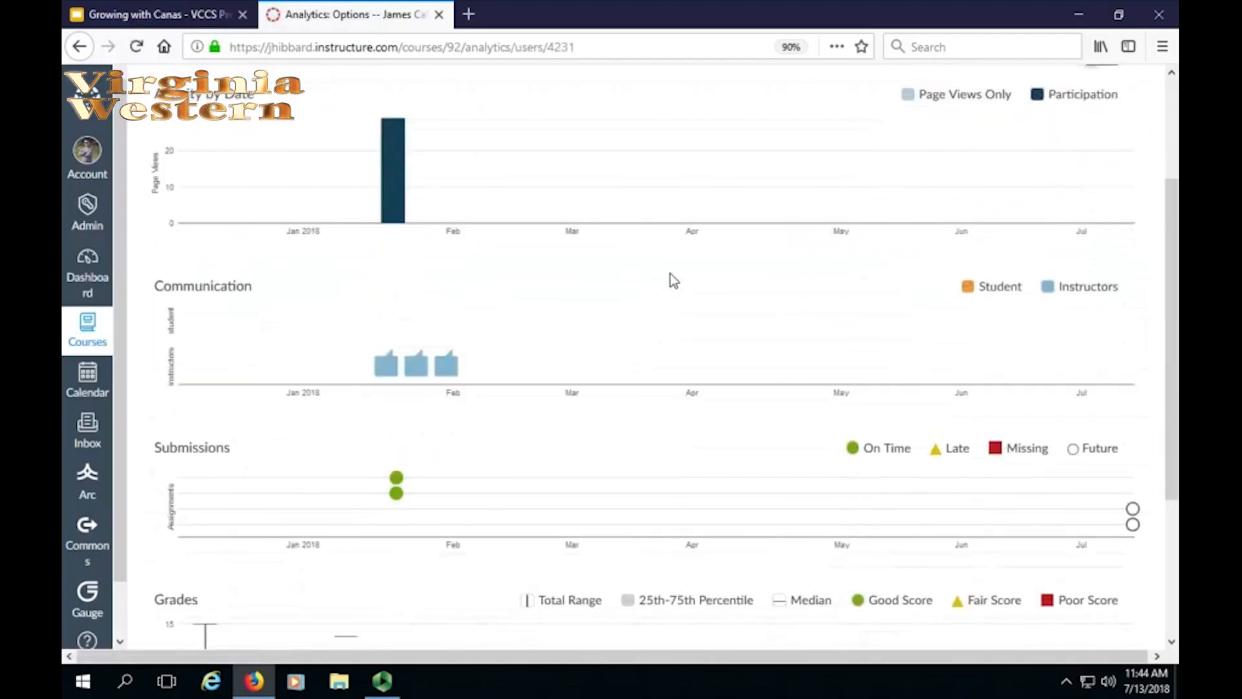
scroll(670, 274, "down", 5)
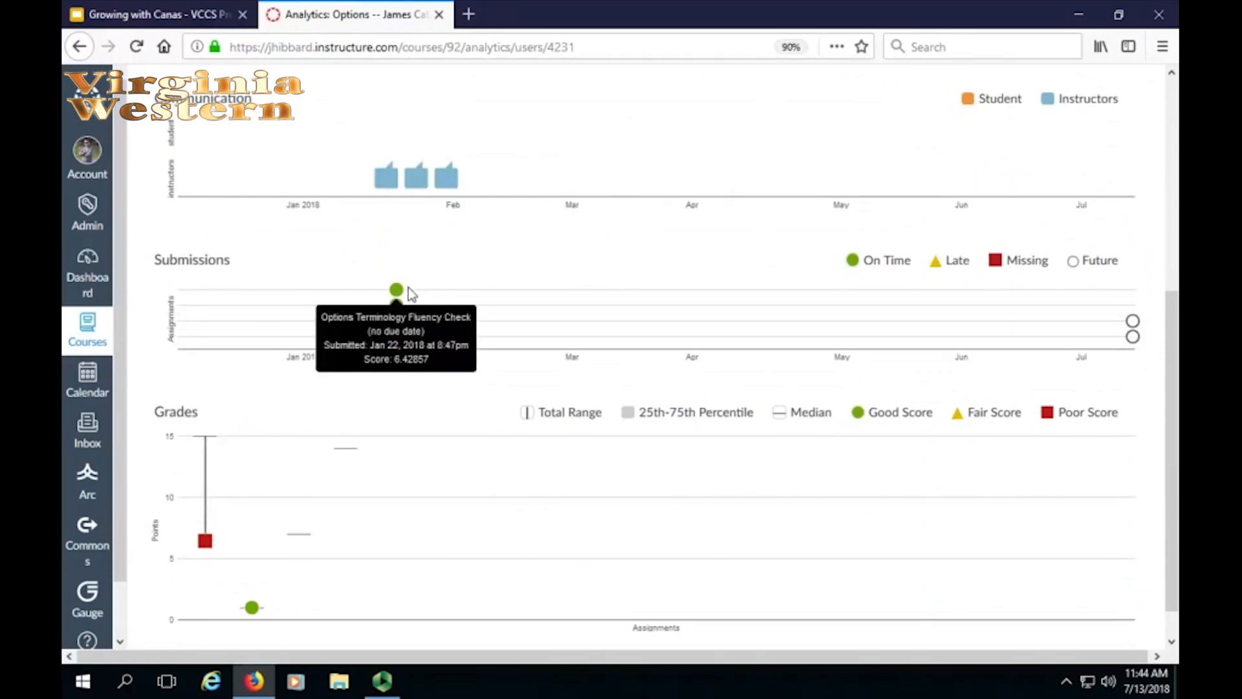
scroll(226, 475, "down", 1)
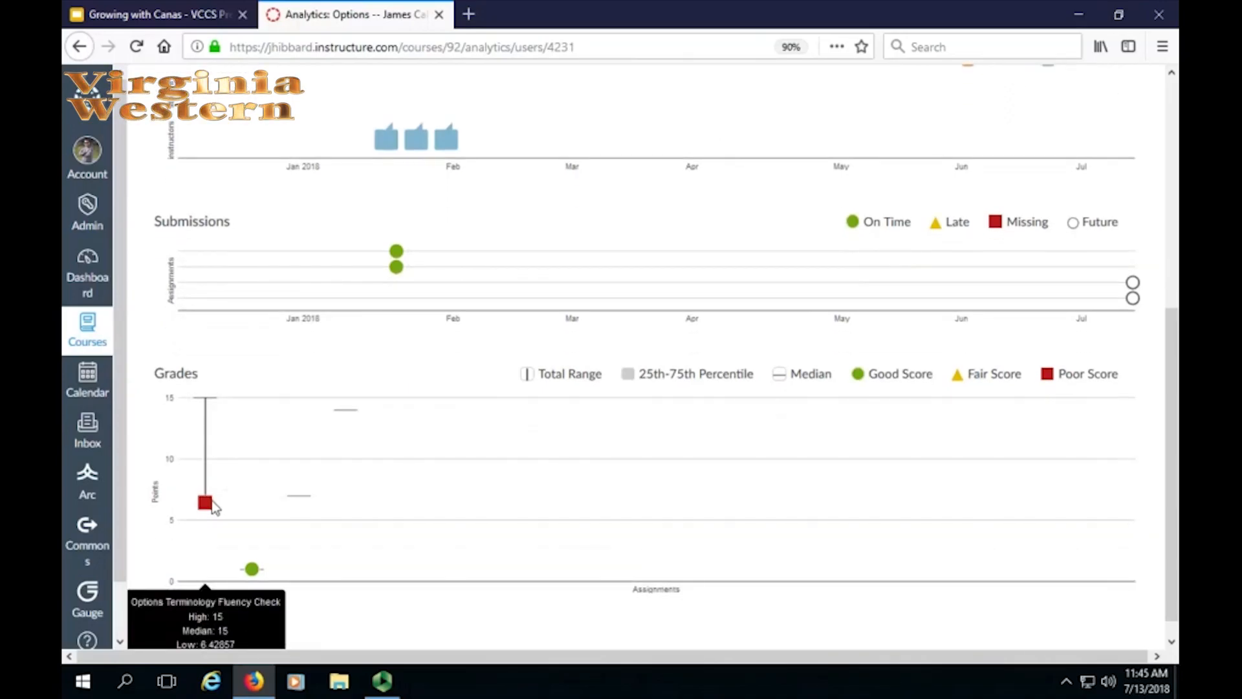
scroll(302, 480, "down", 1)
scroll(304, 479, "up", 10)
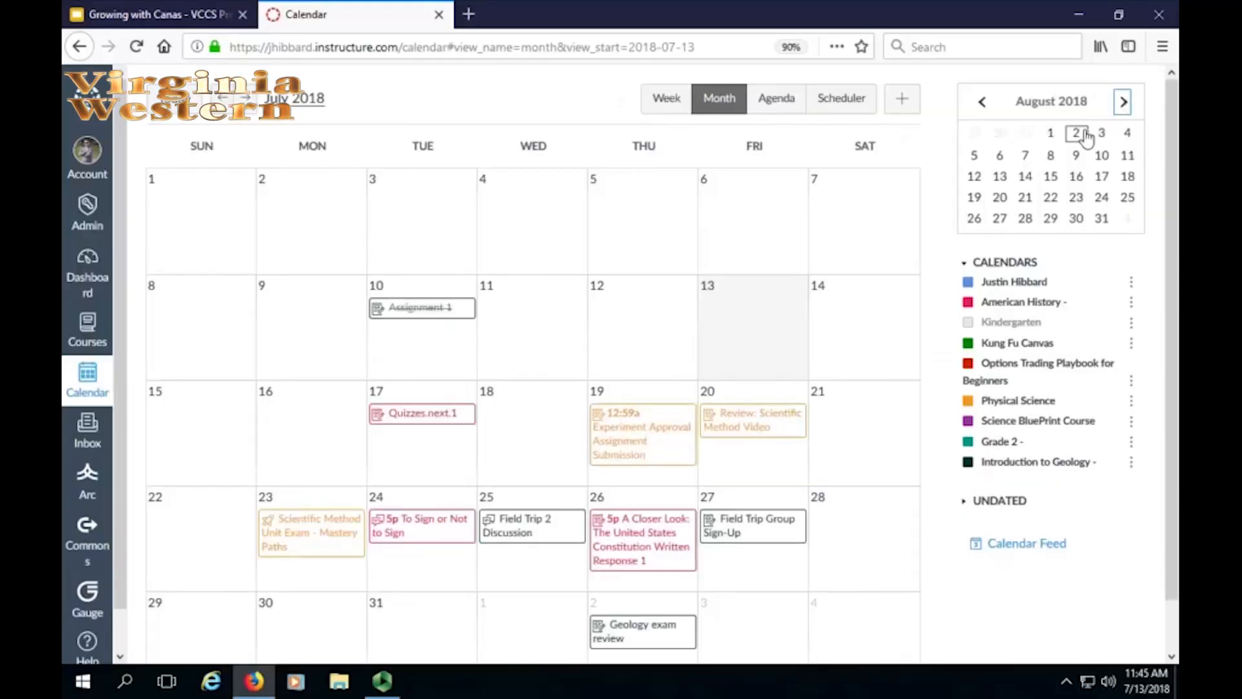
Show August 2018 in the calendar, and move the Geology exam review from August 2 to August 3
left_click(1078, 134)
left_click_drag(632, 210, 775, 218)
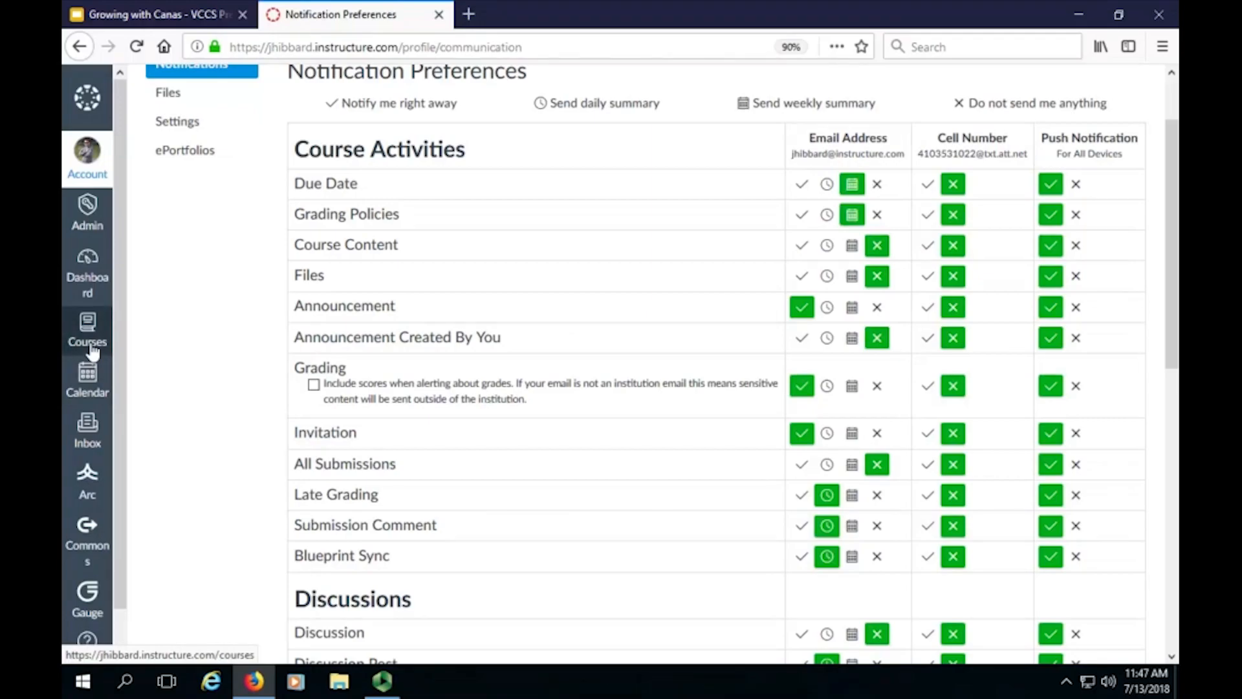
Open the modules of the Options Trading Playbook for Beginners course, and view the management options of the Introduction module
left_click(89, 343)
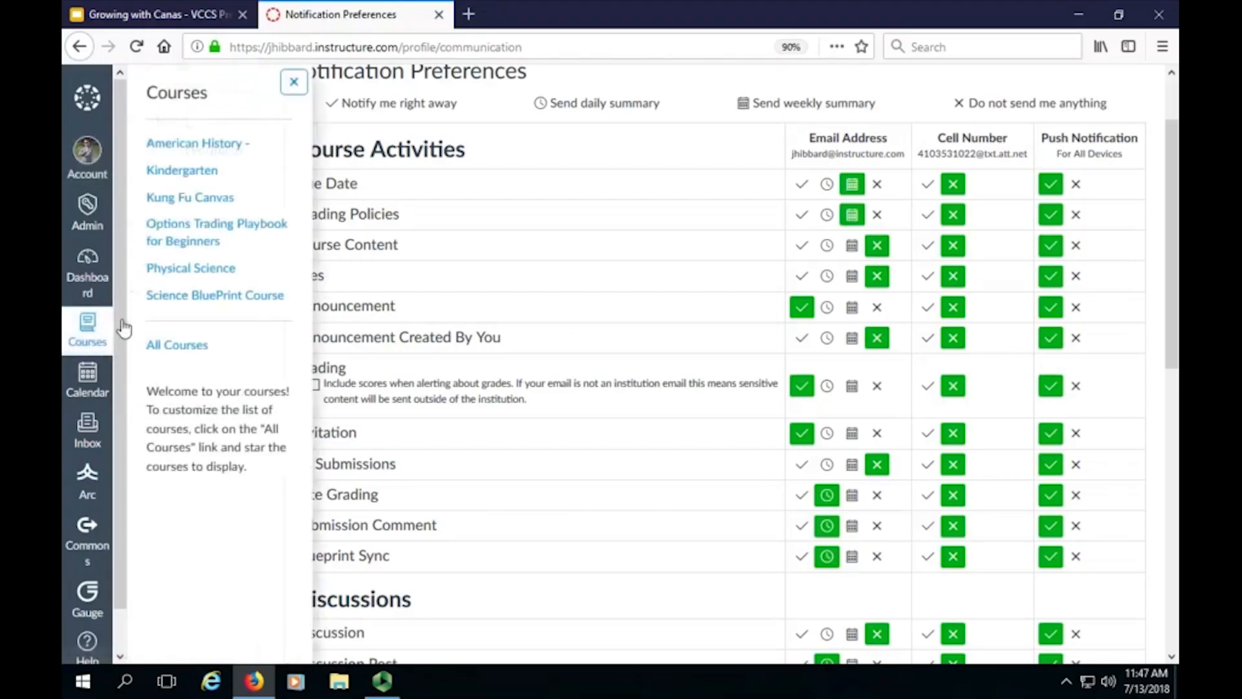
left_click(187, 239)
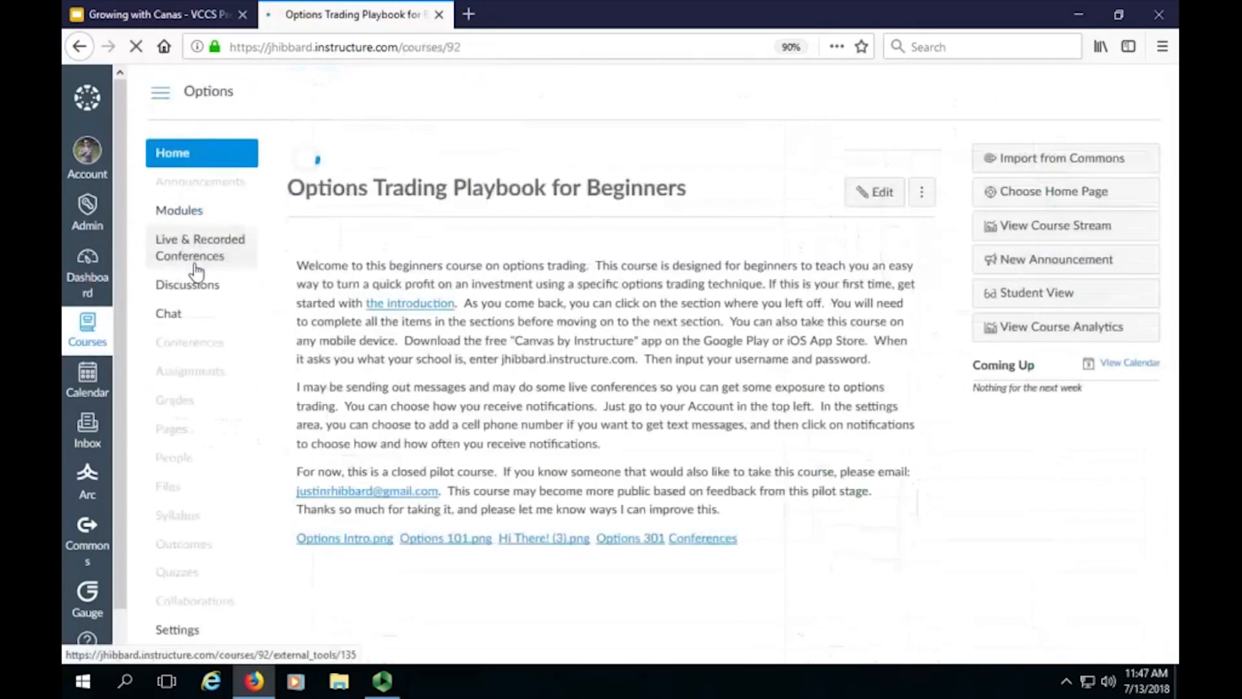
left_click(174, 210)
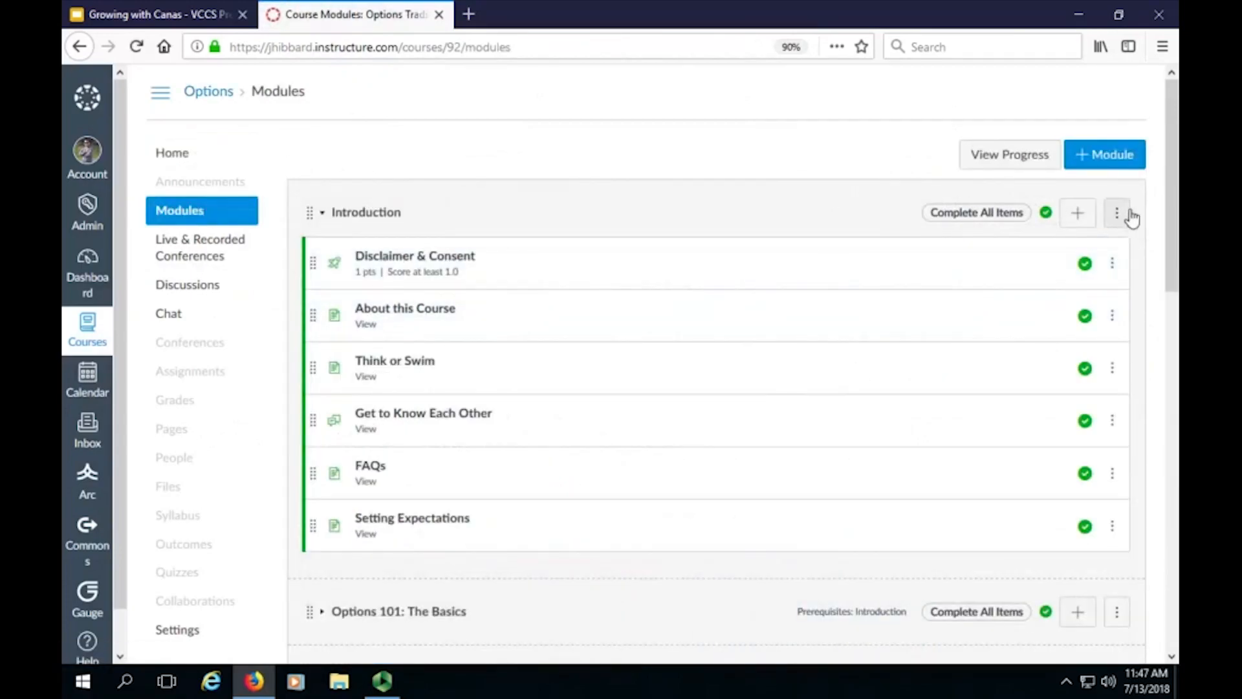
left_click(1118, 214)
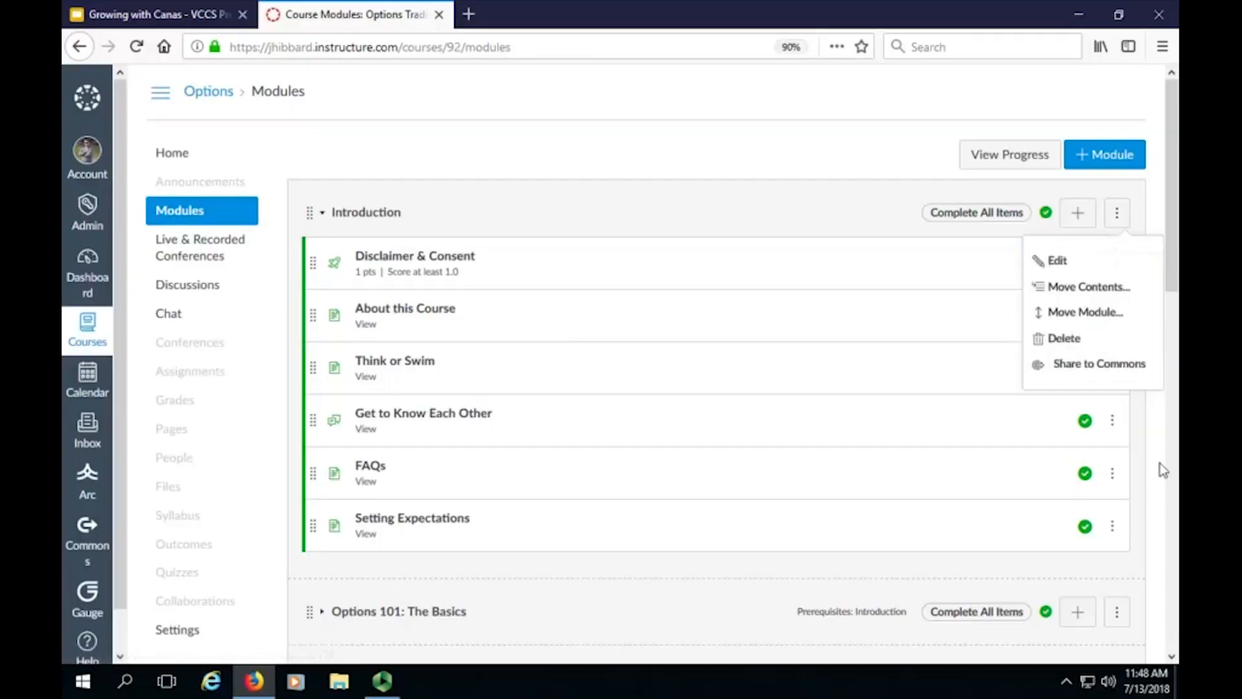
left_click(1153, 461)
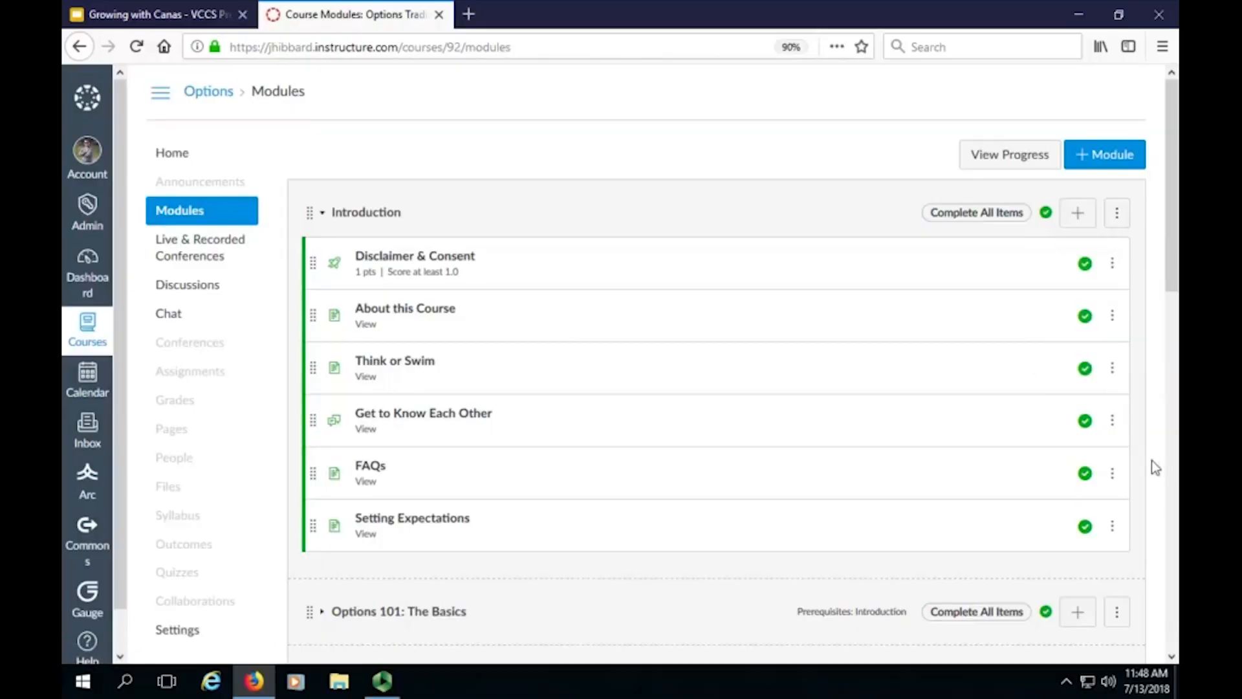
Review the Options 101: The Basics module settings, view the completion choices for the 15-point requirement, and close without updating
scroll(1149, 462, "down", 4)
left_click(1119, 346)
left_click(1058, 393)
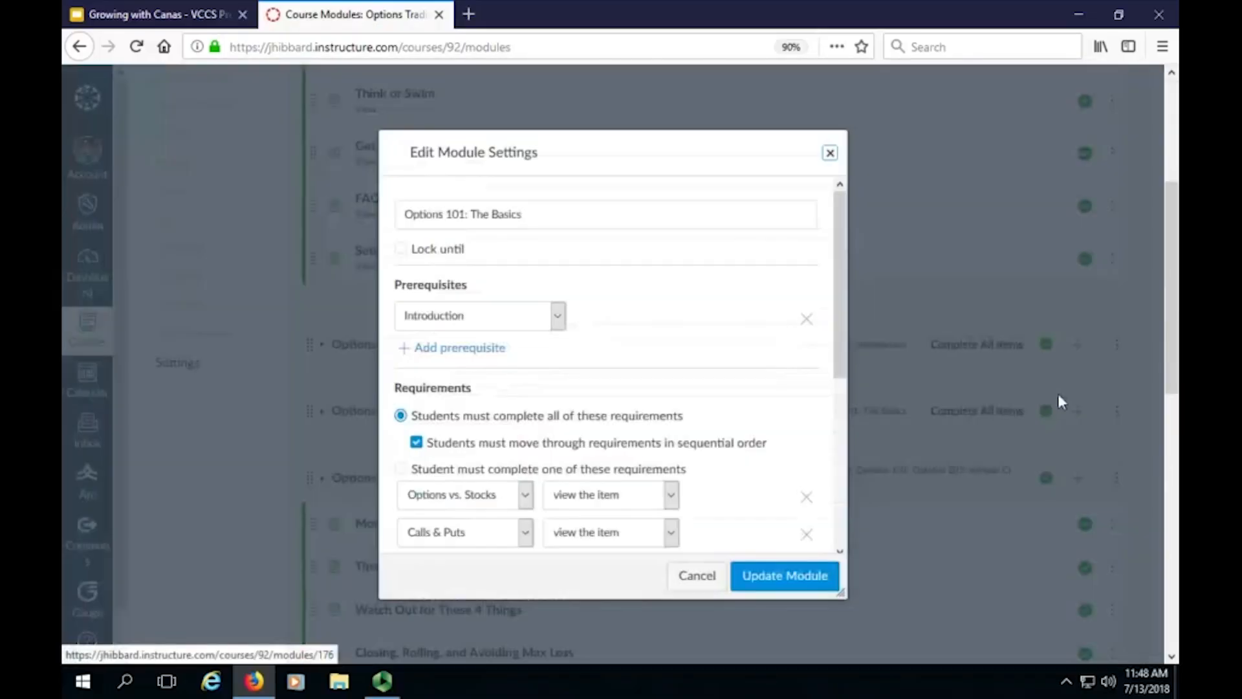
left_click_drag(833, 301, 851, 466)
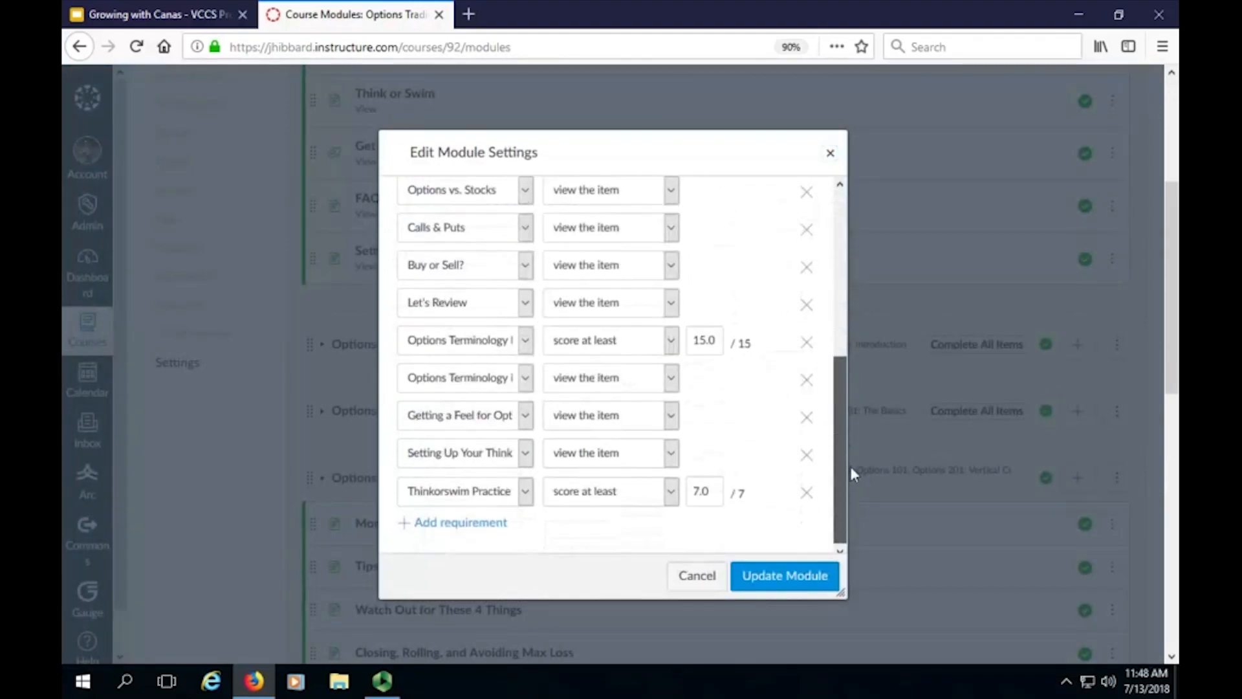
left_click(671, 341)
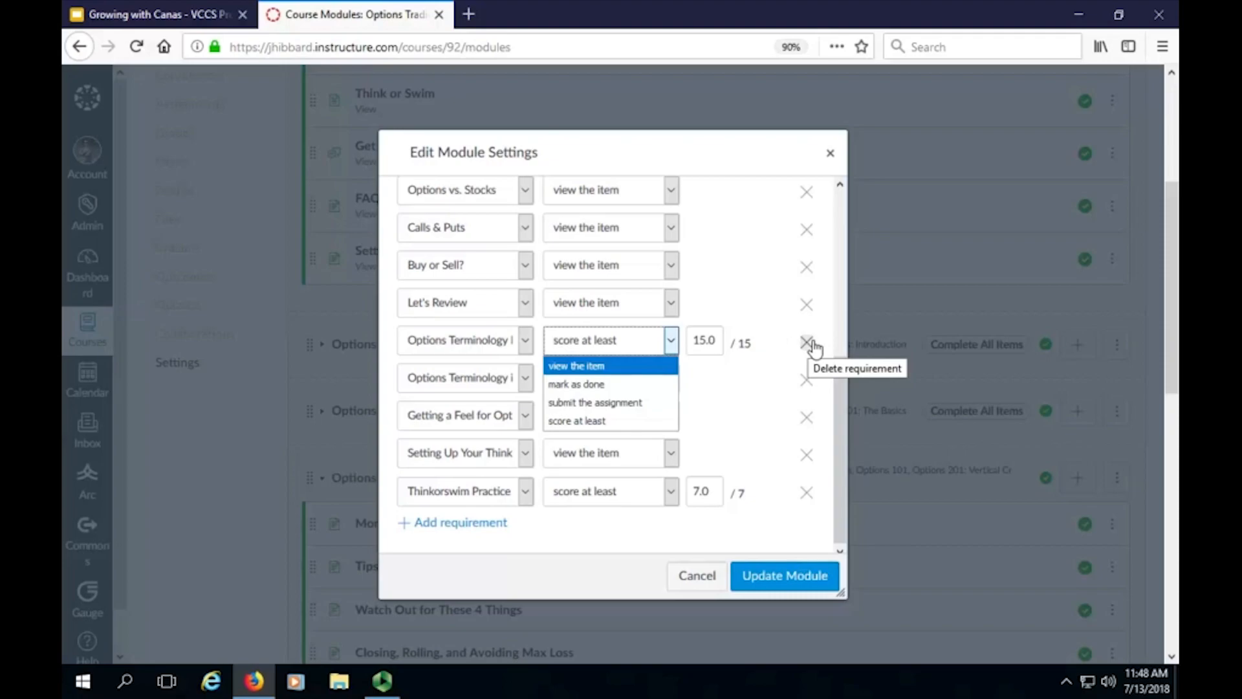
left_click(831, 154)
Open the Options Terminology Fluency Check quiz from the course's assignments
scroll(266, 220, "down", 4)
scroll(269, 211, "up", 5)
scroll(234, 187, "up", 3)
left_click(197, 374)
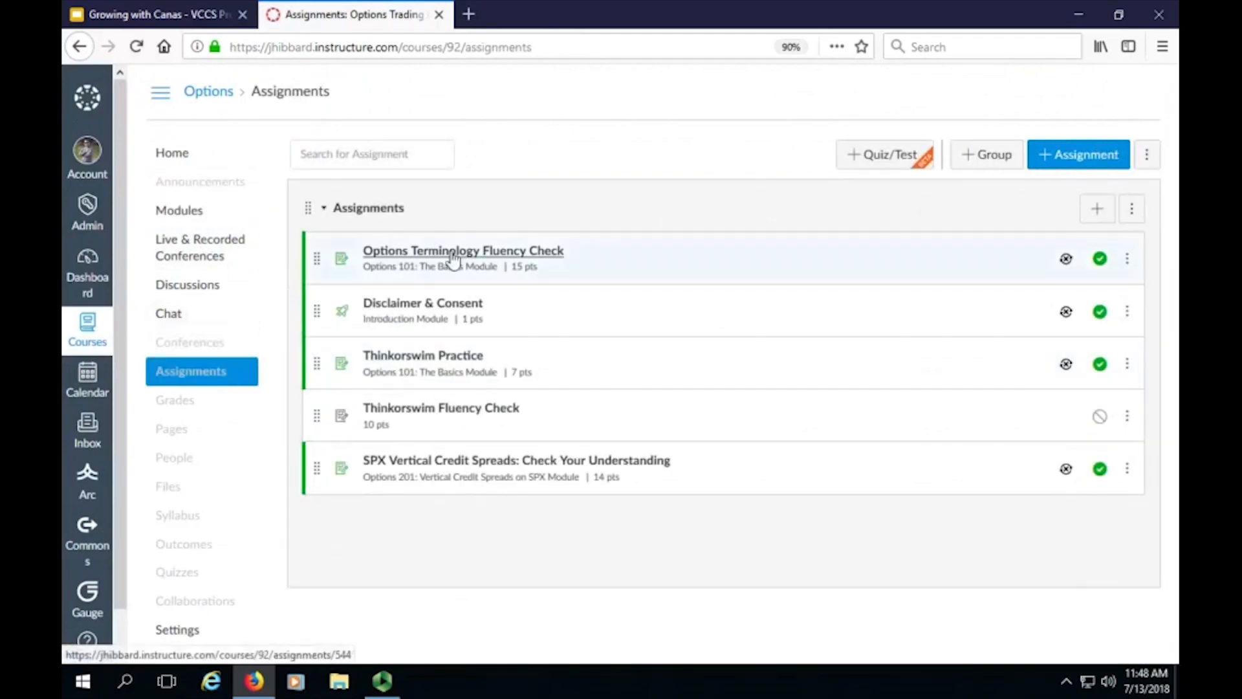
left_click_drag(457, 253, 461, 257)
left_click(549, 260)
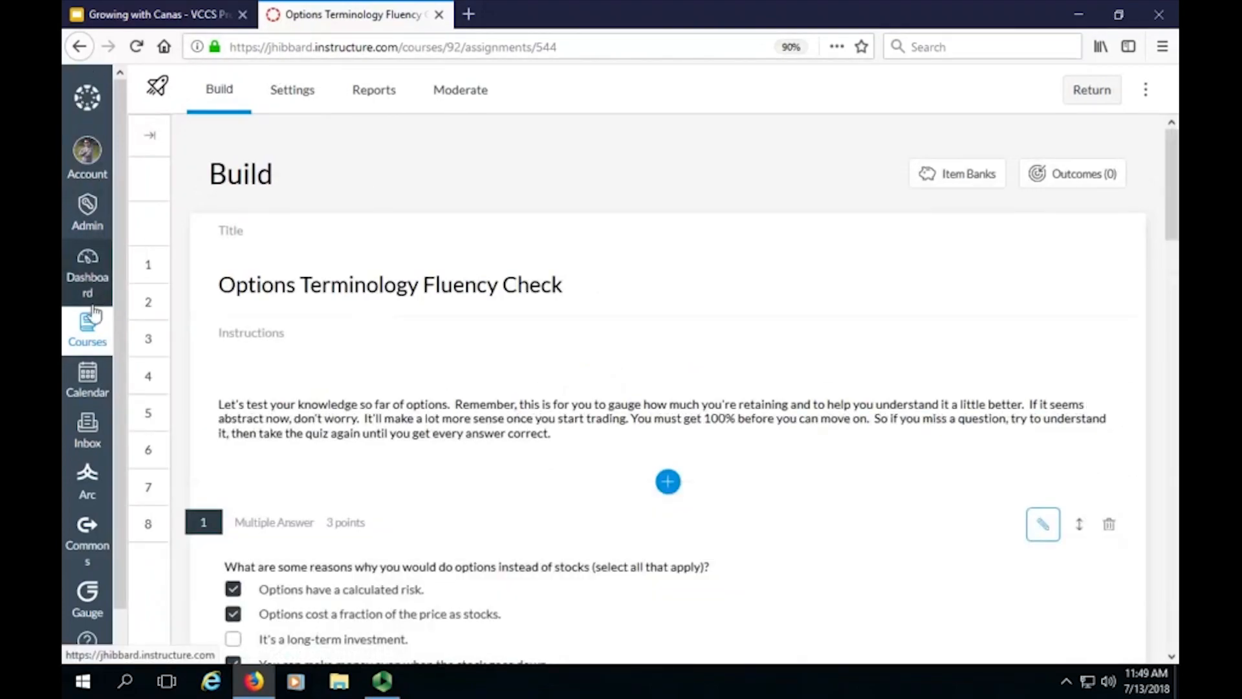
Switch to the Physical Science course, and open the Unit 1: Scientific Investigation Submission assignment for editing
left_click(84, 327)
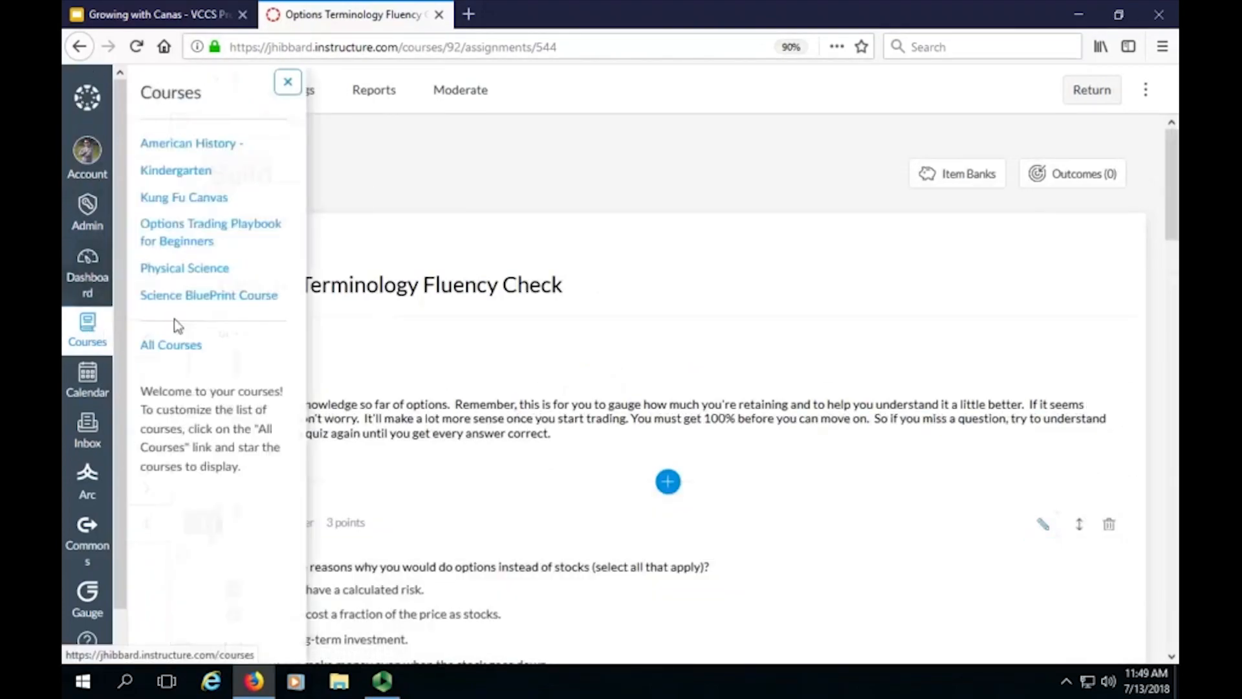
left_click(213, 277)
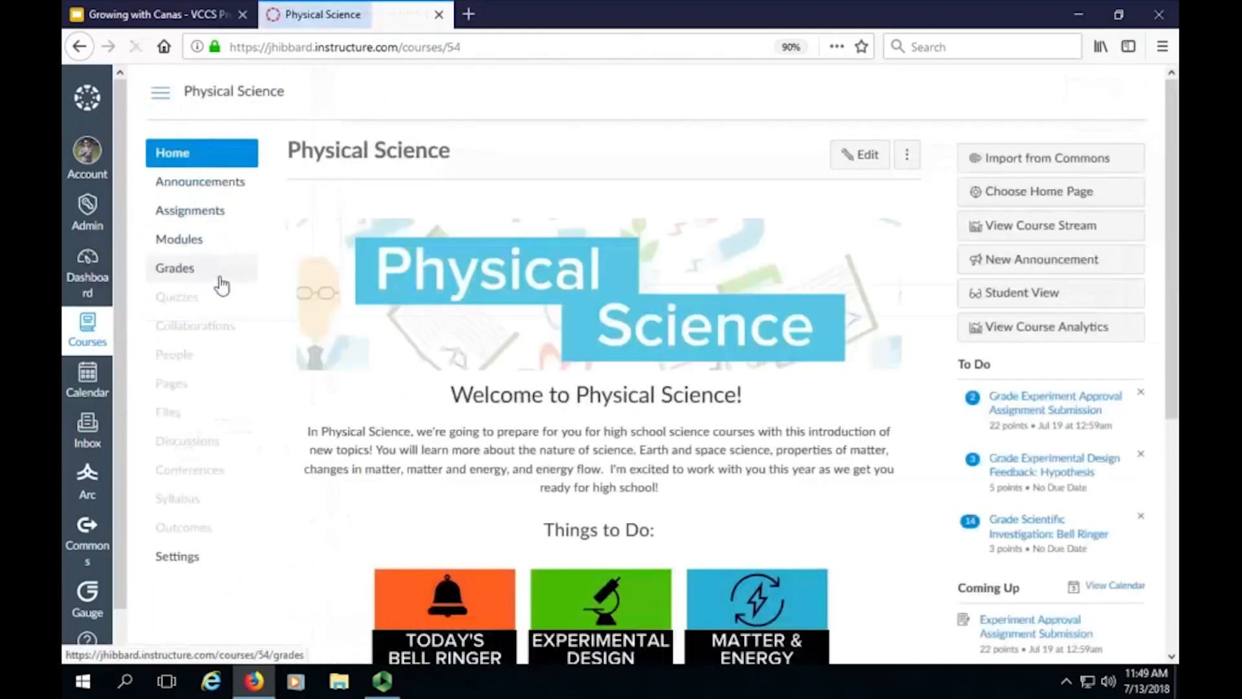
left_click(192, 213)
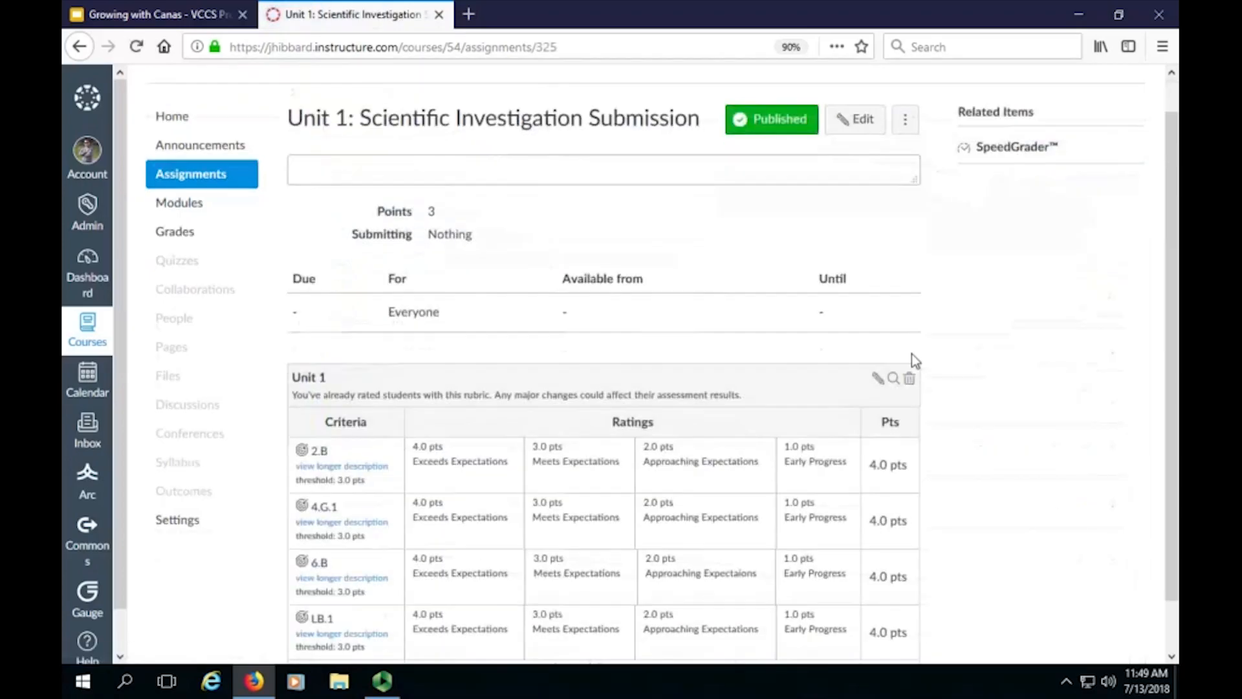
left_click(861, 157)
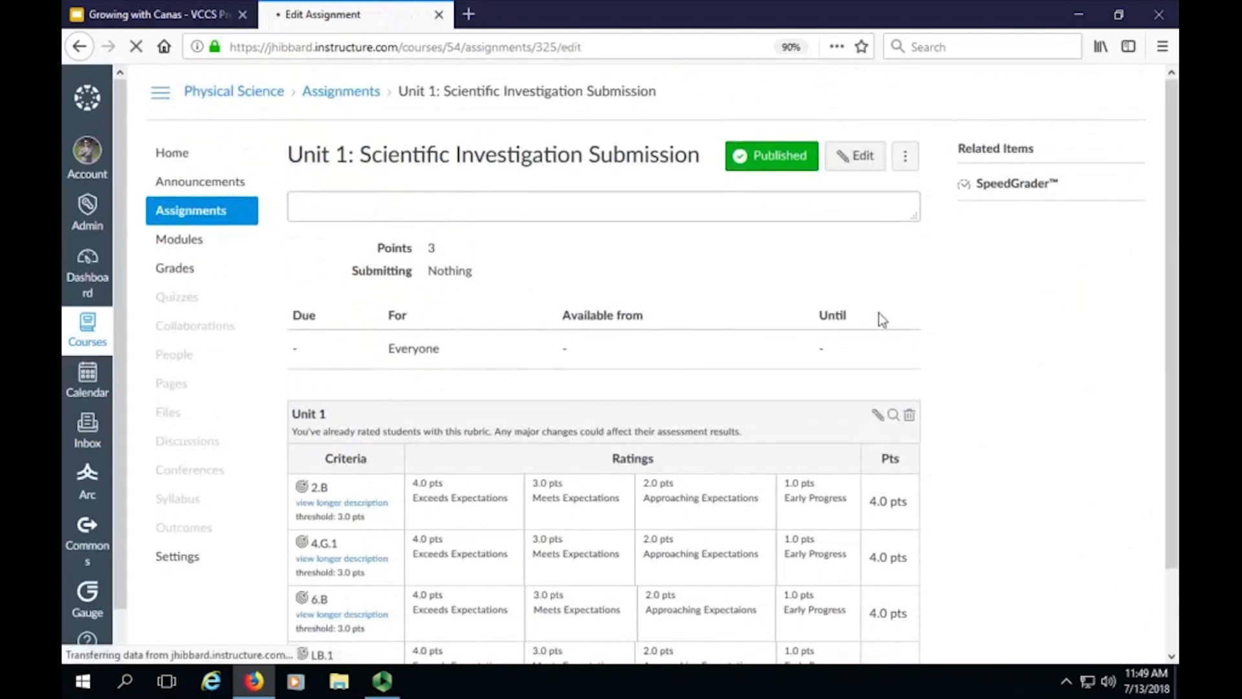
Set the assignment's due date for Everyone to Jul 13 11:59pm
scroll(885, 313, "down", 3)
scroll(886, 317, "down", 10)
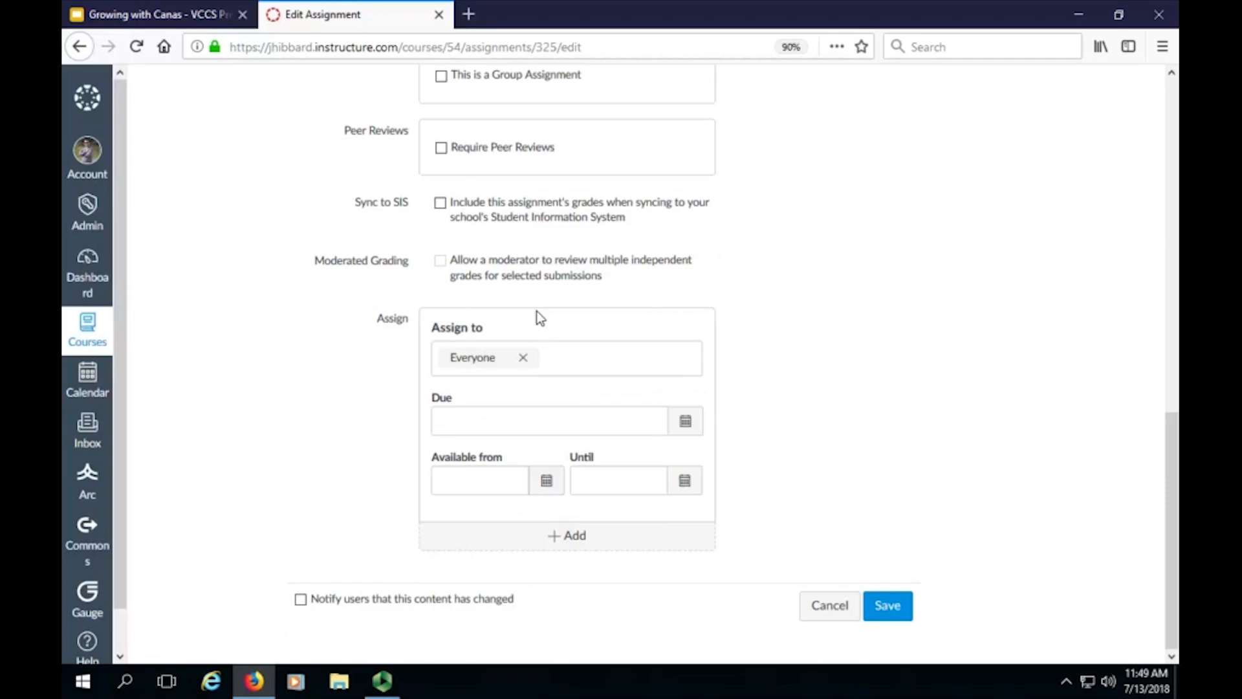
left_click(701, 422)
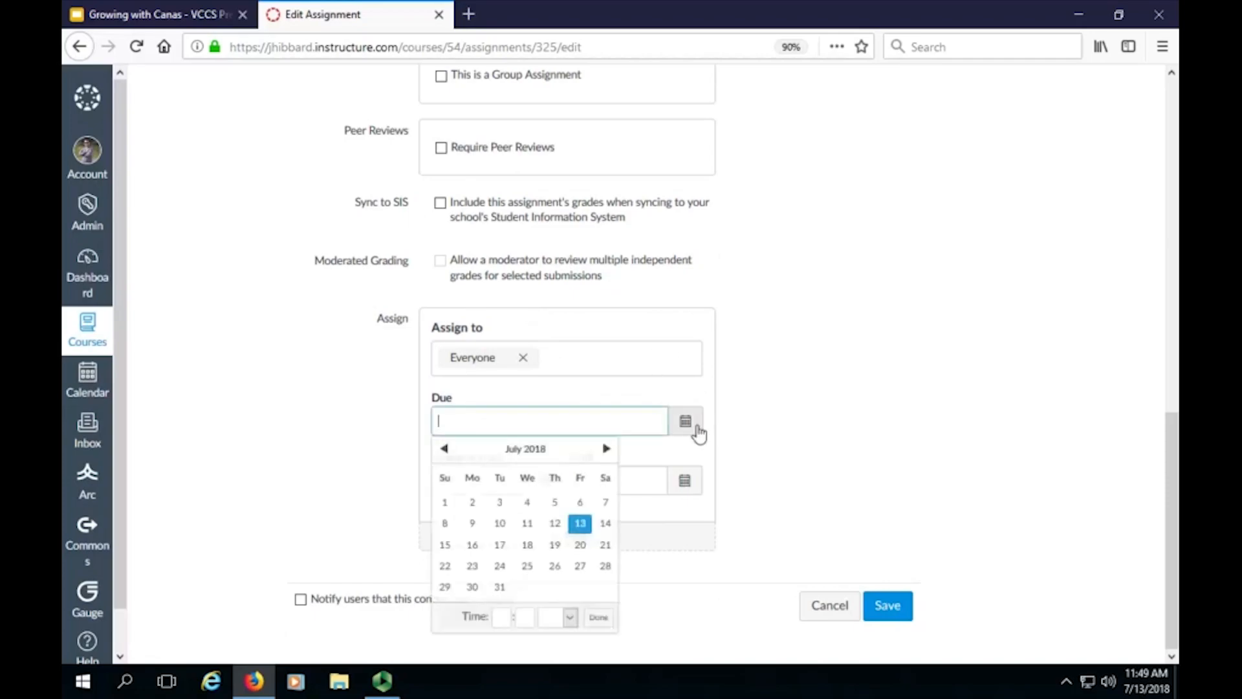
left_click(589, 530)
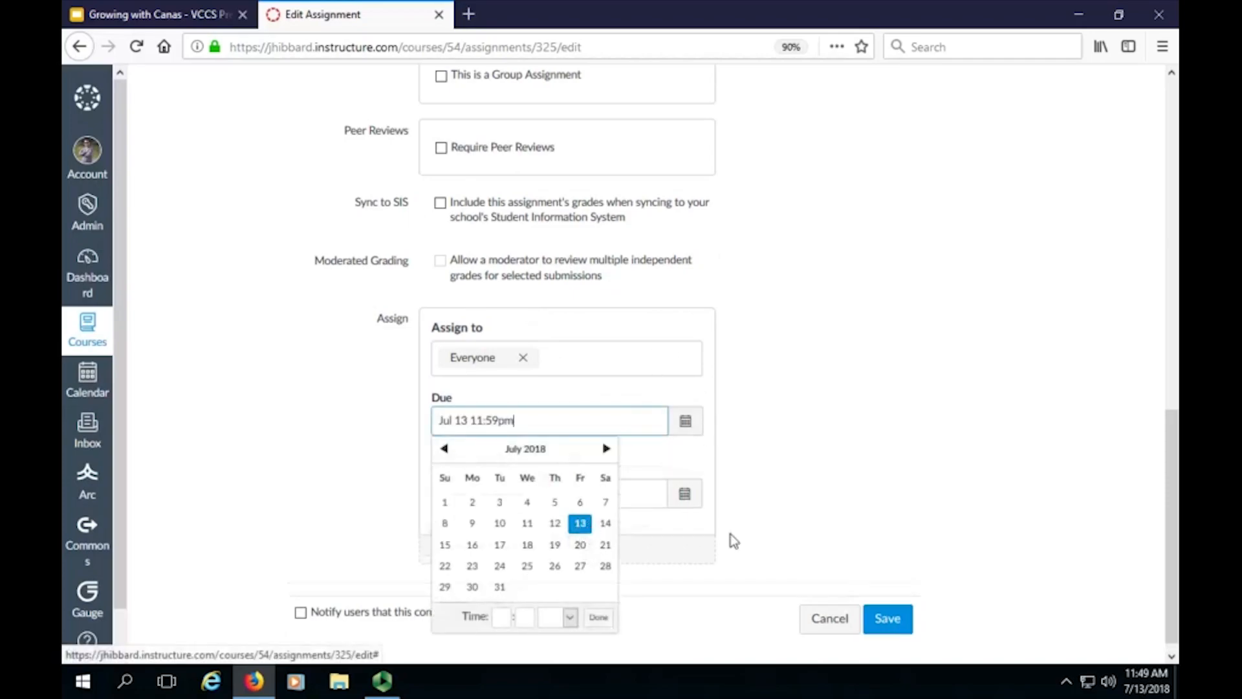
left_click(821, 519)
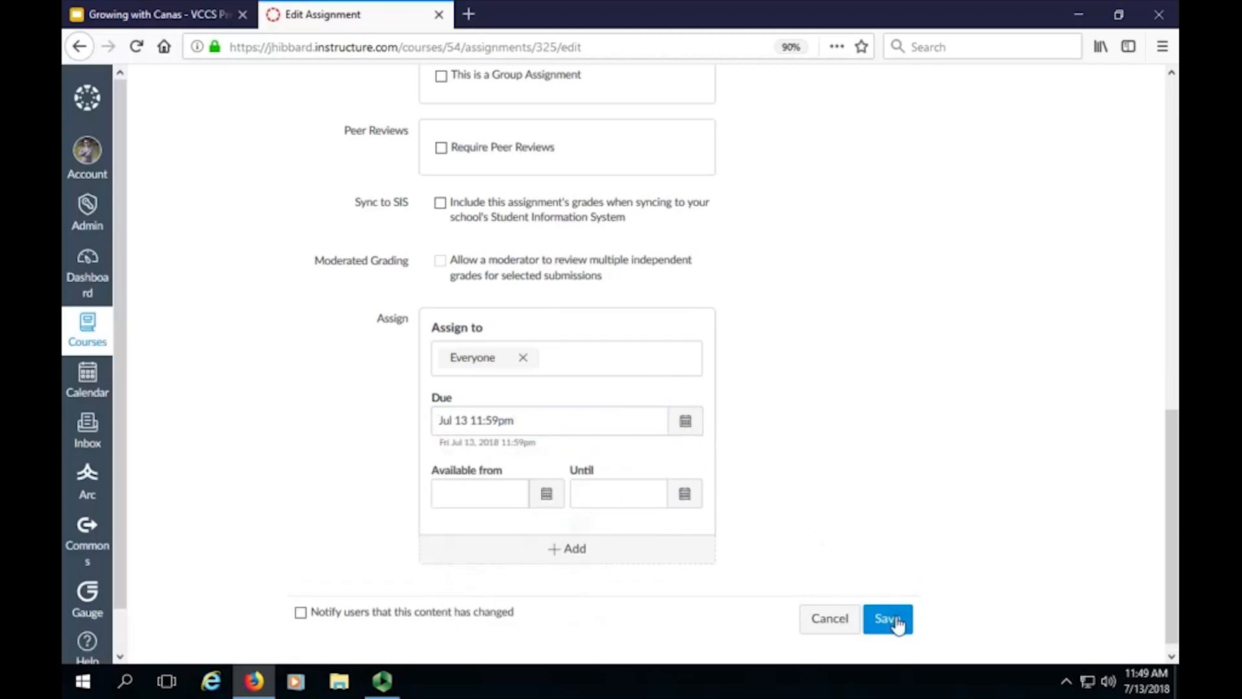
Add a second assignee block to the assignment, view the available sections and students, and leave it empty
left_click(569, 549)
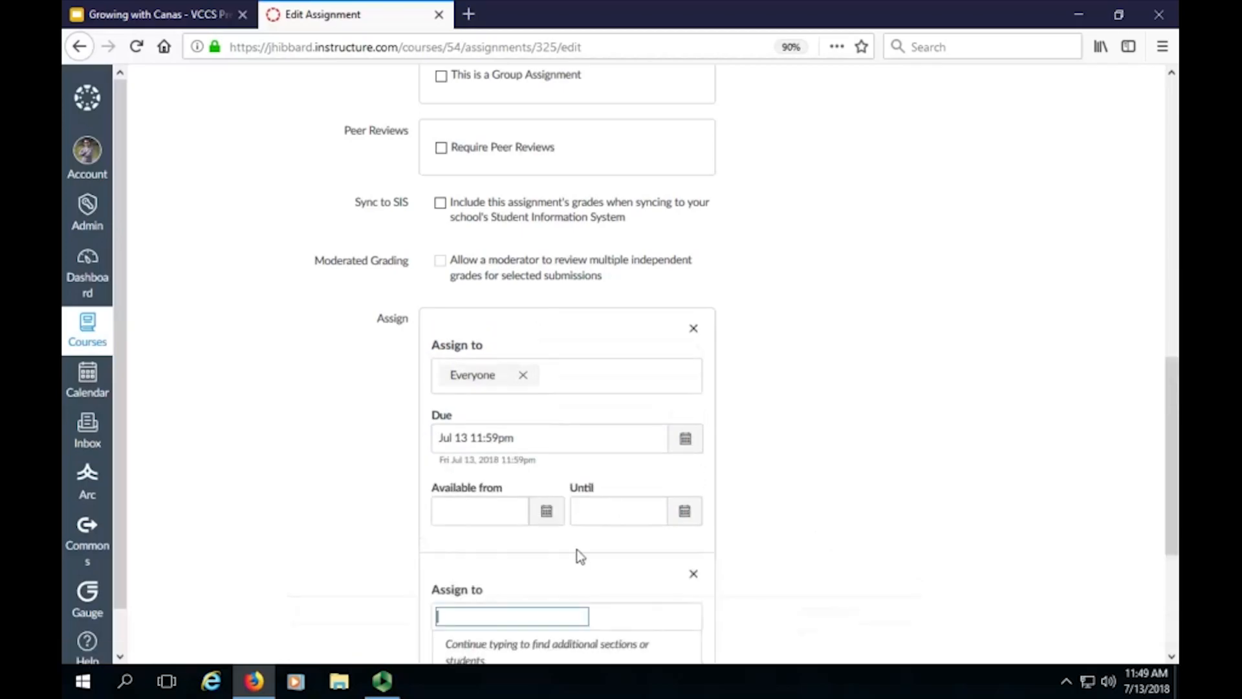
scroll(795, 492, "down", 4)
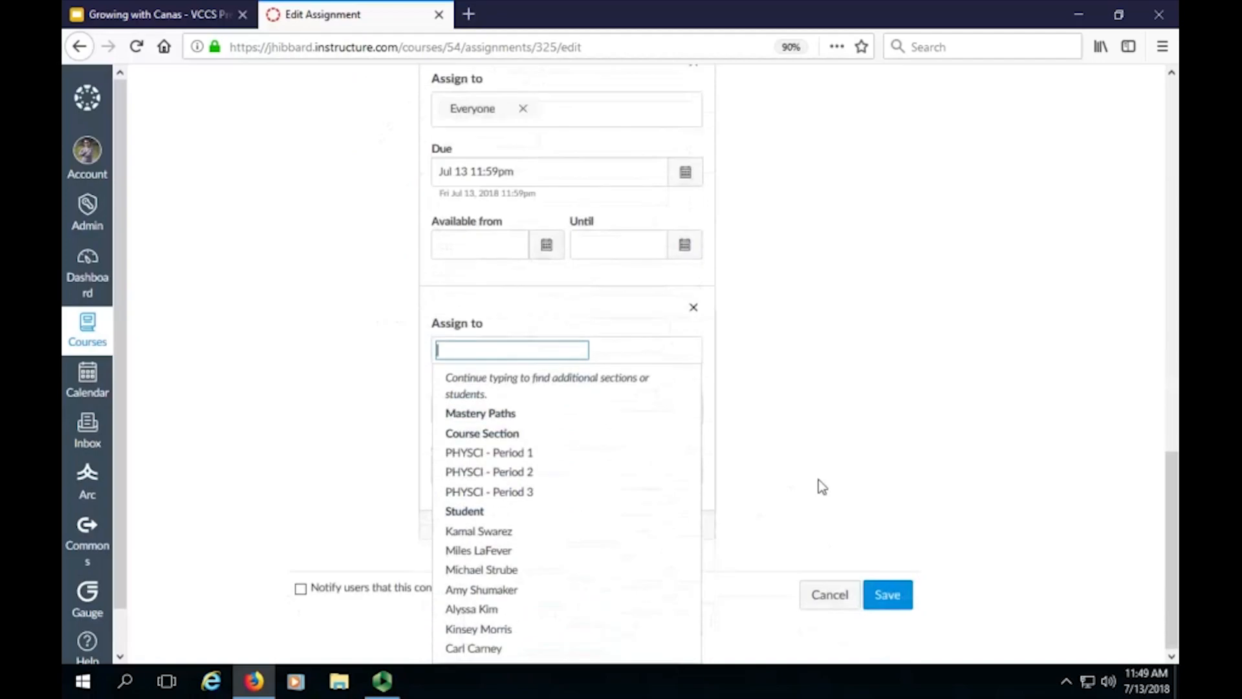
left_click(748, 342)
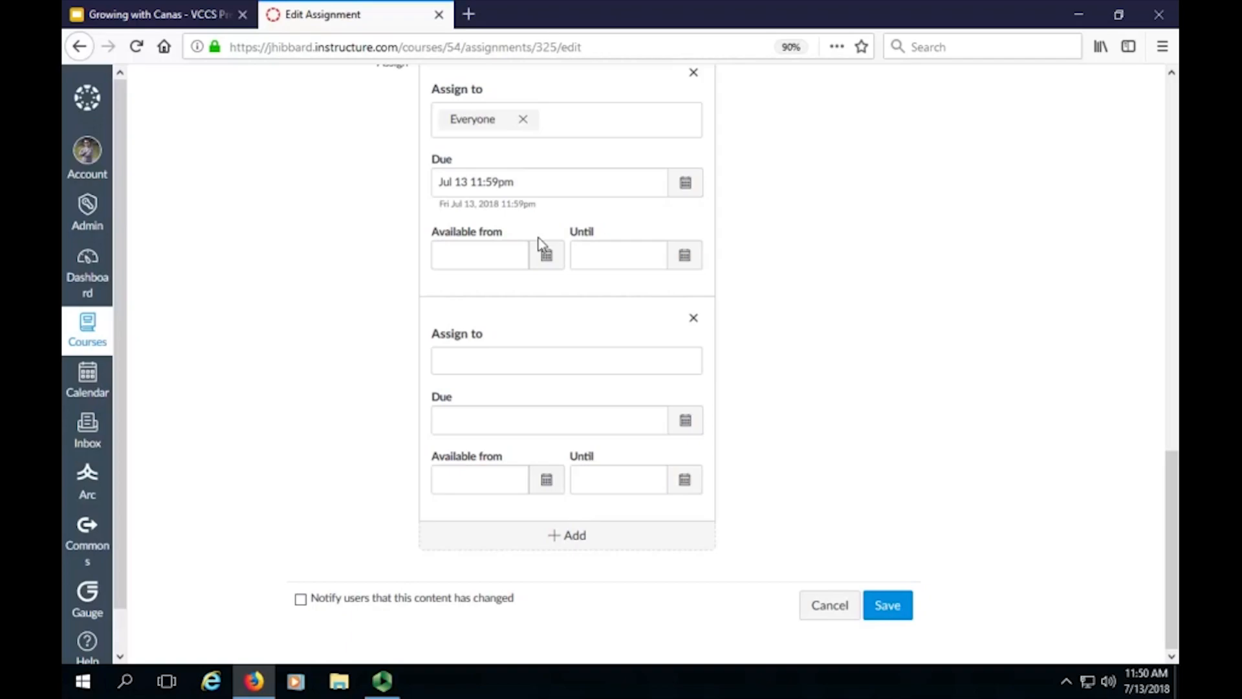
Set the Until date for Everyone to Jul 20 11:59pm
left_click(684, 255)
left_click(720, 386)
left_click(858, 311)
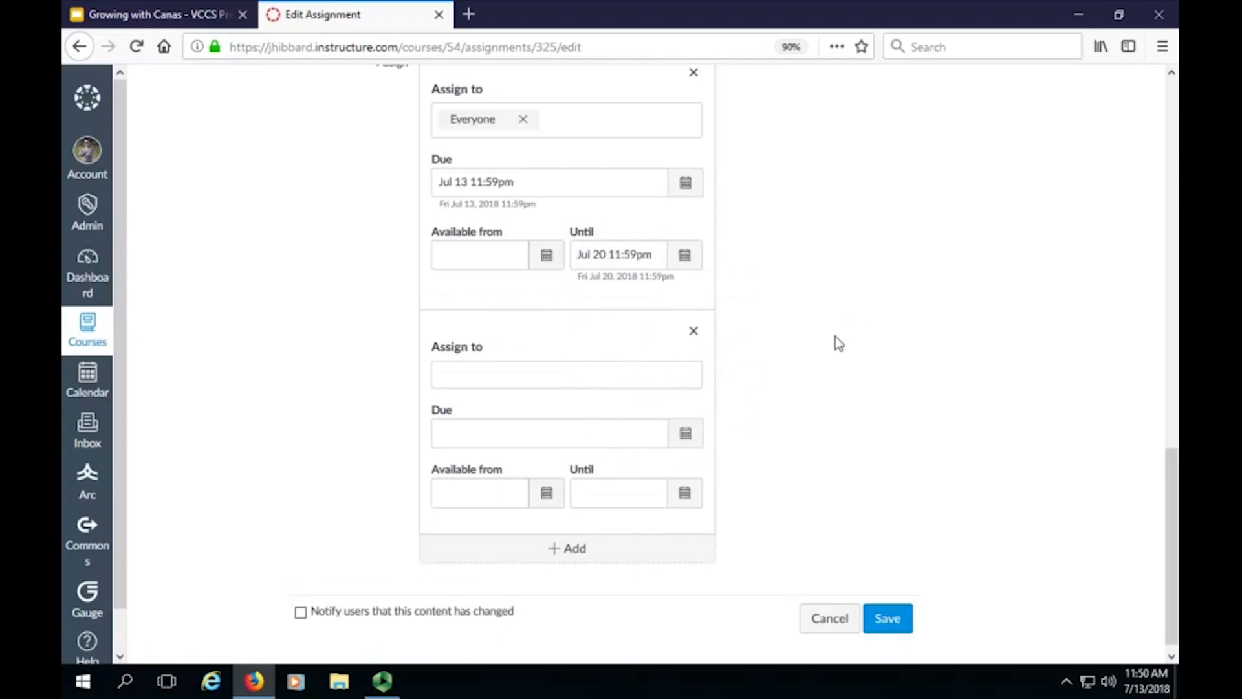
Assign the second block to the second student in the list
scroll(835, 338, "down", 1)
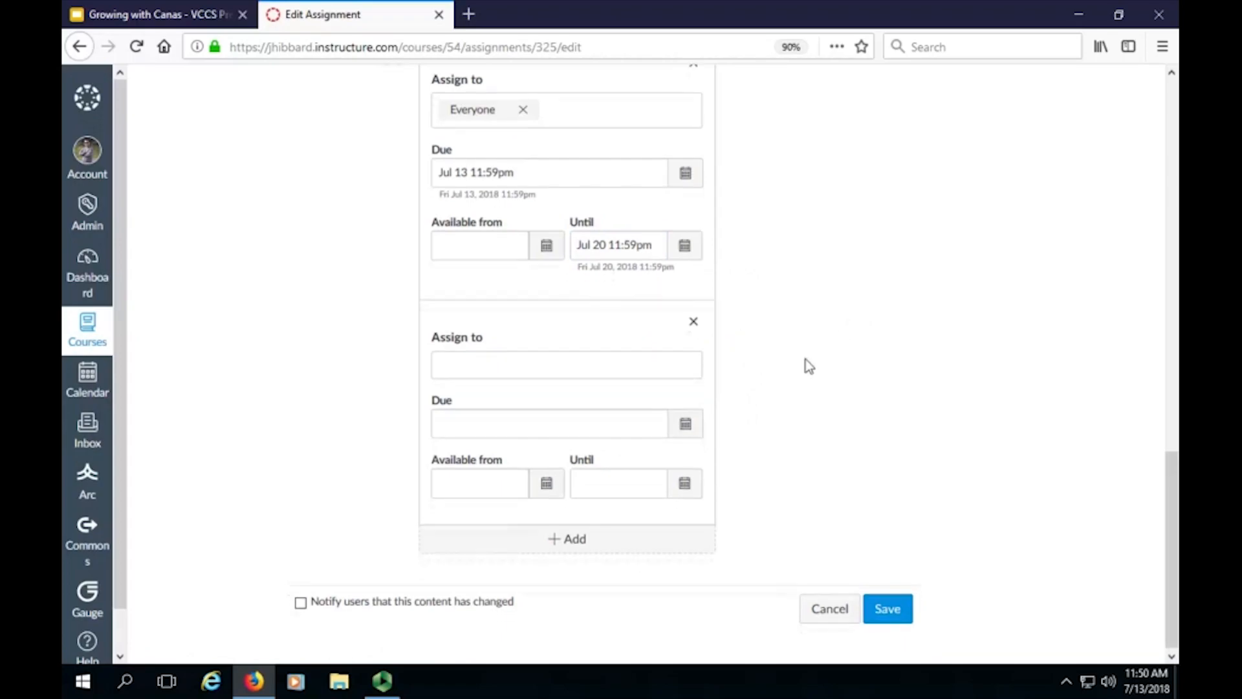
left_click(671, 368)
scroll(607, 500, "down", 1)
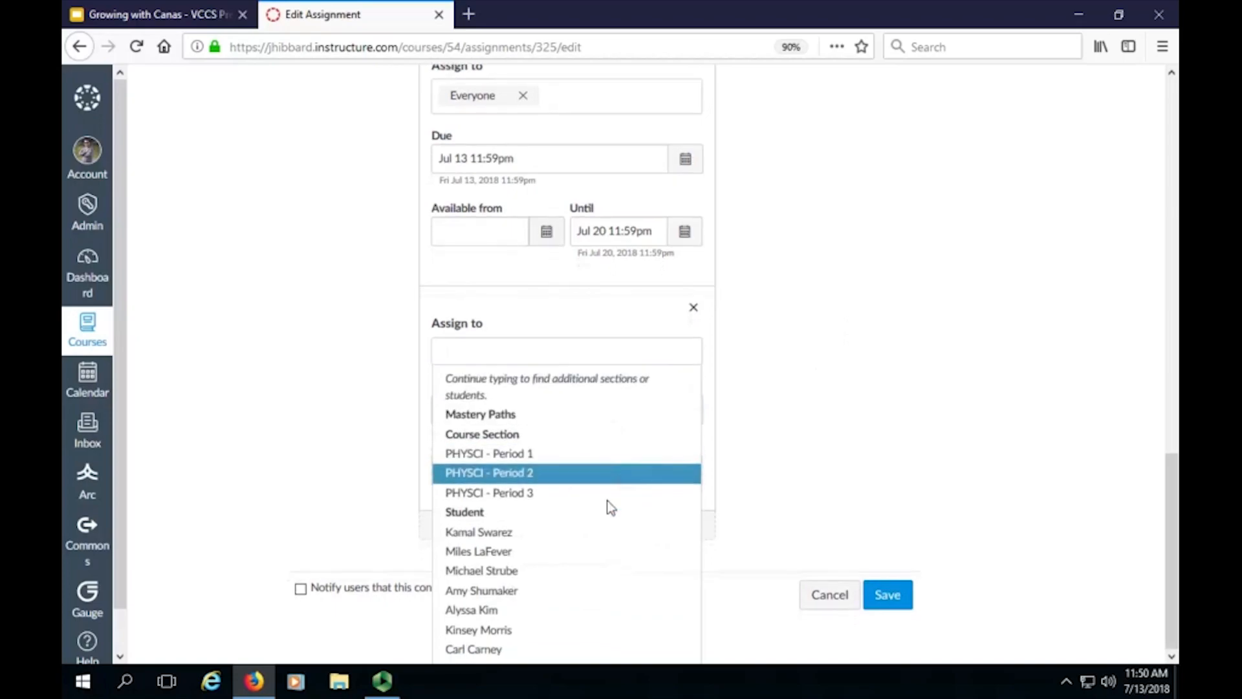
left_click(563, 557)
left_click(916, 327)
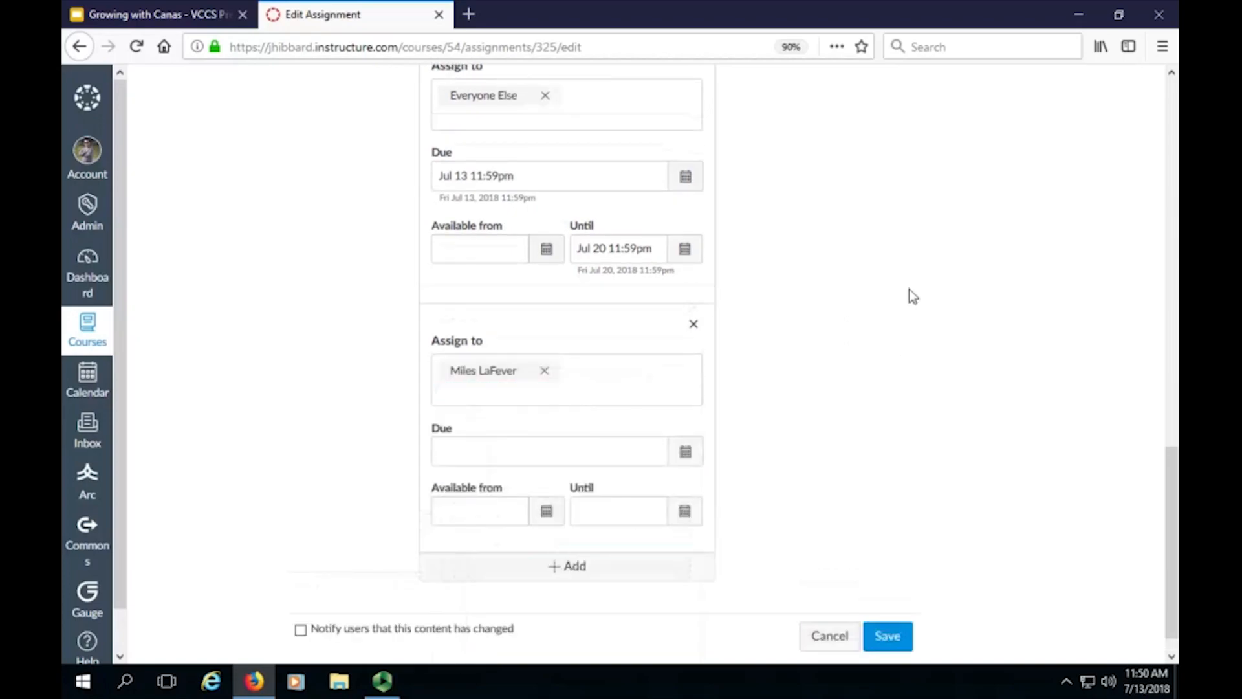
scroll(909, 289, "down", 1)
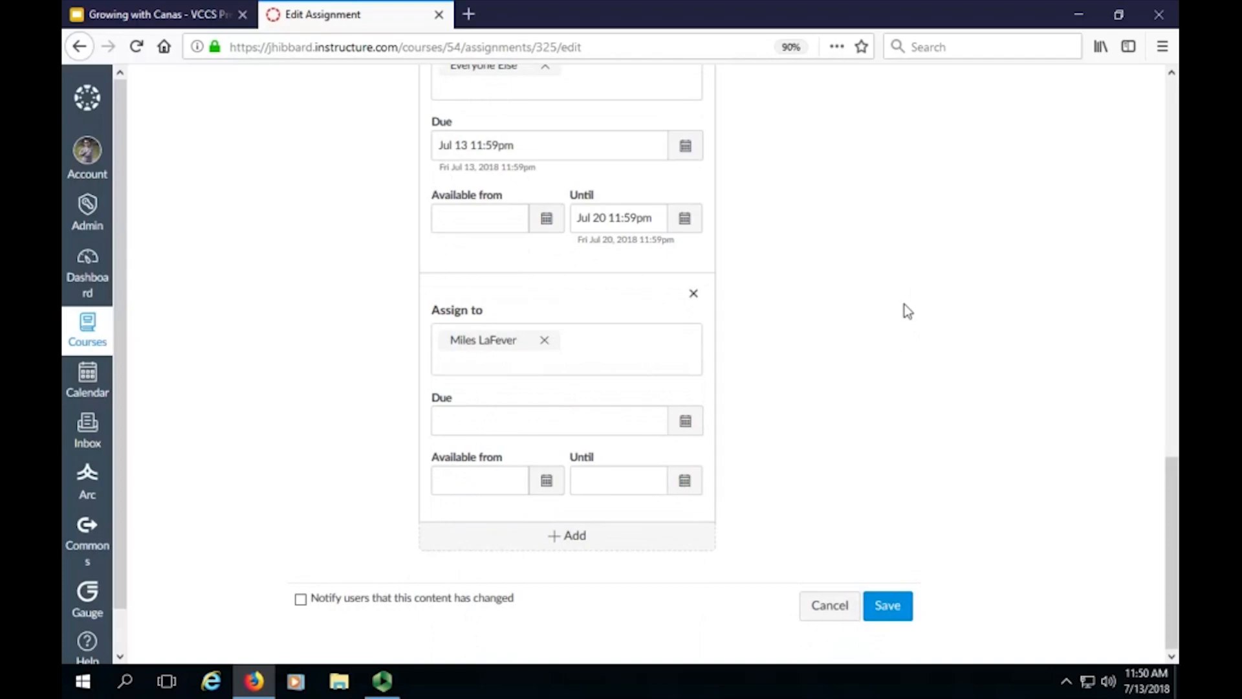
Set the due date for the individually assigned student's block to Jul 26 11:59pm
left_click(686, 421)
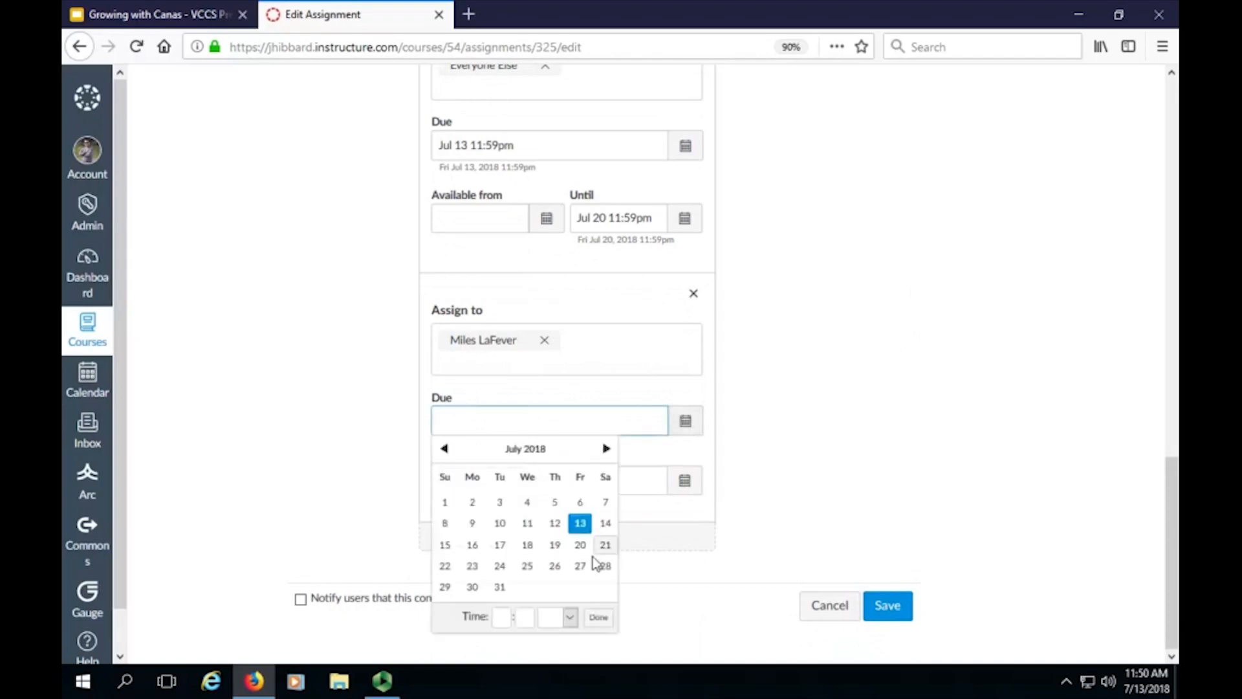
left_click(555, 566)
left_click(875, 443)
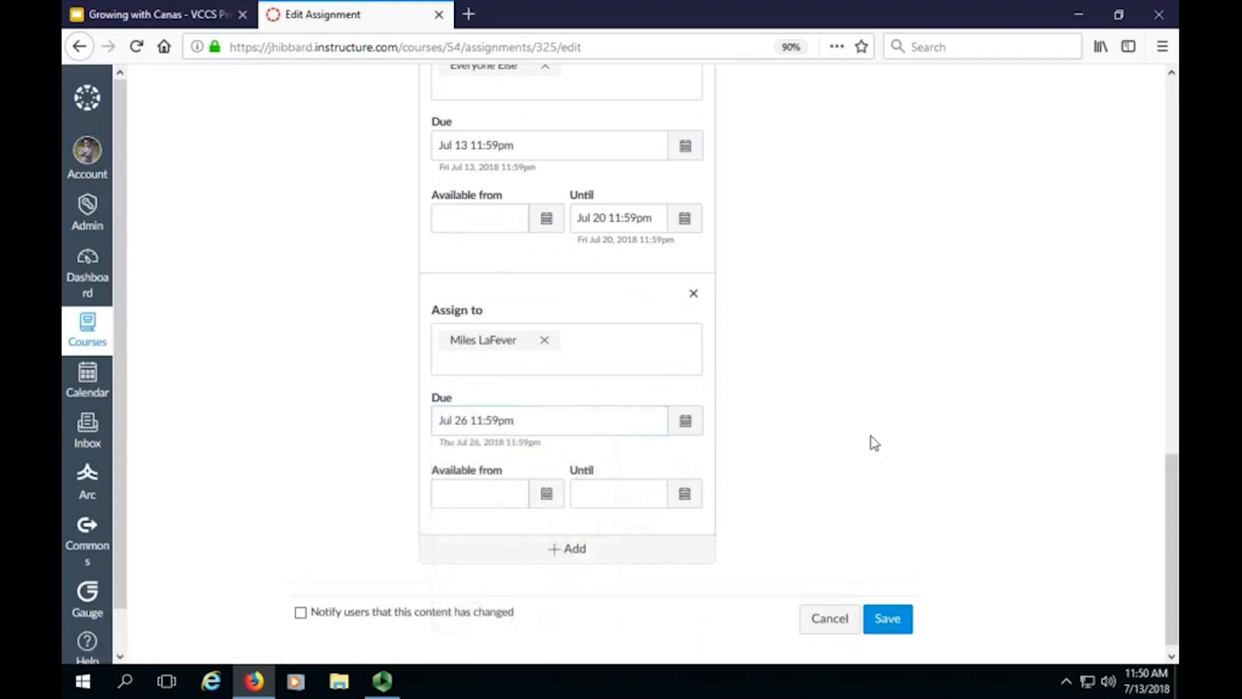
Remove the Everyone Else block and add two more individual students to the remaining assignee block
scroll(833, 323, "up", 2)
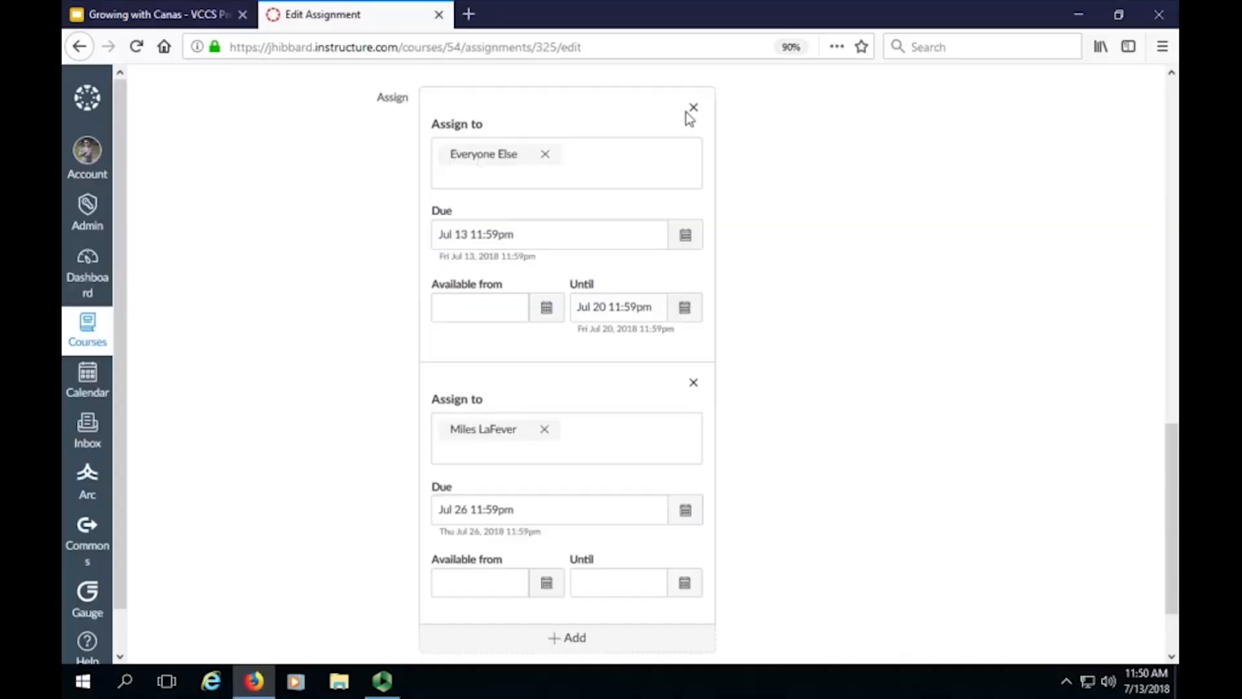
left_click(694, 107)
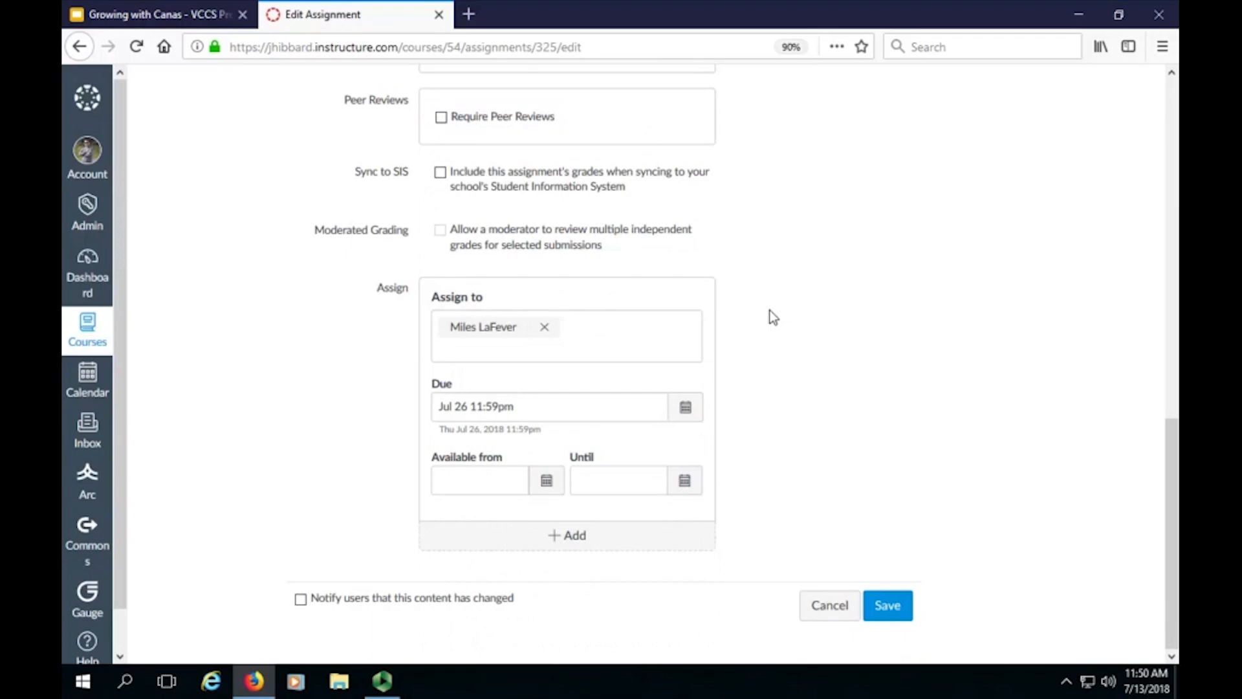
left_click(633, 341)
left_click(582, 549)
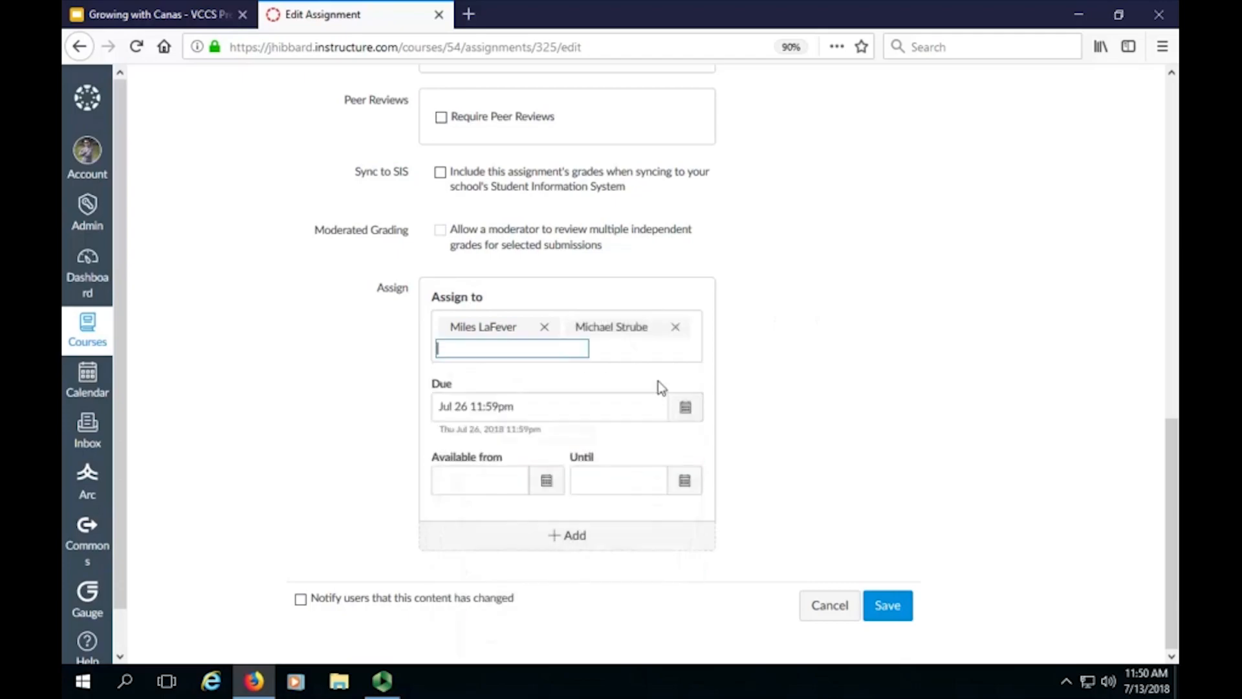
left_click(656, 358)
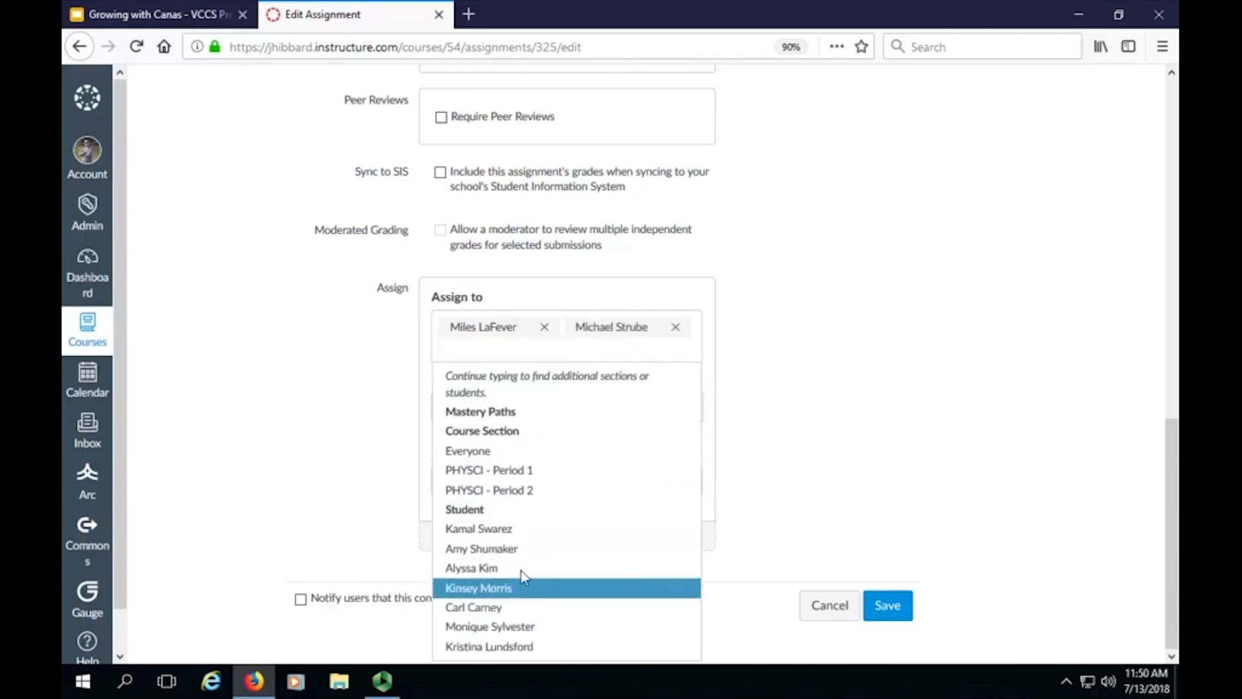
left_click(524, 550)
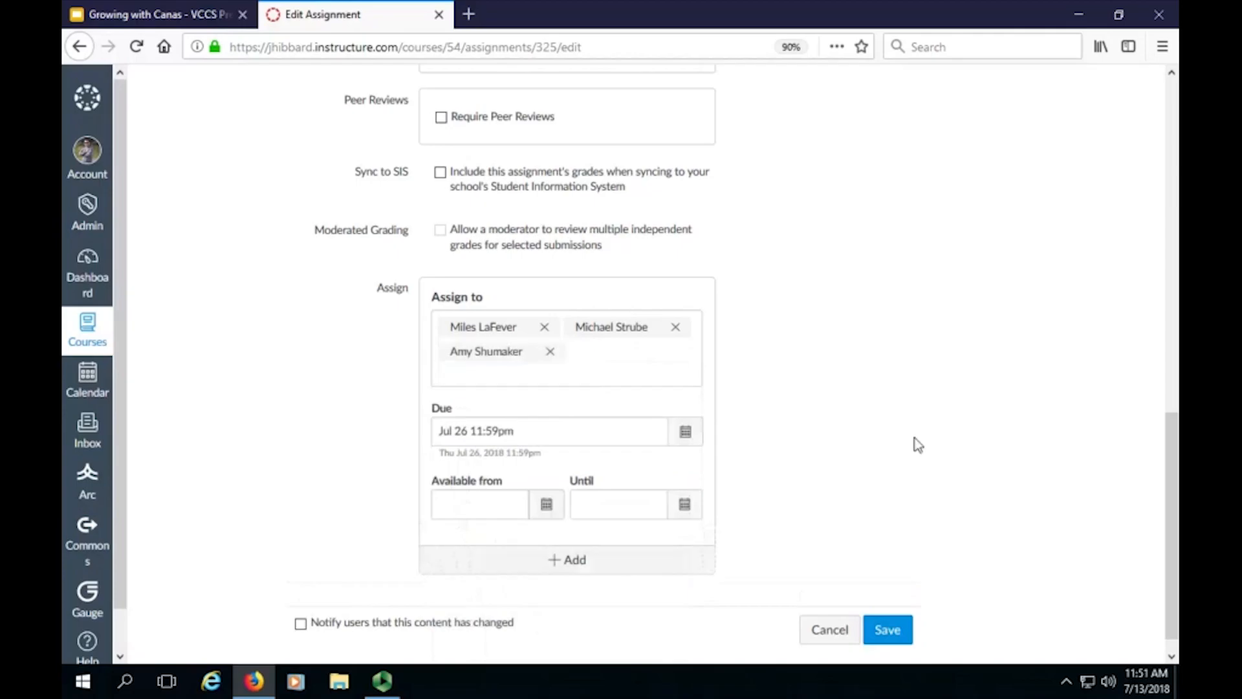
Add another assignee block and assign it to the first listed student and the fourth of the students remaining in the list
left_click(643, 563)
scroll(712, 421, "down", 3)
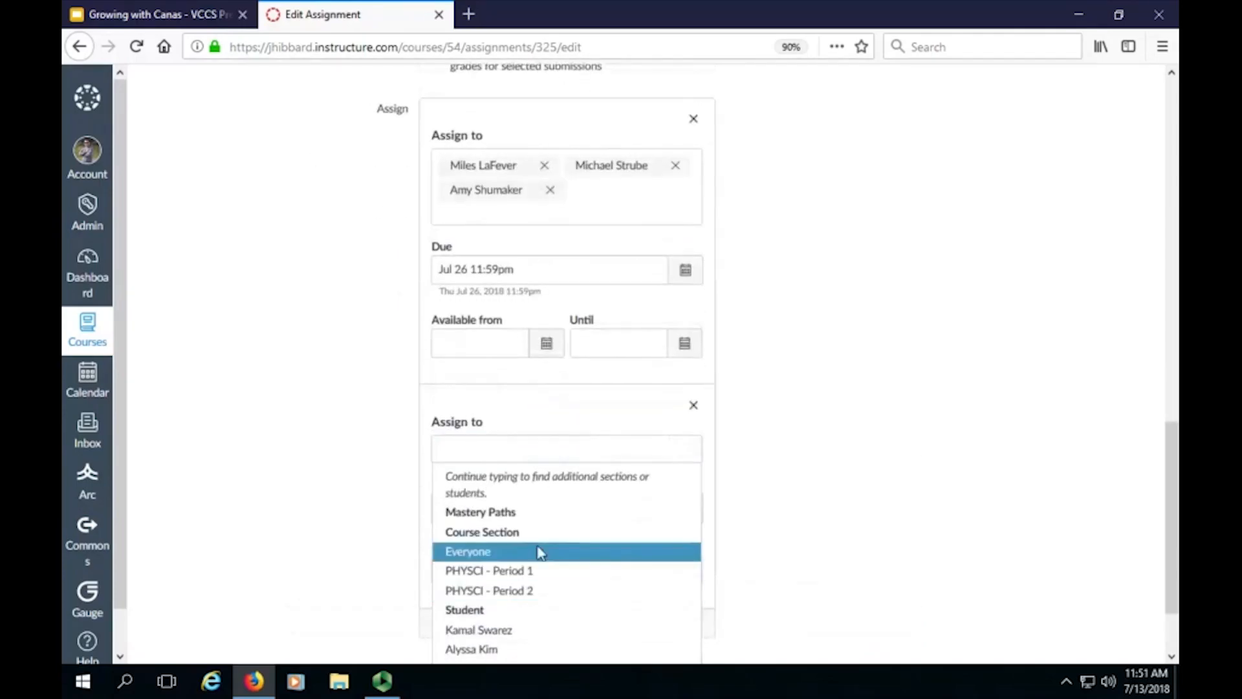
scroll(537, 549, "down", 3)
left_click(511, 531)
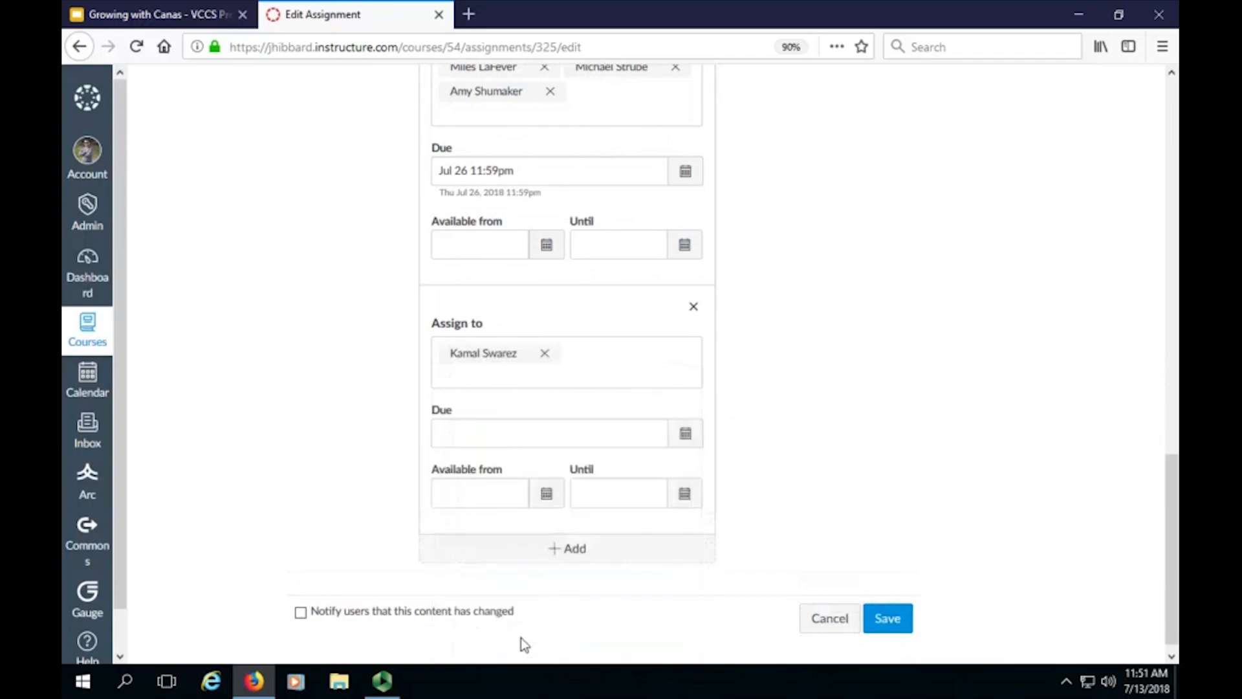
left_click(583, 378)
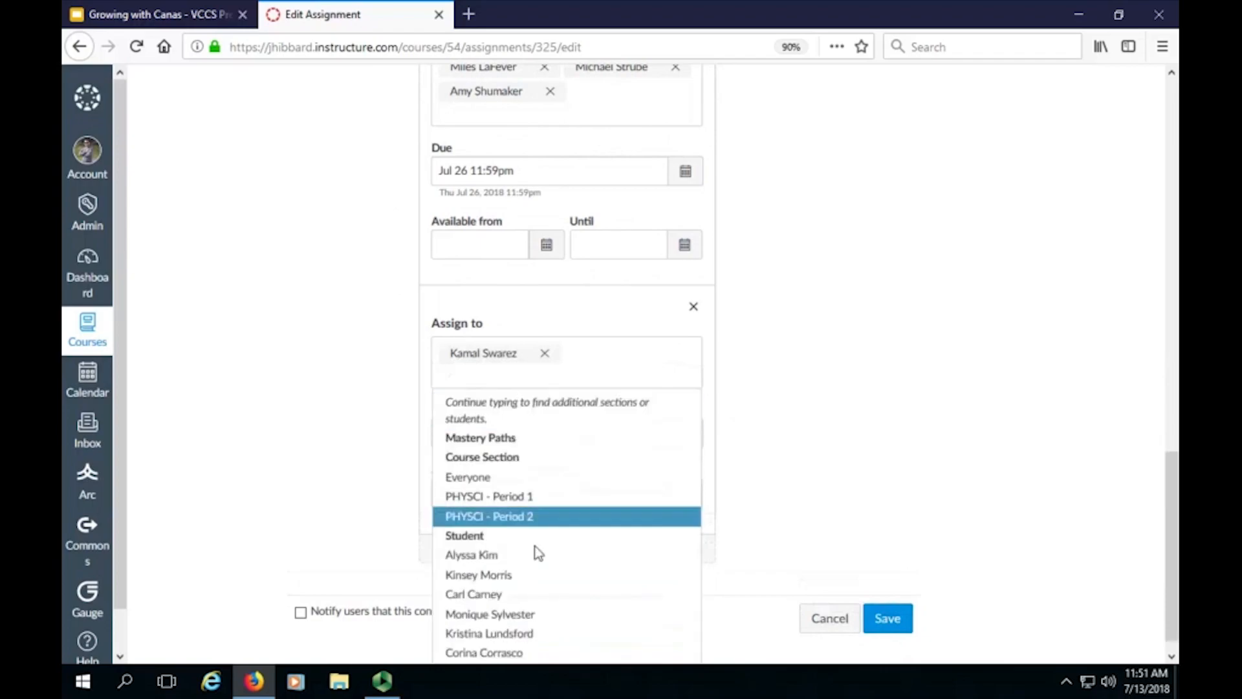
left_click(528, 615)
left_click(786, 477)
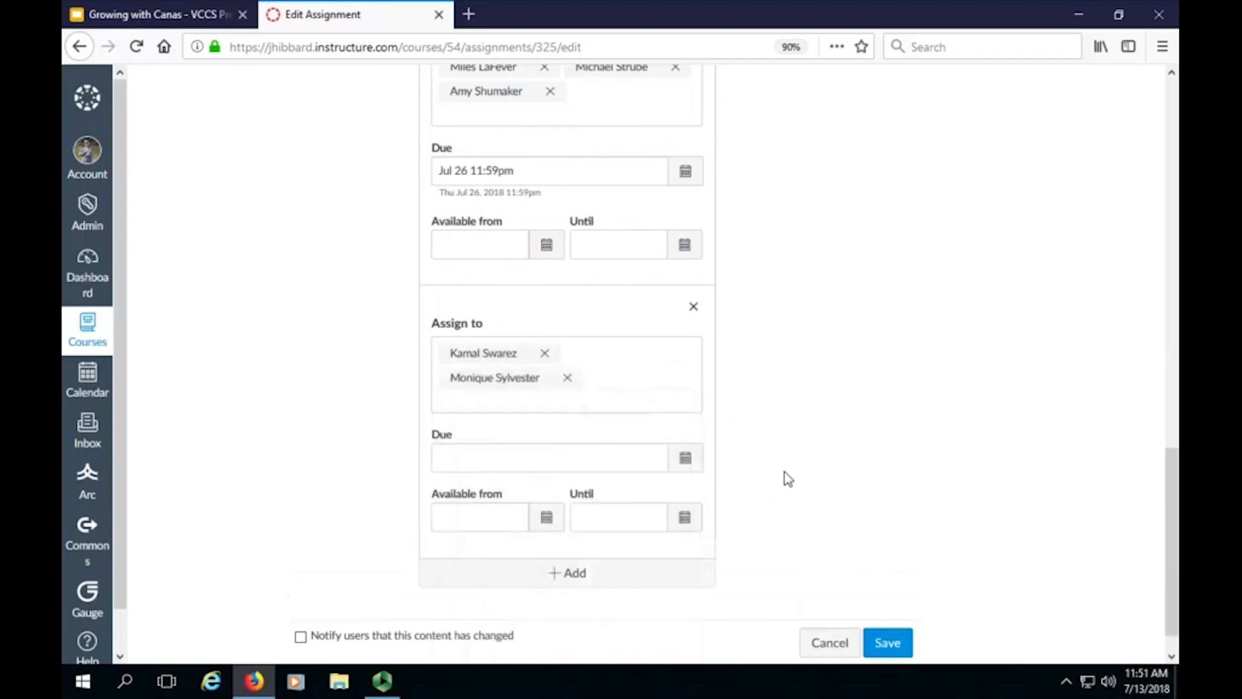
Set the due date of the two-student assignee block to Jul 25 11:59pm
left_click(696, 462)
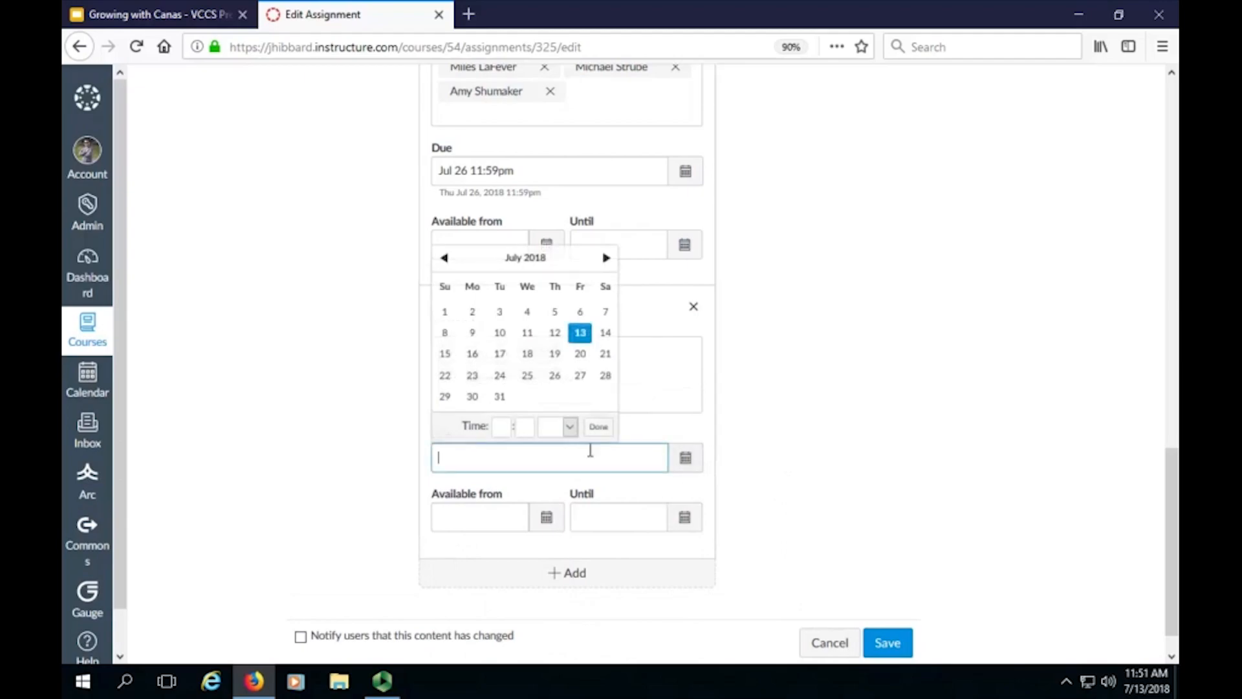
left_click(528, 375)
left_click(830, 386)
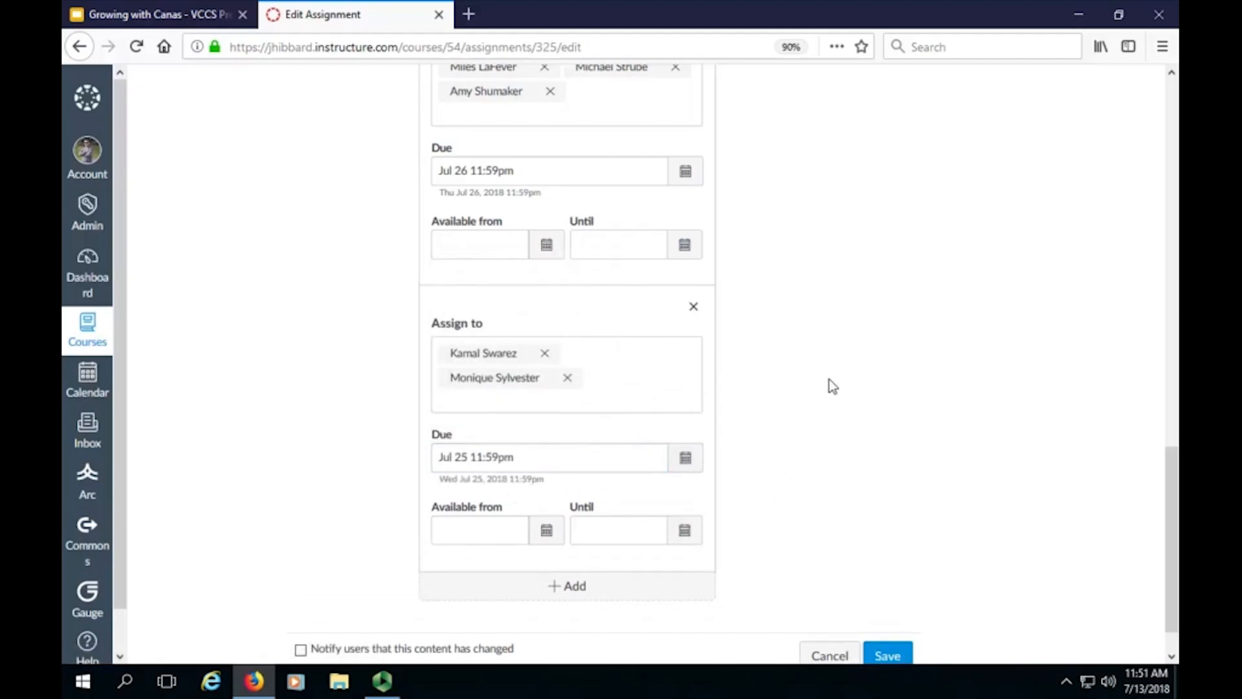